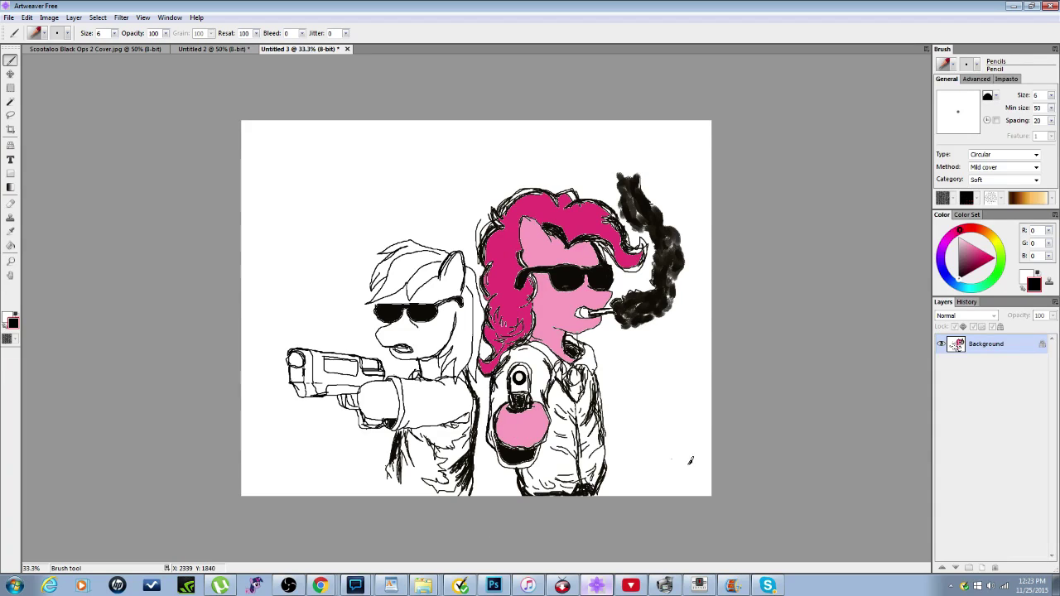
Step: Draw the outer edge, cuff and rounded end of the left pony's lowered sleeve with the black size 6 pencil
key(ctrl+plus)
key(ctrl+plus)
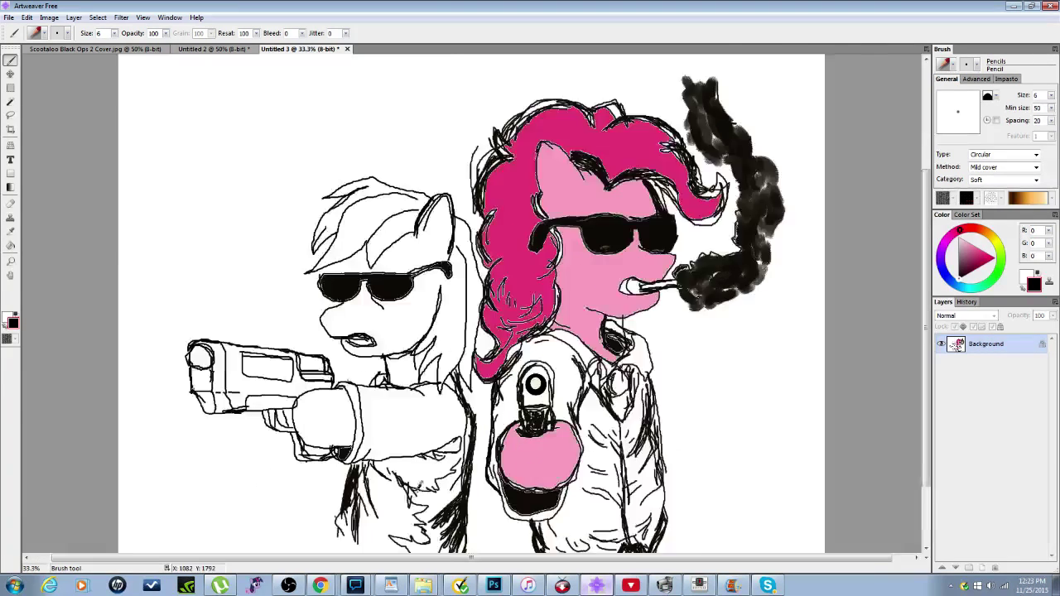
key(ctrl+plus)
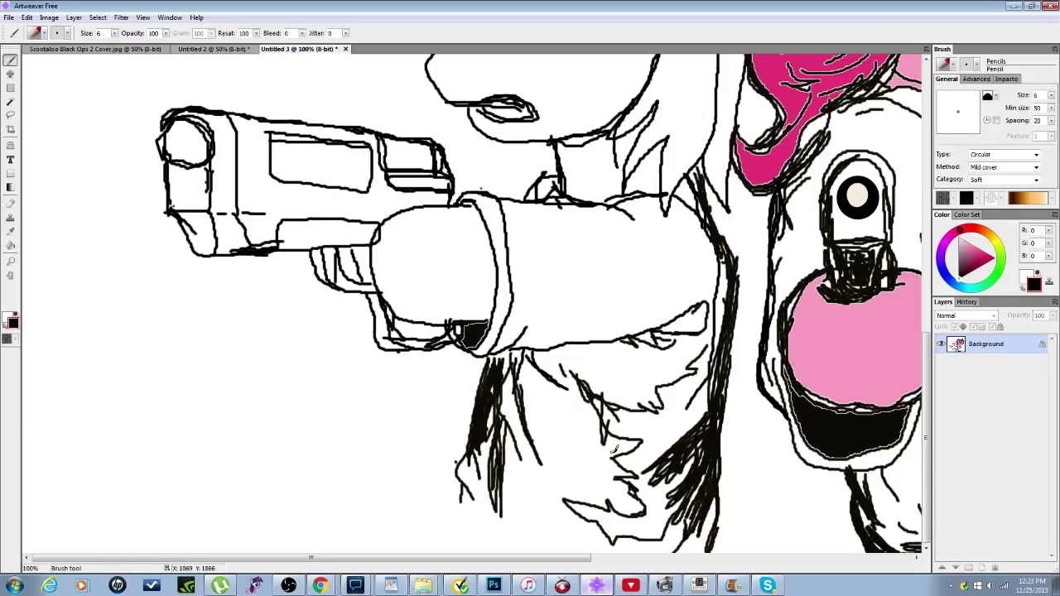
key(ctrl+plus)
key(ctrl+minus)
key(ctrl+minus)
key(ctrl+plus)
key(ctrl+plus)
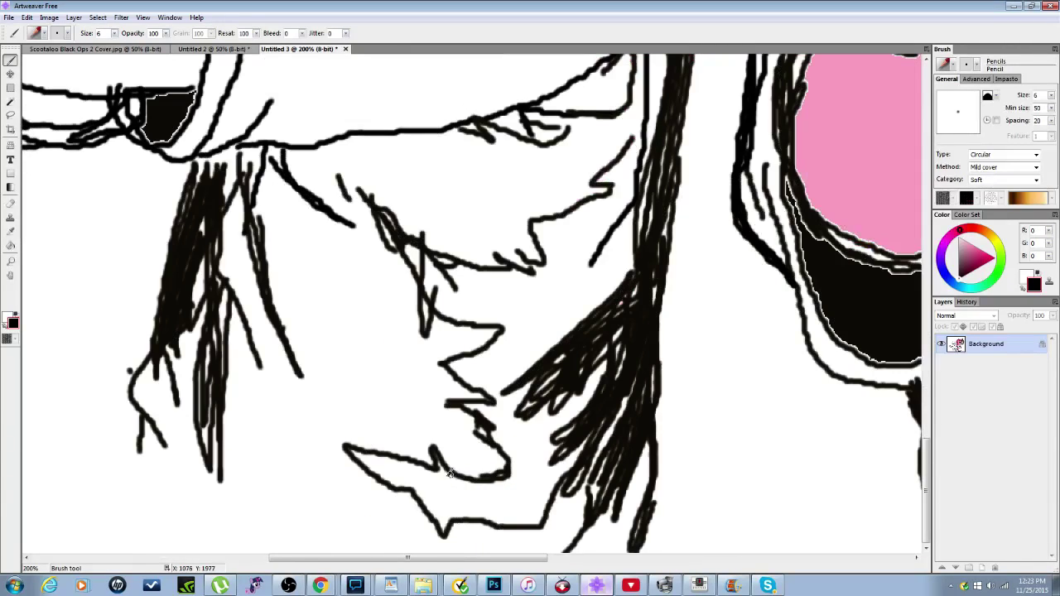
mouse_move(212, 454)
mouse_down()
mouse_move(214, 509)
mouse_move(214, 469)
mouse_move(254, 529)
mouse_up()
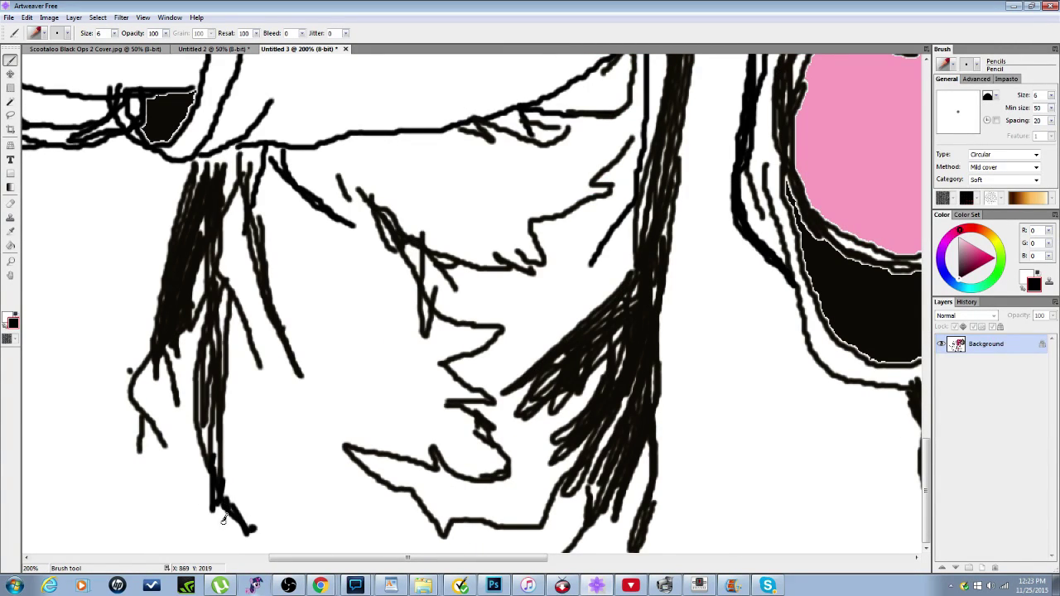
mouse_move(145, 414)
mouse_down()
mouse_move(144, 473)
mouse_move(201, 511)
mouse_up()
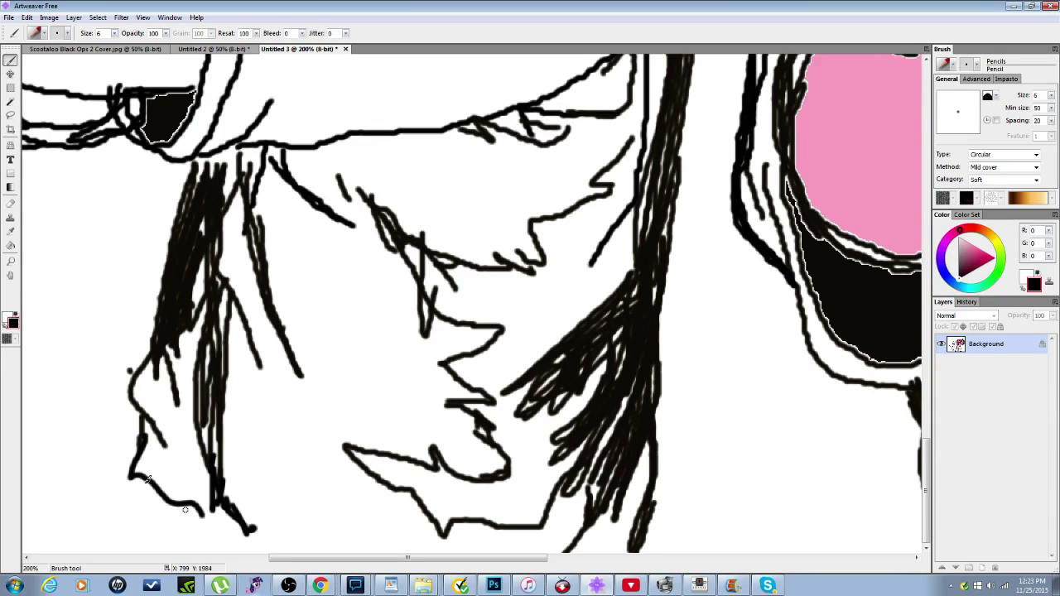
mouse_move(146, 479)
mouse_down()
mouse_move(187, 502)
mouse_move(137, 522)
mouse_move(214, 528)
mouse_up()
mouse_move(137, 502)
mouse_down()
mouse_move(174, 525)
mouse_move(246, 531)
mouse_move(252, 521)
mouse_move(186, 528)
mouse_move(209, 538)
mouse_move(158, 509)
mouse_up()
mouse_move(138, 454)
mouse_down()
mouse_move(167, 464)
mouse_move(138, 451)
mouse_move(164, 466)
mouse_move(141, 454)
mouse_move(128, 468)
mouse_move(145, 437)
mouse_move(135, 389)
mouse_move(128, 436)
mouse_move(140, 416)
mouse_move(123, 461)
mouse_move(180, 159)
mouse_up()
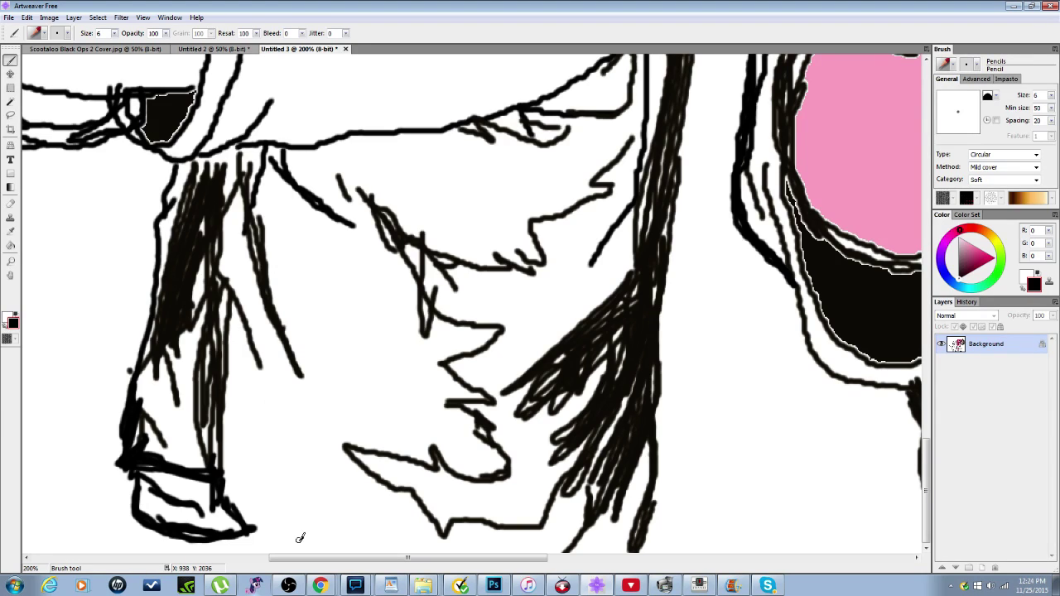
mouse_move(233, 499)
mouse_down()
mouse_move(224, 548)
mouse_move(230, 504)
mouse_move(224, 515)
mouse_move(242, 547)
mouse_move(235, 539)
mouse_up()
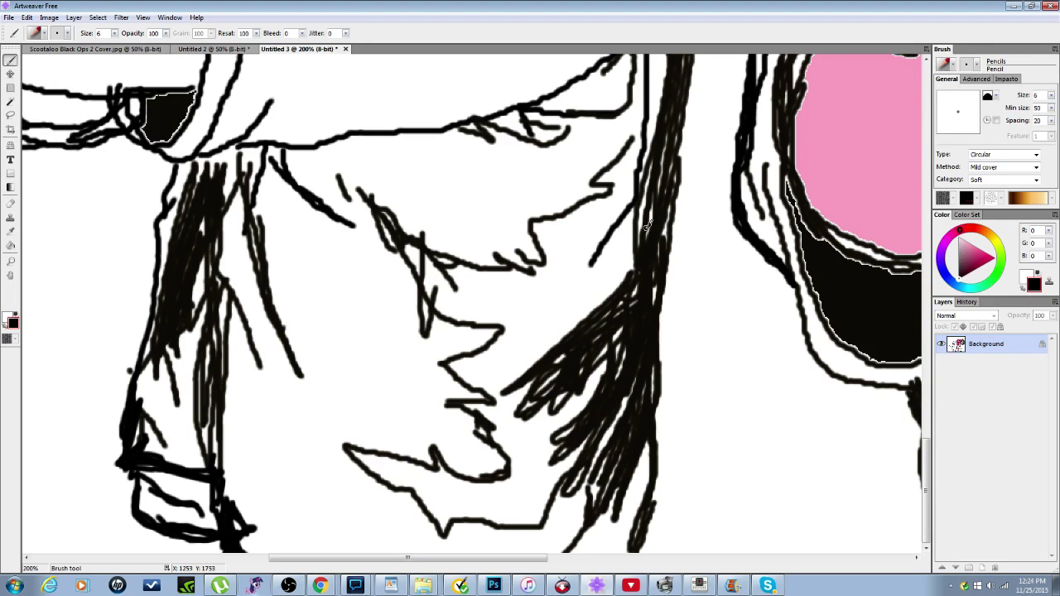
Step: Close the jacket fold under the left pony's raised arm and draw jagged black creases along the outstretched sleeve
drag(635, 132, 566, 122)
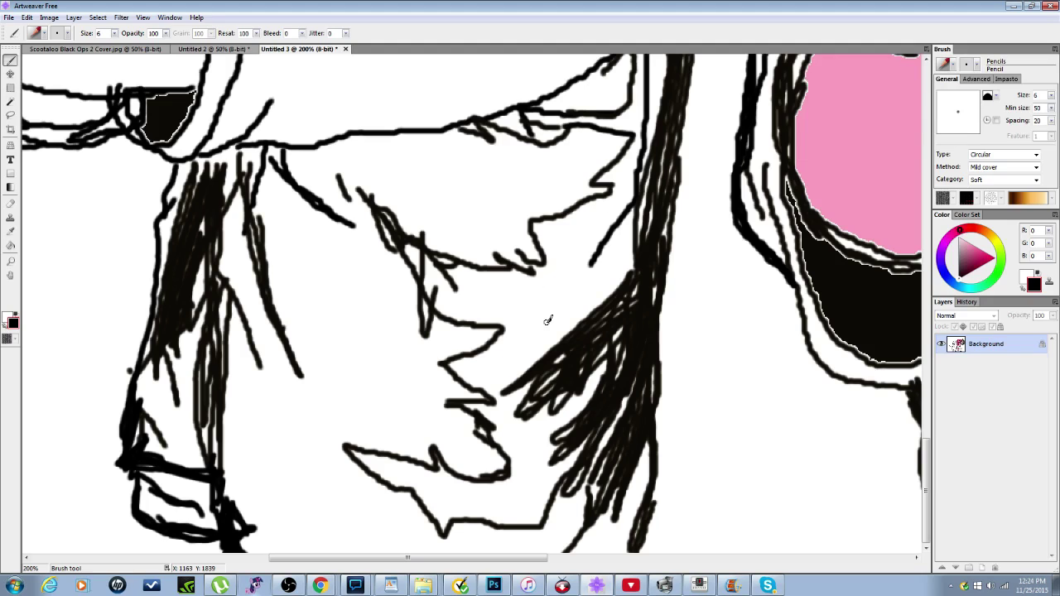
key(ctrl+minus)
key(ctrl+minus)
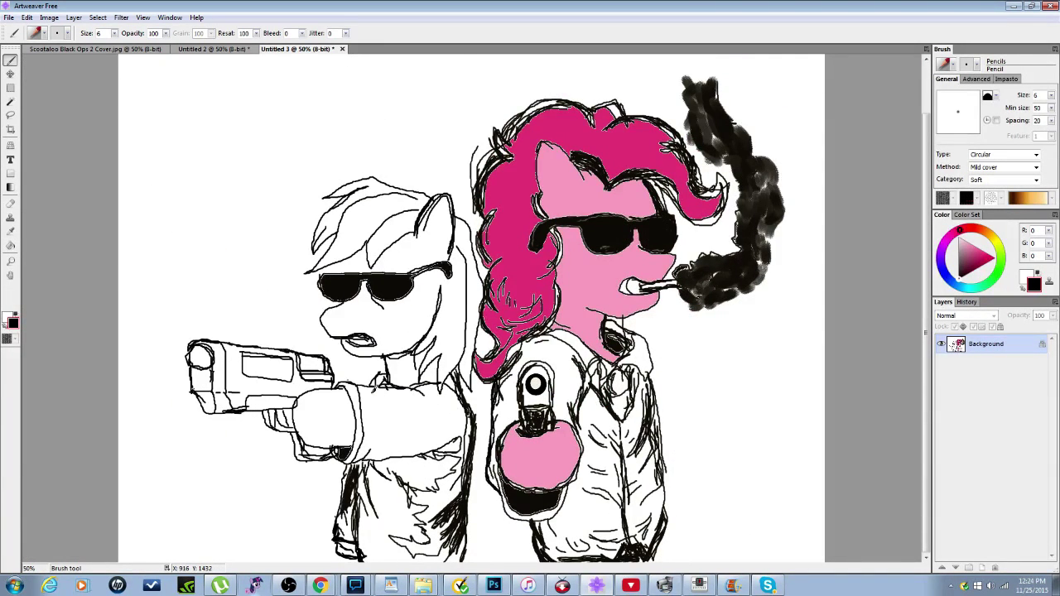
scroll(375, 389, up, 2)
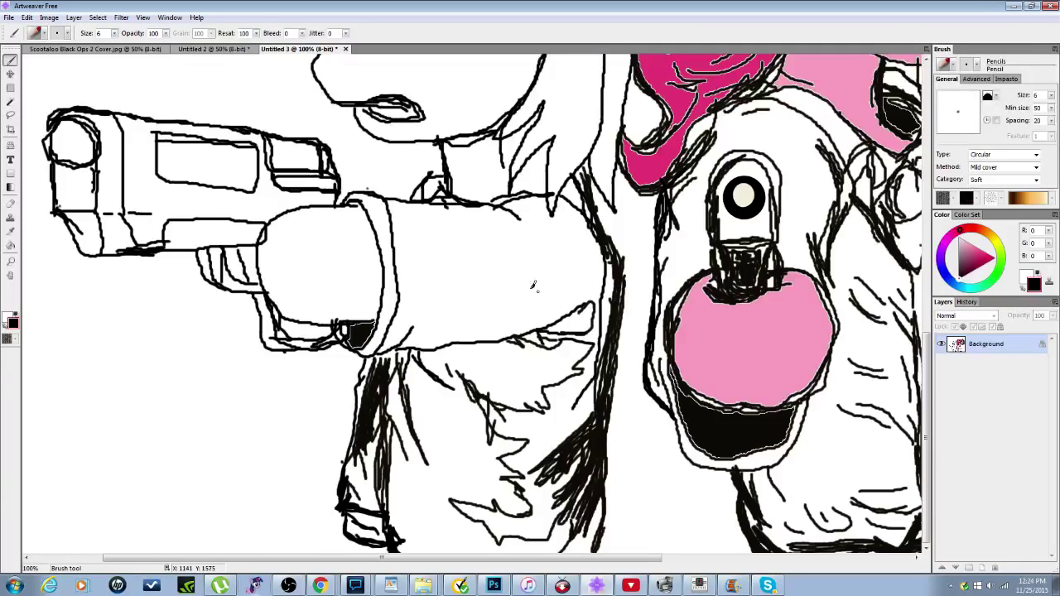
mouse_move(411, 224)
mouse_down()
mouse_move(410, 274)
mouse_move(423, 244)
mouse_move(446, 300)
mouse_up()
drag(443, 240, 448, 303)
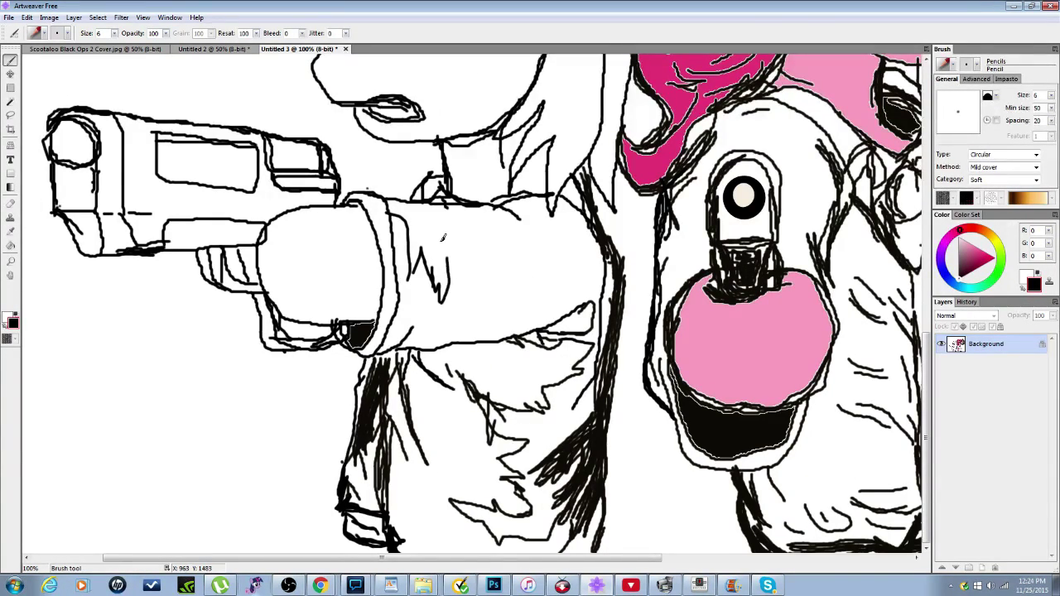
mouse_move(447, 261)
mouse_down()
mouse_move(431, 226)
mouse_move(439, 237)
mouse_up()
mouse_move(445, 225)
mouse_down()
mouse_move(462, 246)
mouse_move(463, 223)
mouse_move(488, 279)
mouse_move(496, 250)
mouse_move(473, 258)
mouse_move(486, 262)
mouse_move(486, 282)
mouse_move(494, 223)
mouse_move(515, 267)
mouse_move(538, 213)
mouse_move(574, 241)
mouse_move(579, 225)
mouse_move(606, 255)
mouse_move(590, 319)
mouse_up()
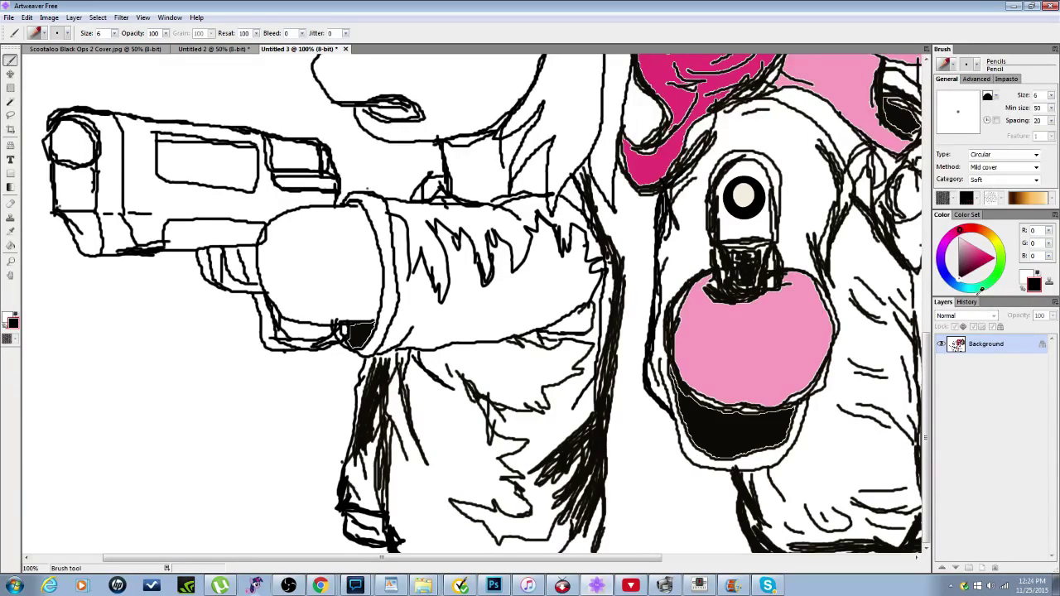
Step: Fill the slide of the left pony's gun and its narrow rear strip with grey (124, 124, 124) using the Paint Bucket
drag(963, 242, 960, 257)
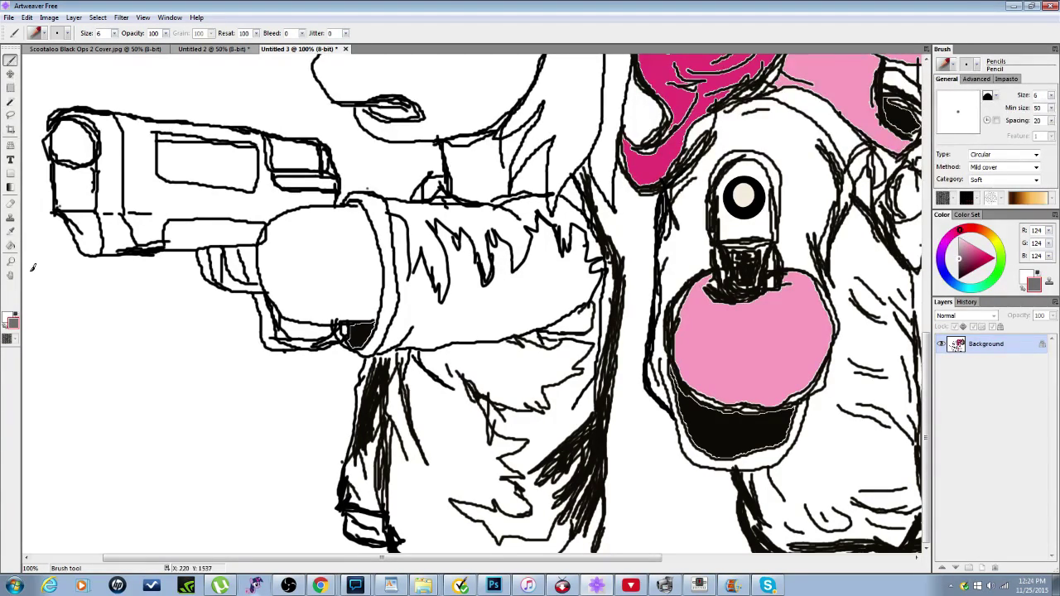
click(12, 246)
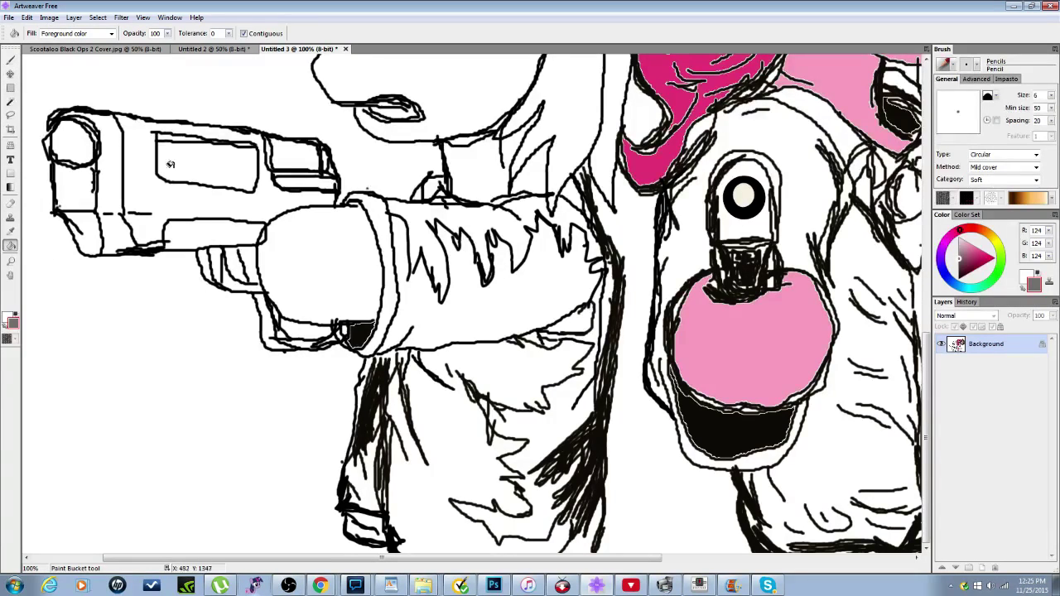
click(144, 189)
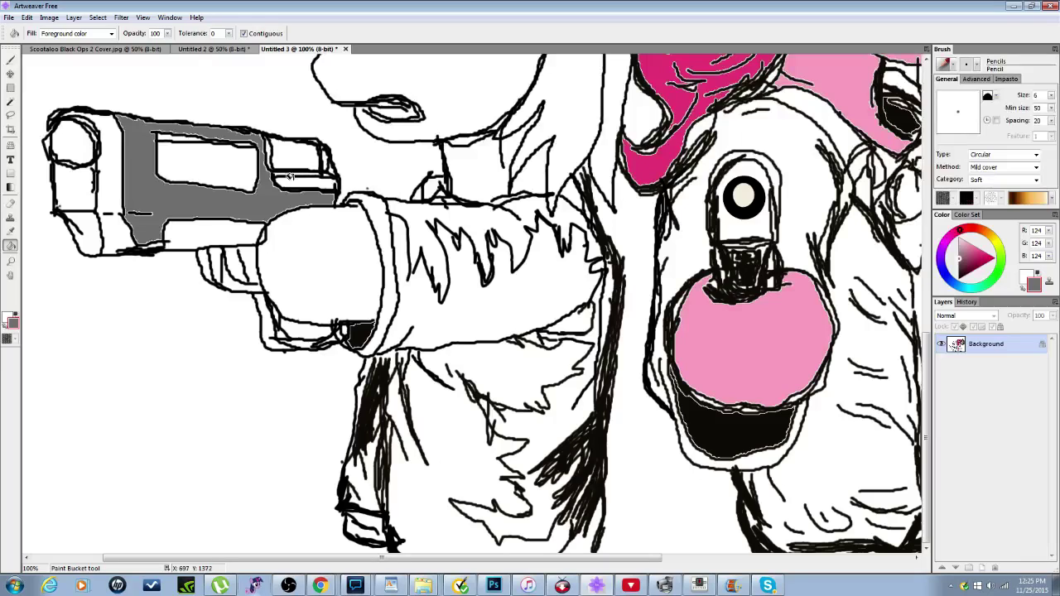
click(289, 179)
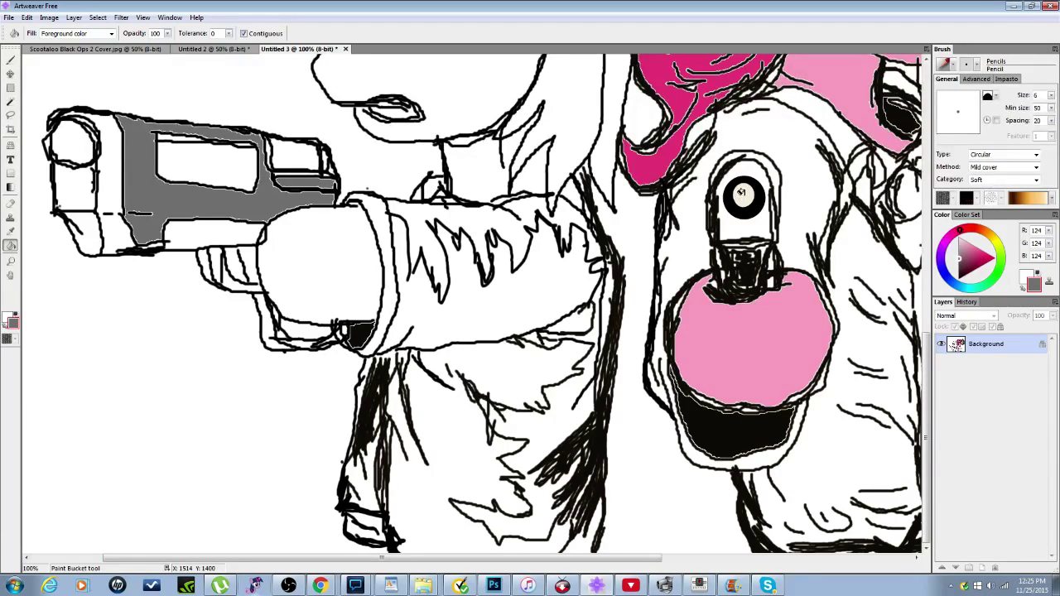
Step: Fill the facing gun's bore, front and rim, plus the side-view gun's front panels, with the same grey
click(743, 196)
click(744, 166)
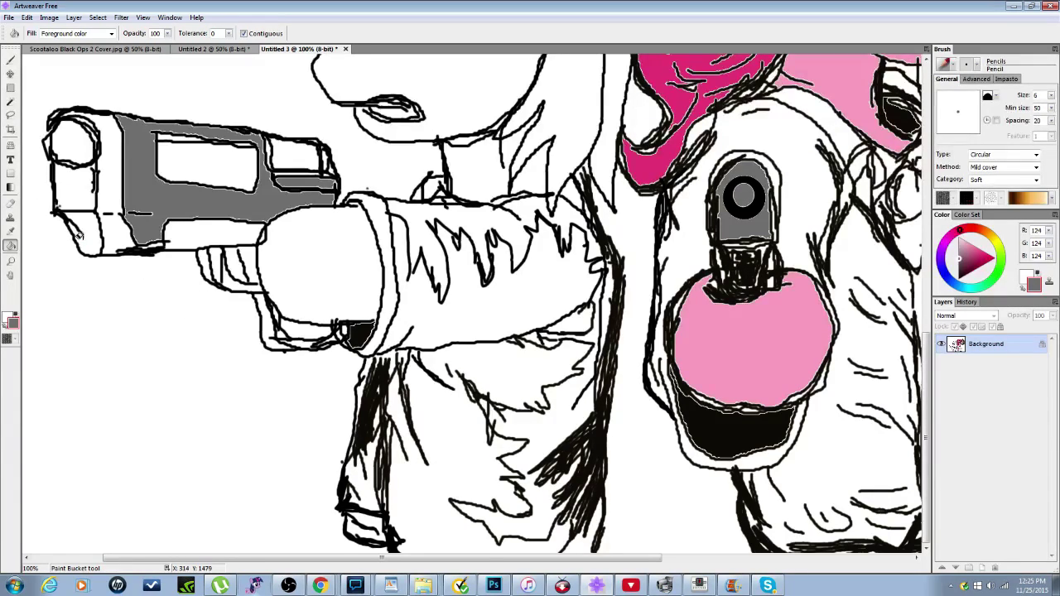
click(77, 192)
click(83, 233)
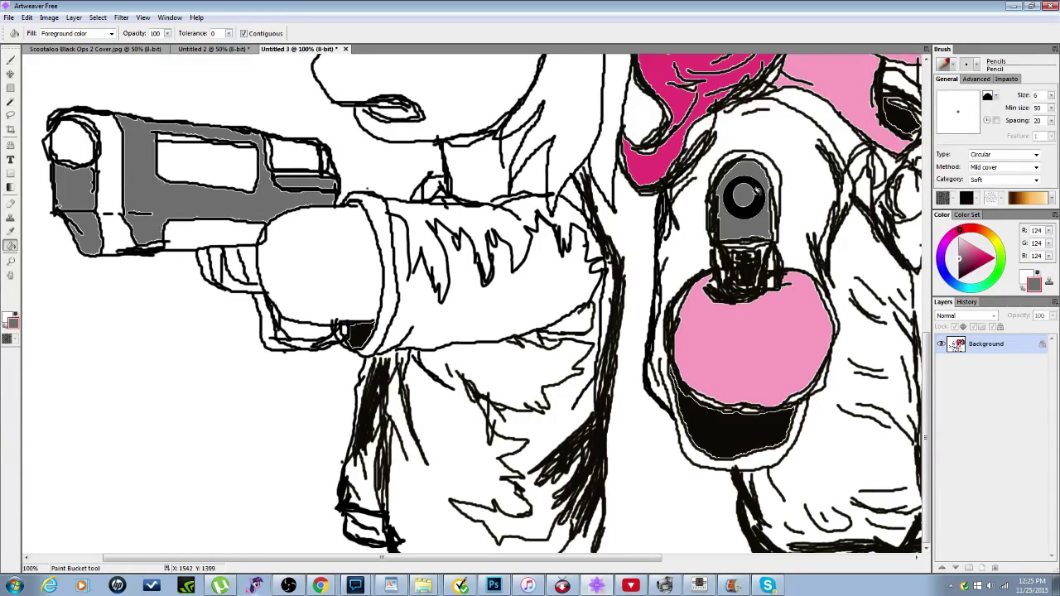
click(768, 164)
click(728, 154)
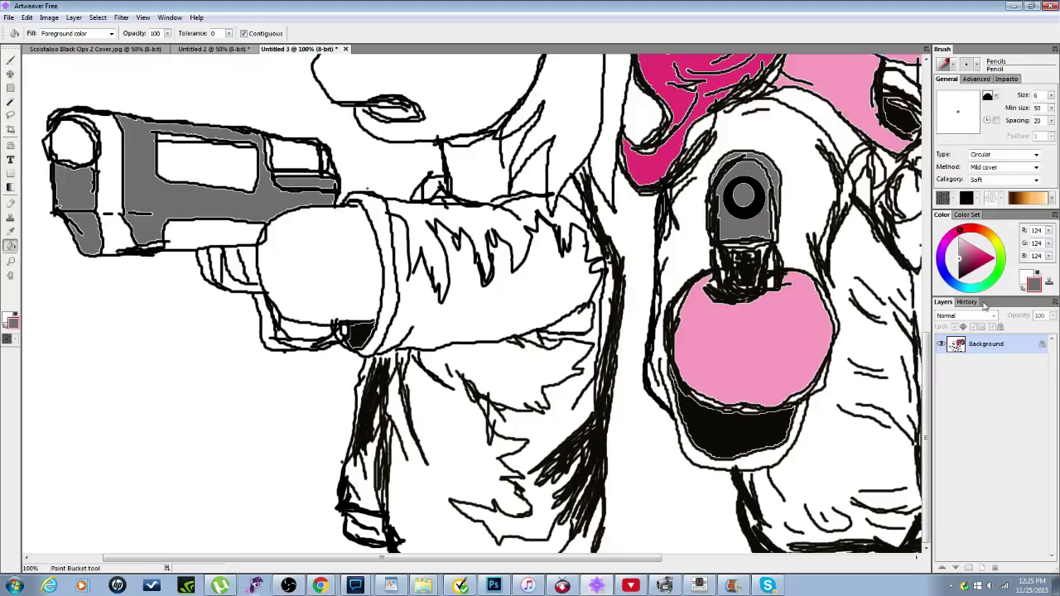
Step: Fill the side-view gun's vertical strip, side window, lower rail and rear panel with light pinkish grey (183, 168, 174)
click(963, 246)
click(112, 217)
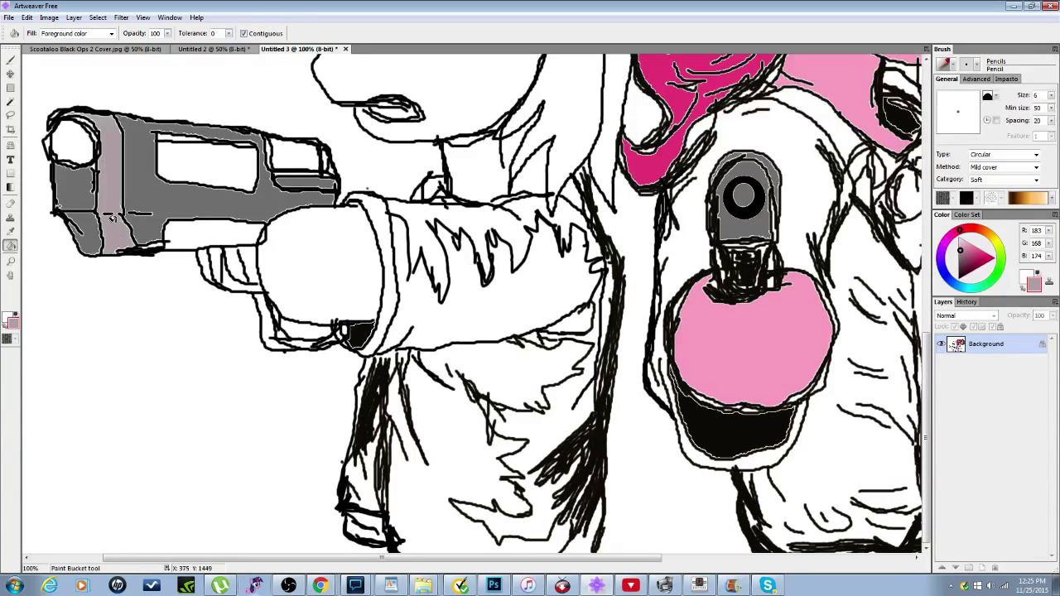
click(225, 160)
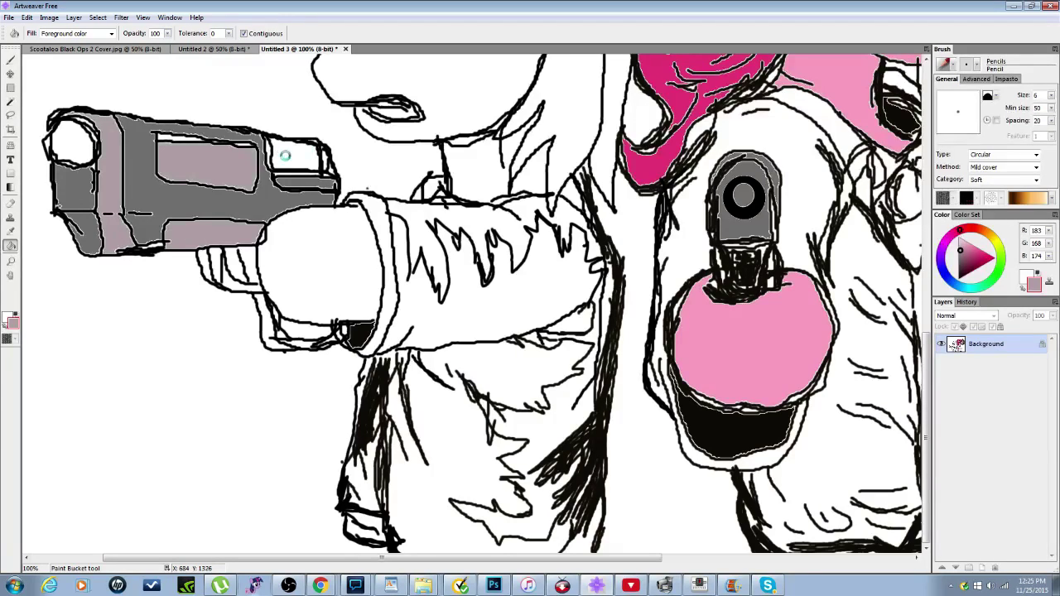
click(284, 154)
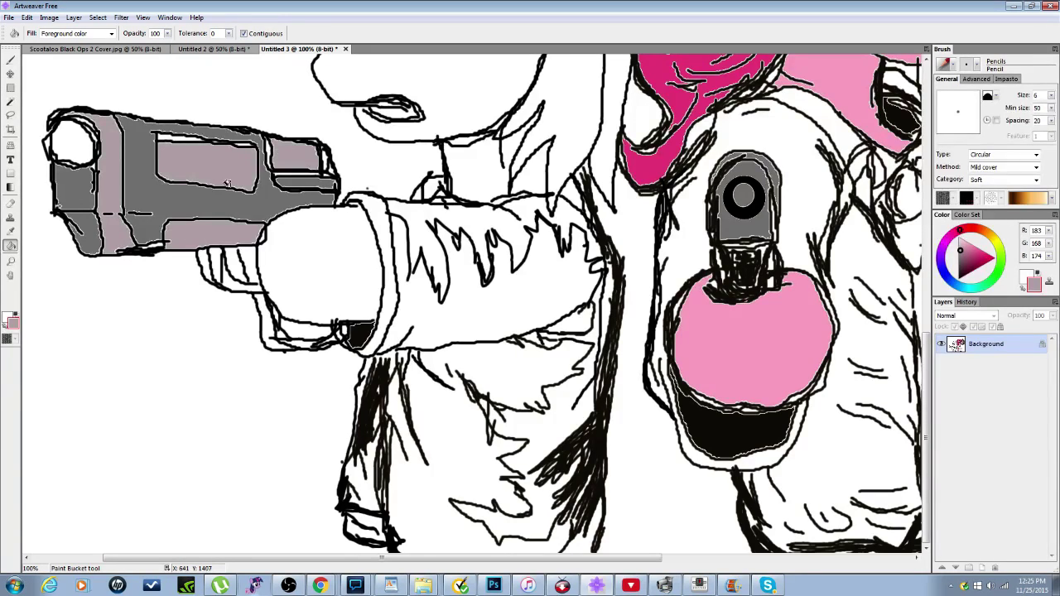
click(174, 134)
Step: Fill both gun bores and the side-view gun's trigger, trigger guard and grip areas with near-black red (35, 0, 13)
drag(963, 262, 964, 275)
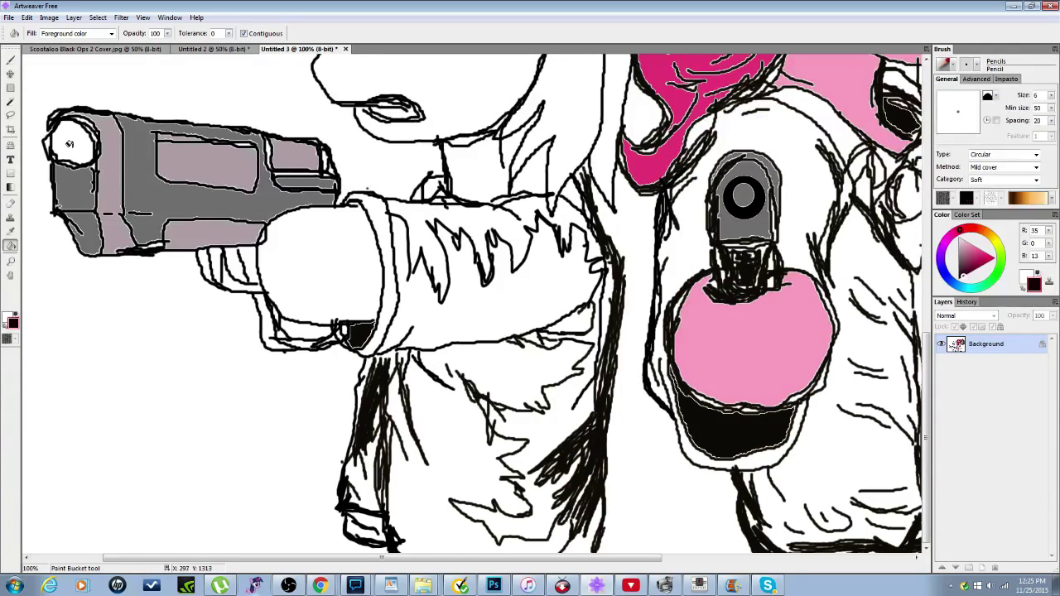
click(70, 144)
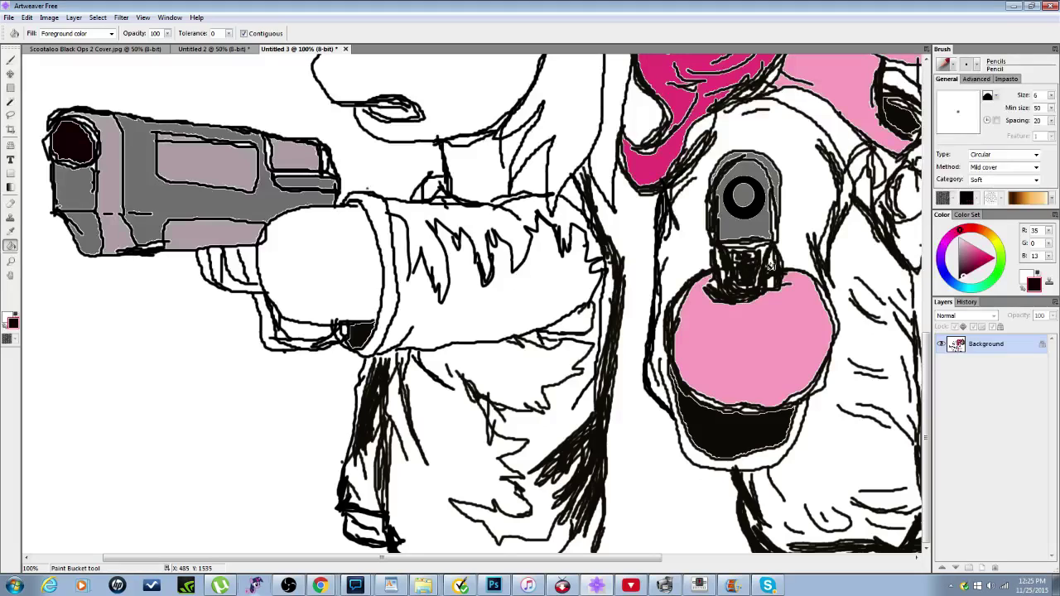
click(743, 195)
click(222, 277)
click(232, 281)
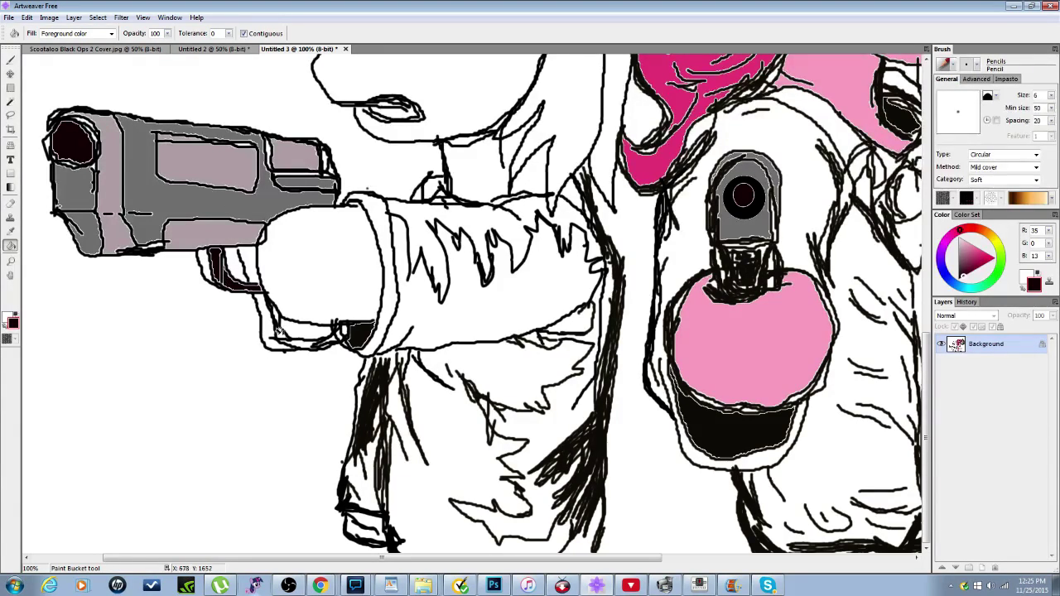
click(255, 280)
click(261, 310)
click(208, 258)
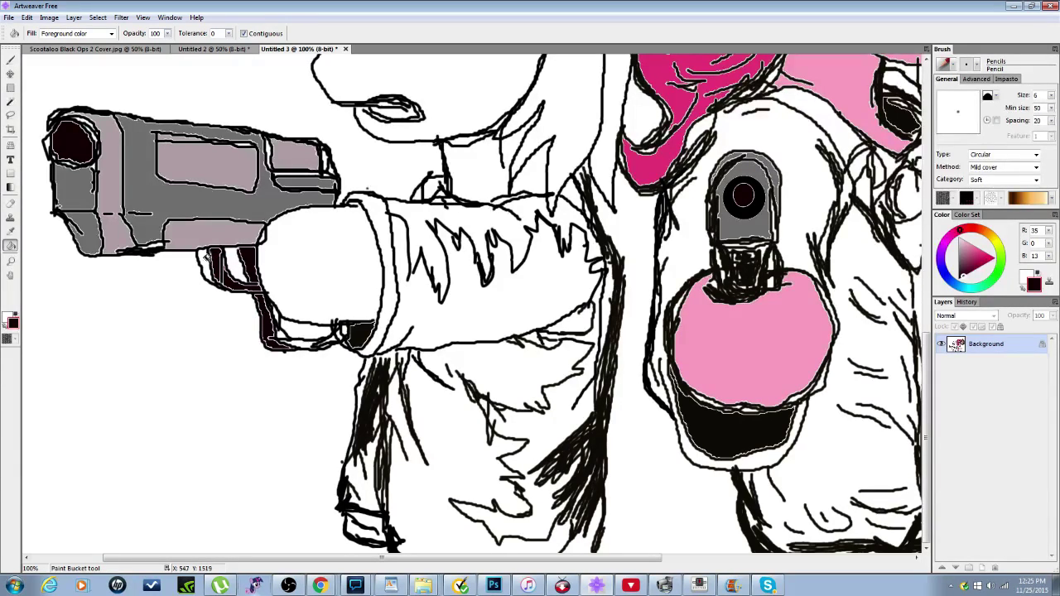
click(202, 262)
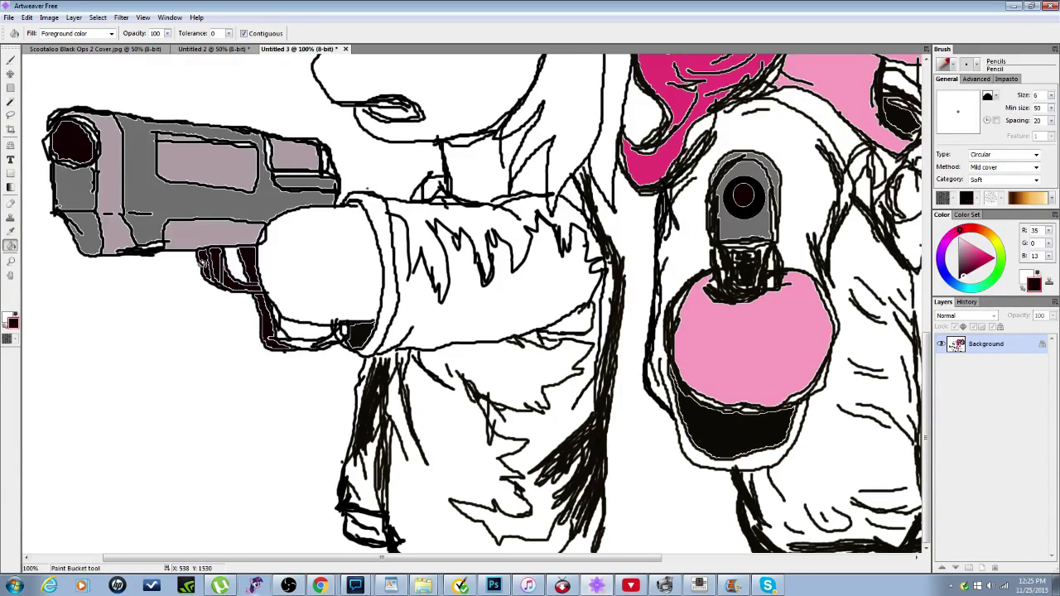
Step: Recolor the side-view gun's trigger guard and fill the bottom of its grip with mauve grey (130, 109, 116)
click(962, 260)
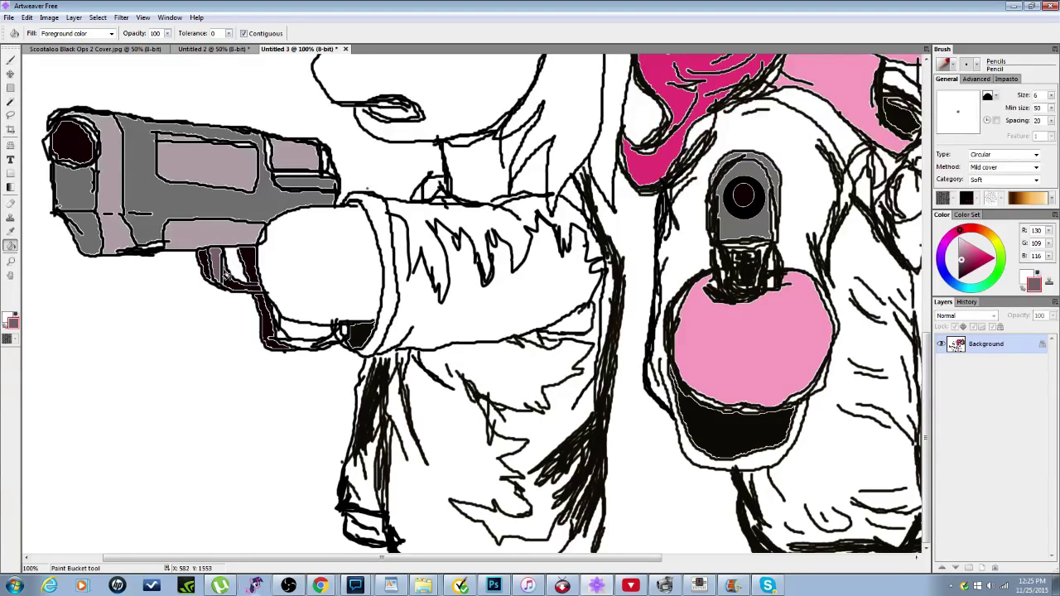
click(227, 277)
click(298, 329)
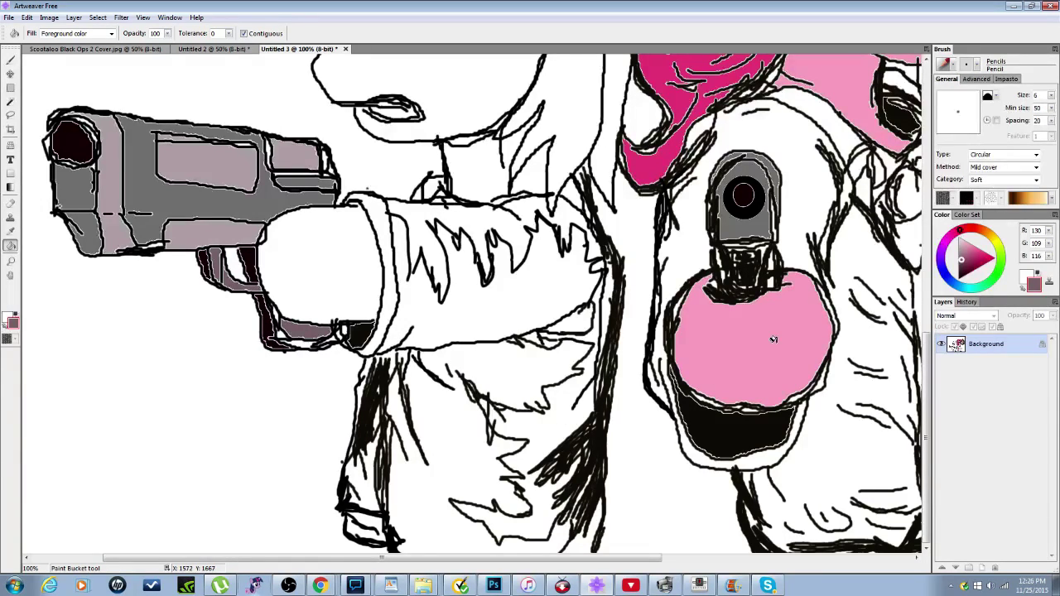
Step: Fill the white gaps along the facing gun's right edge, beneath its front and on its lower left side with mauve grey
scroll(714, 255, up, 4)
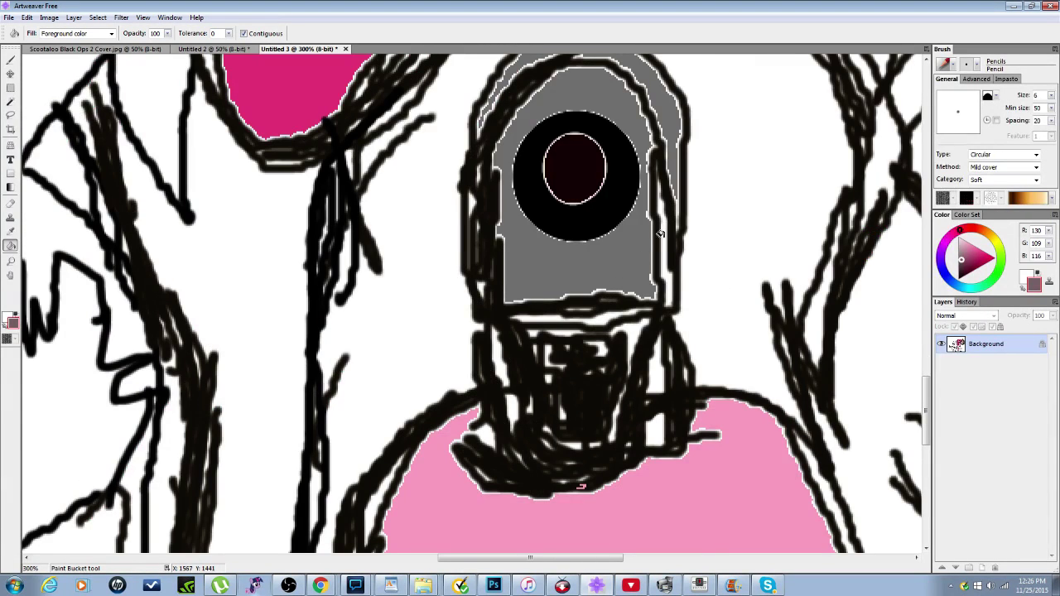
click(663, 235)
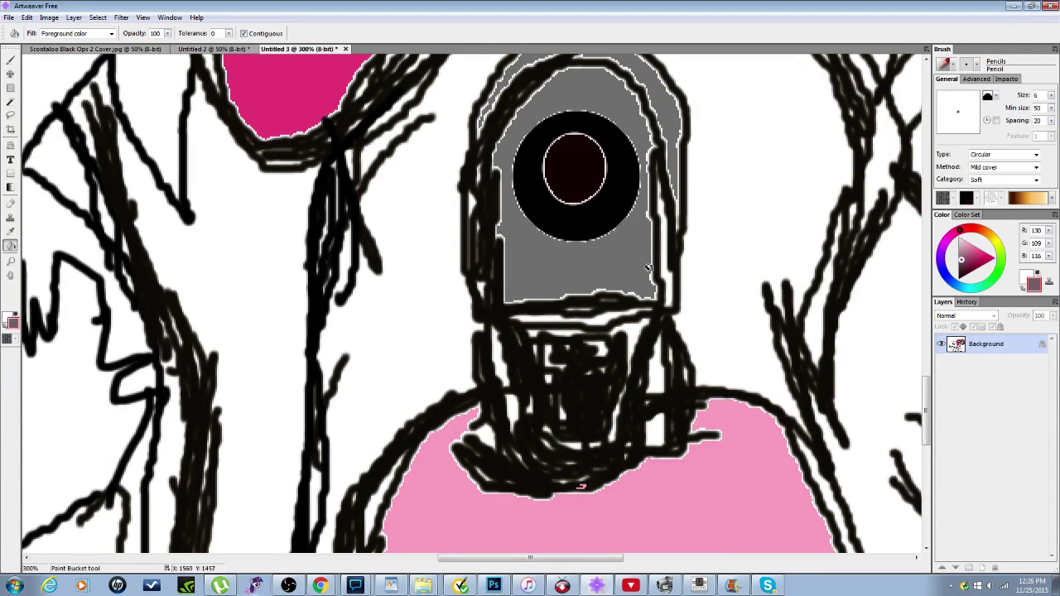
click(618, 319)
click(503, 378)
click(512, 409)
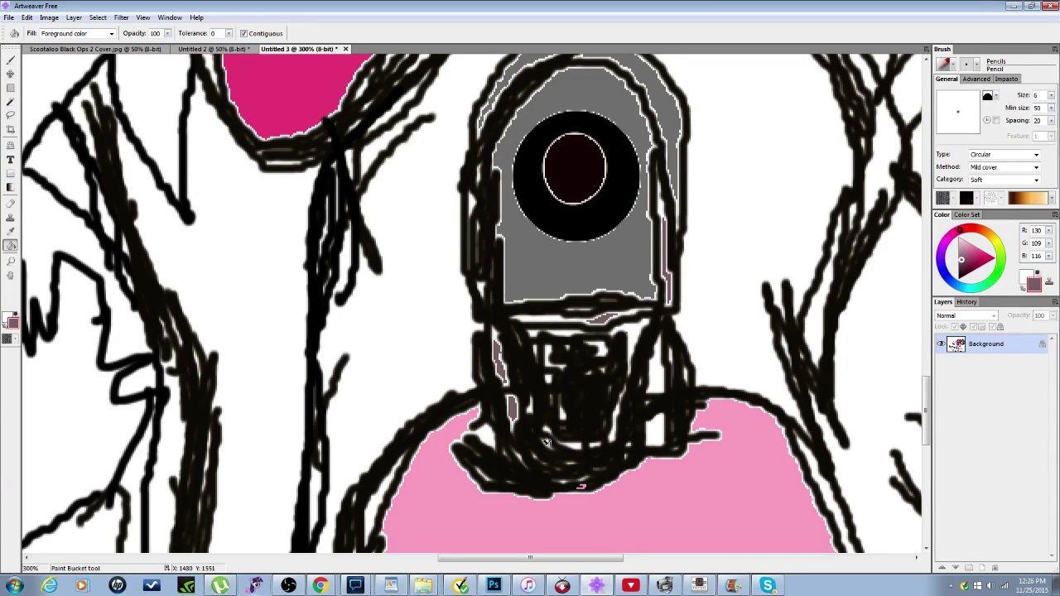
Step: Fill the gaps on the facing gun's lower right side and upper grip with mauve grey, undoing the fill that stains the outlines
click(655, 425)
click(670, 401)
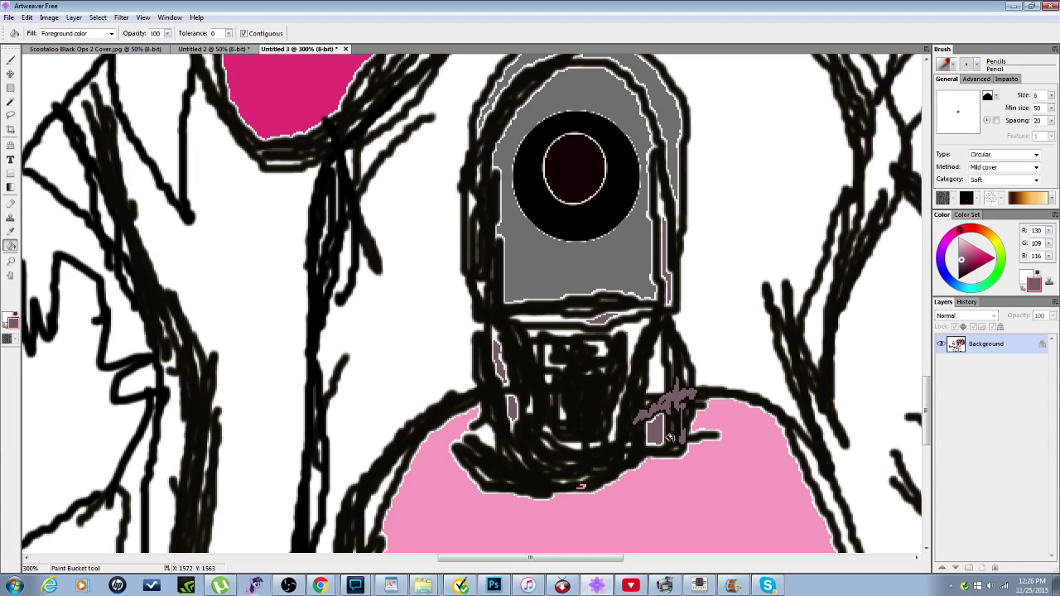
key(ctrl+z)
click(653, 379)
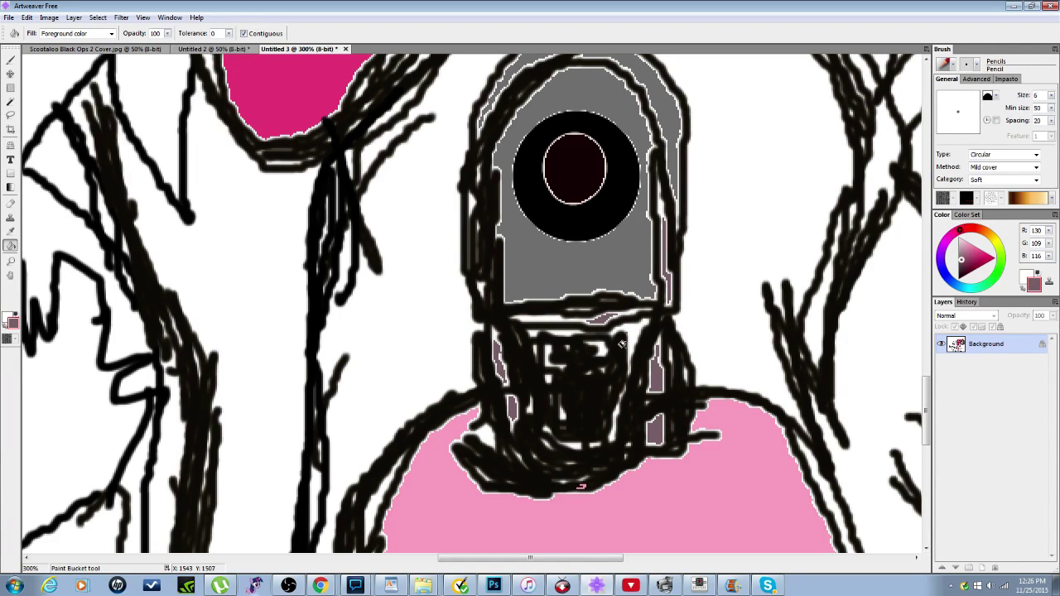
click(548, 318)
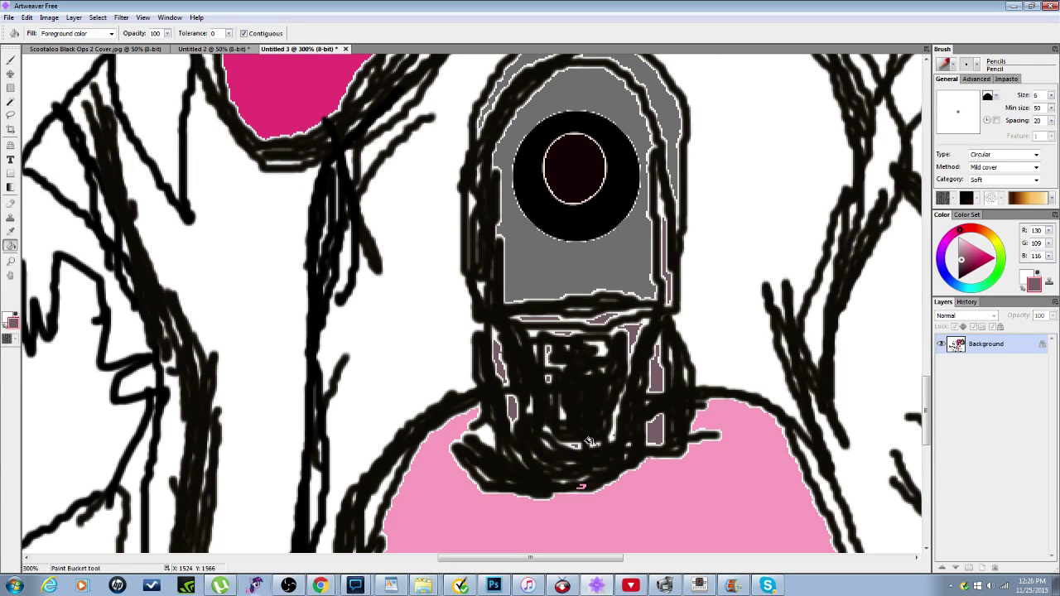
Step: Fill the side-view gun's large slide panel and the panel above its trigger with mauve grey (130, 109, 116)
key(ctrl+minus)
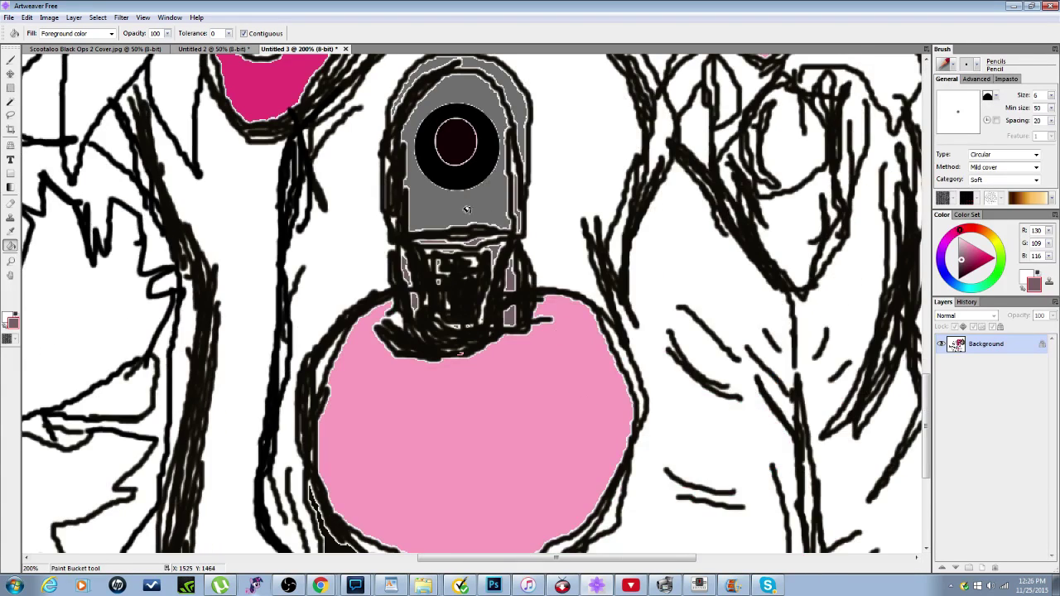
key(ctrl+plus)
key(ctrl+plus)
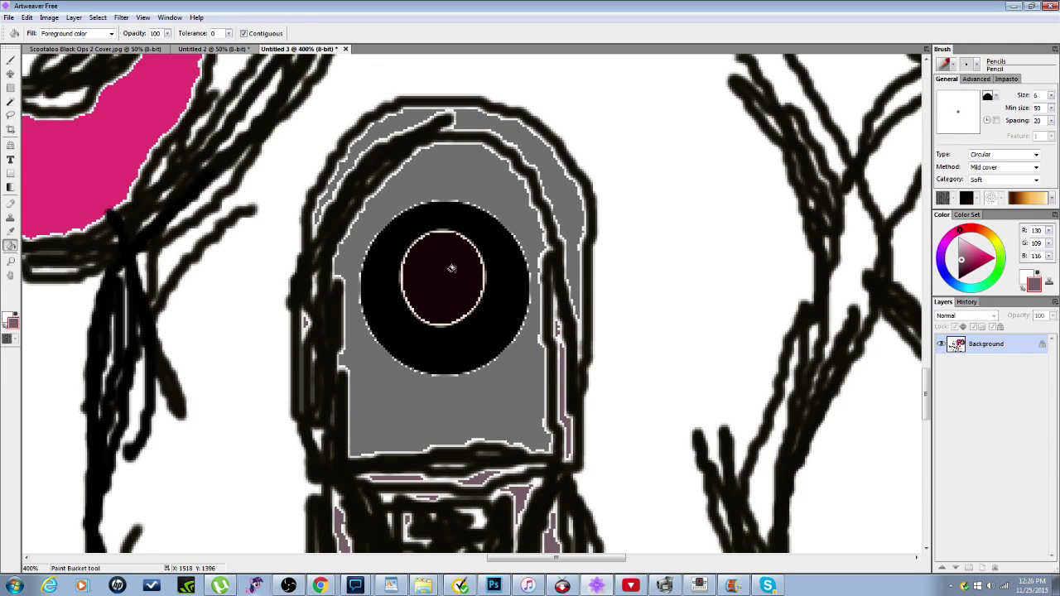
scroll(419, 281, up, 2)
scroll(419, 282, down, 8)
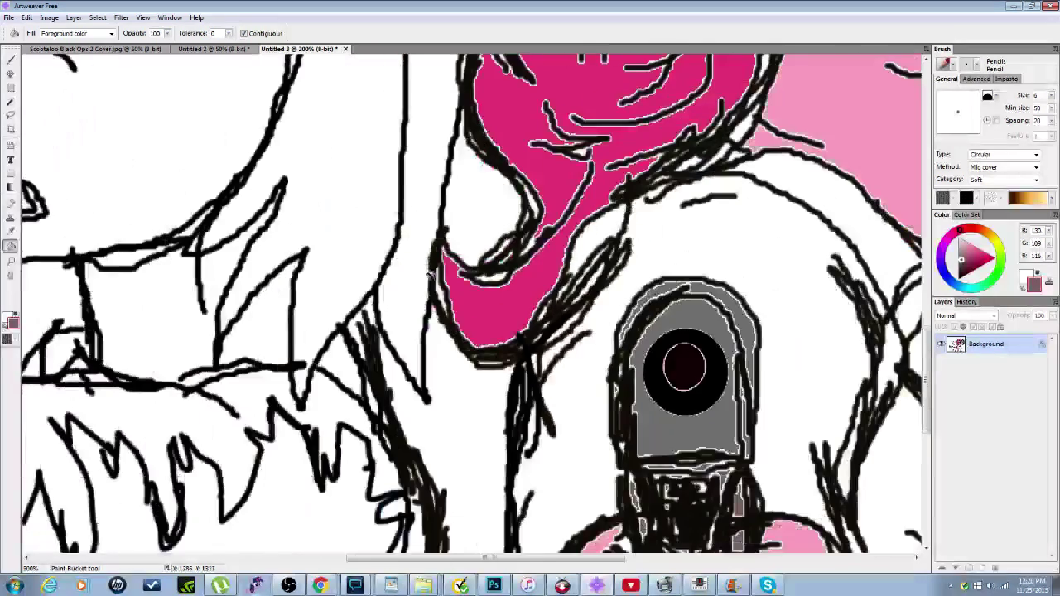
scroll(492, 355, up, 3)
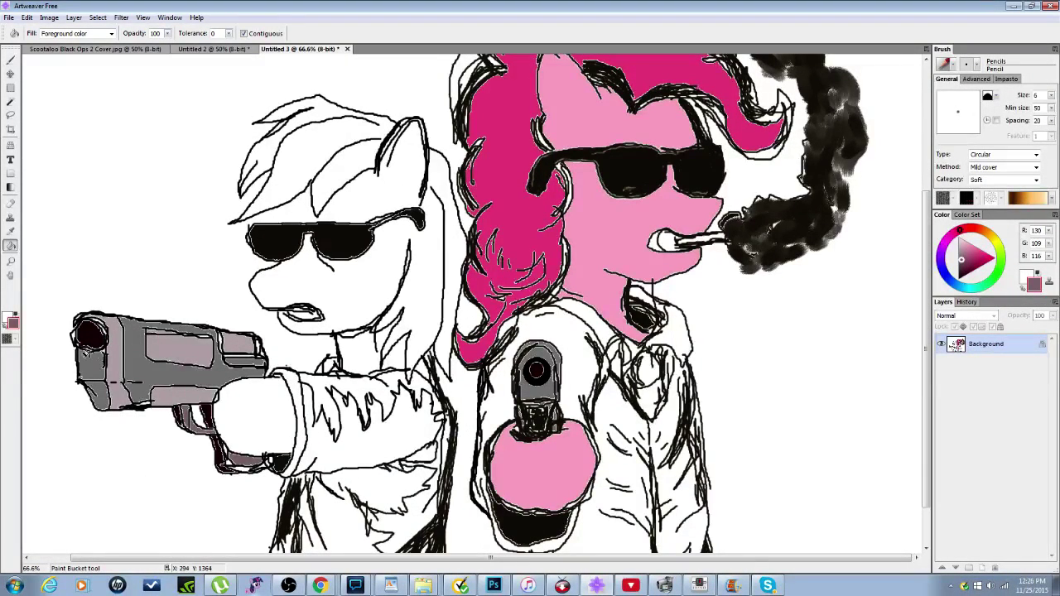
click(192, 348)
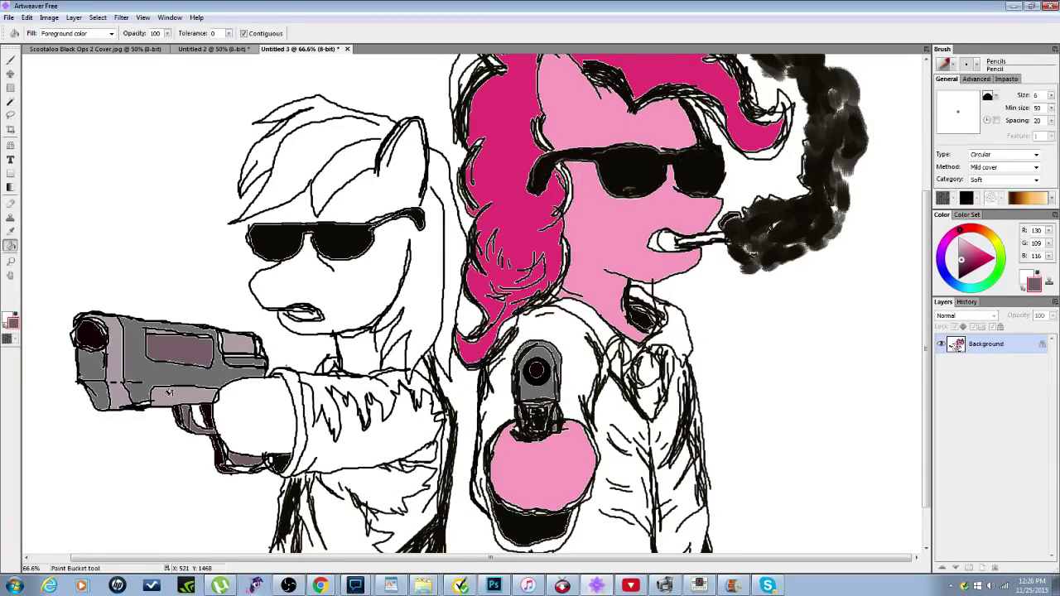
click(169, 393)
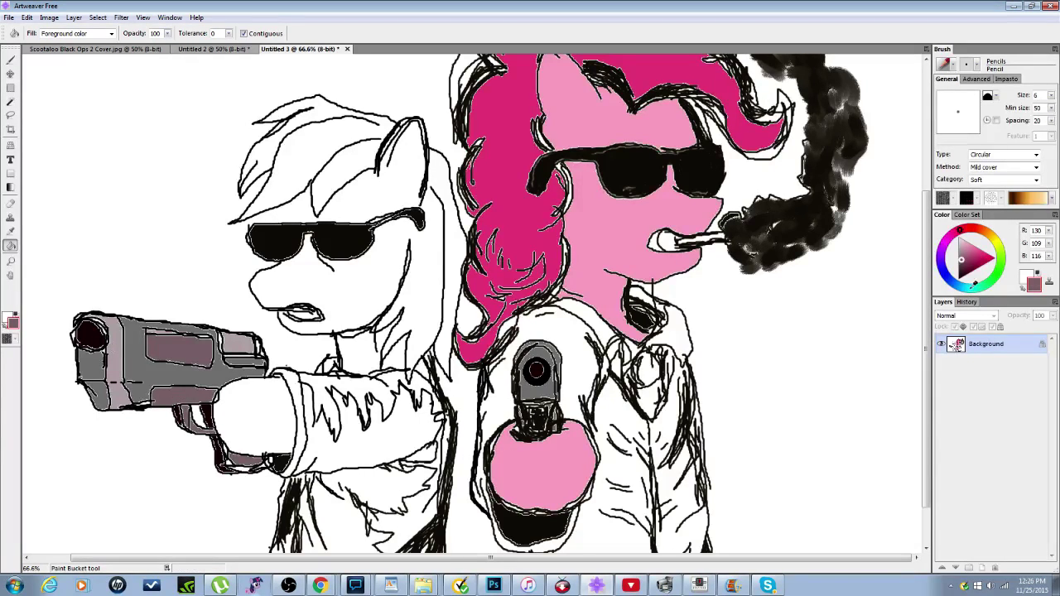
Step: Recolor the side-view gun's front band, slide panels and the panel above its trigger with dark grey (99, 90, 93)
click(963, 263)
click(126, 376)
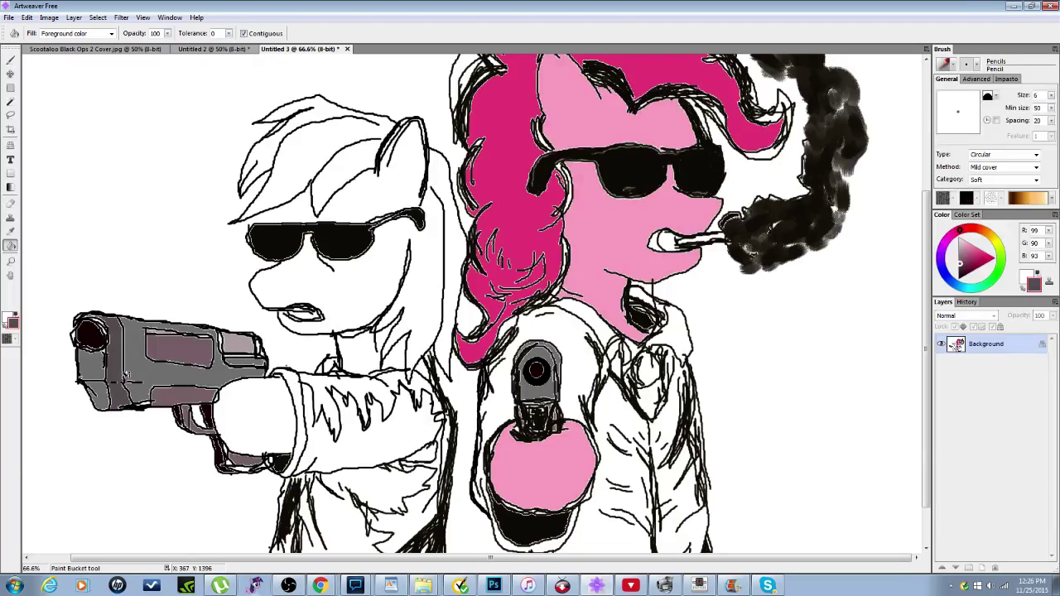
click(122, 371)
click(184, 391)
click(184, 345)
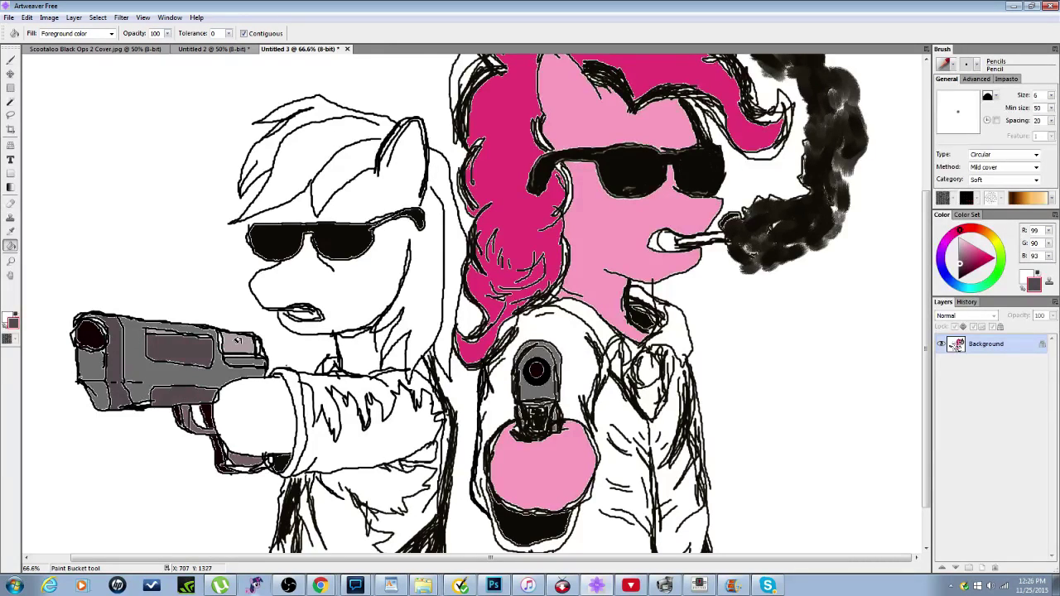
Step: Fill the white gaps around the mauve section at the bottom of the side-view gun's grip with dark grey
key(ctrl+plus)
key(ctrl+plus)
key(ctrl+plus)
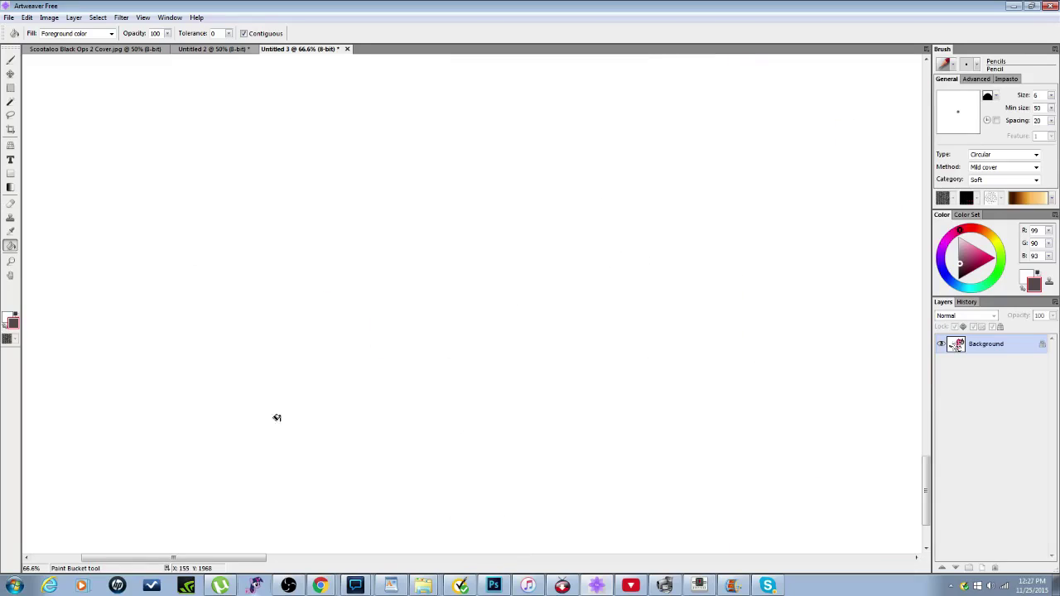
scroll(184, 351, down, 10)
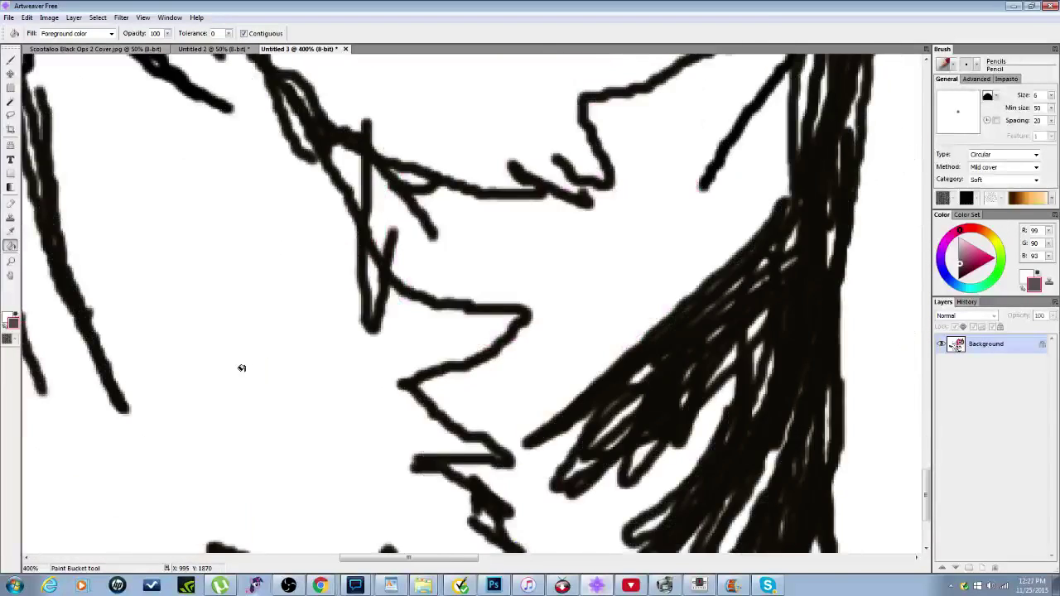
key(ctrl+minus)
key(ctrl+minus)
scroll(599, 297, up, 1)
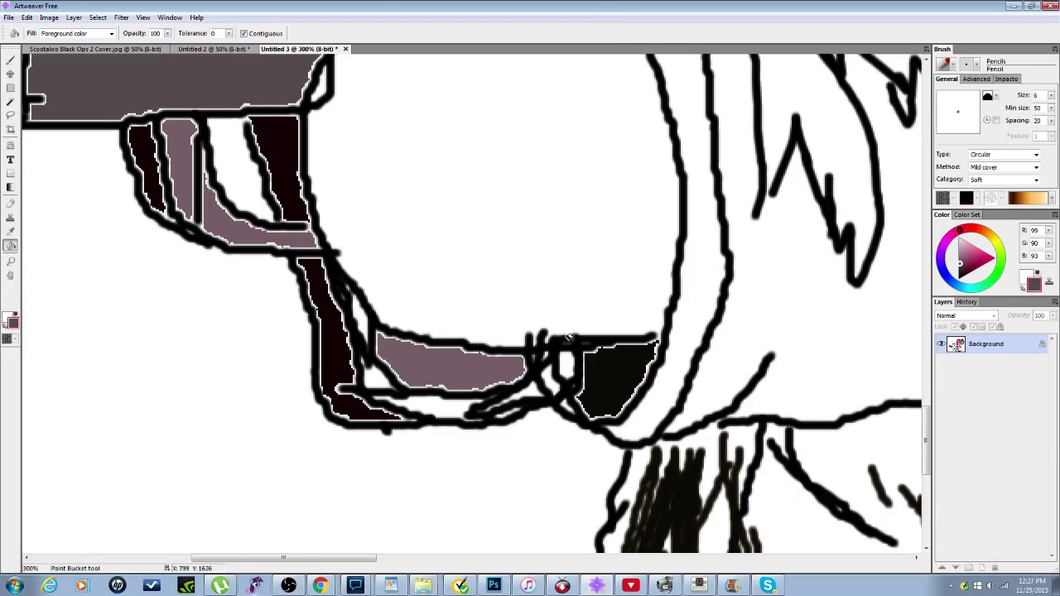
click(374, 378)
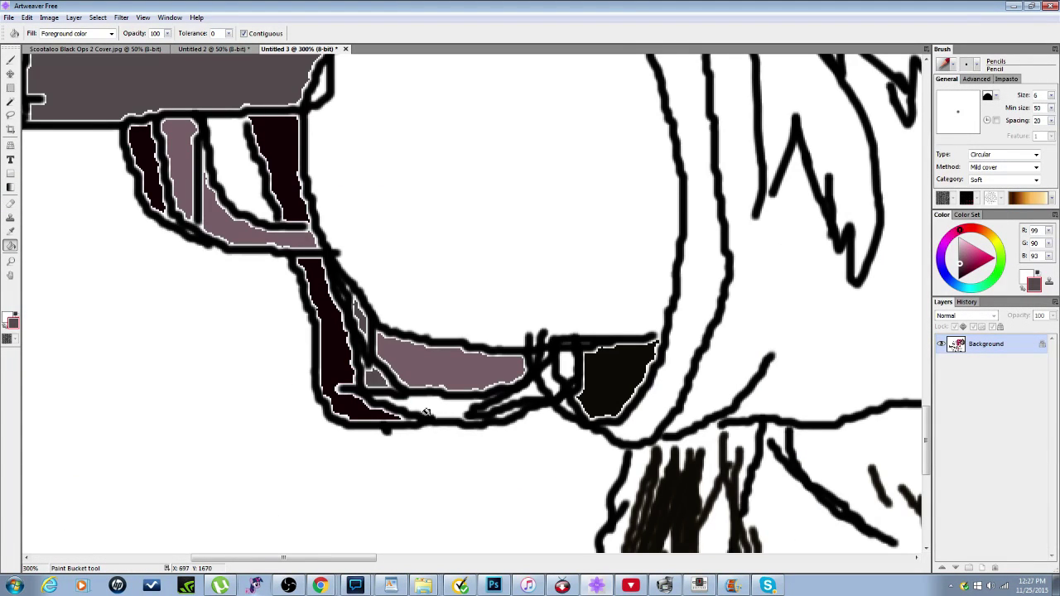
click(452, 410)
click(537, 387)
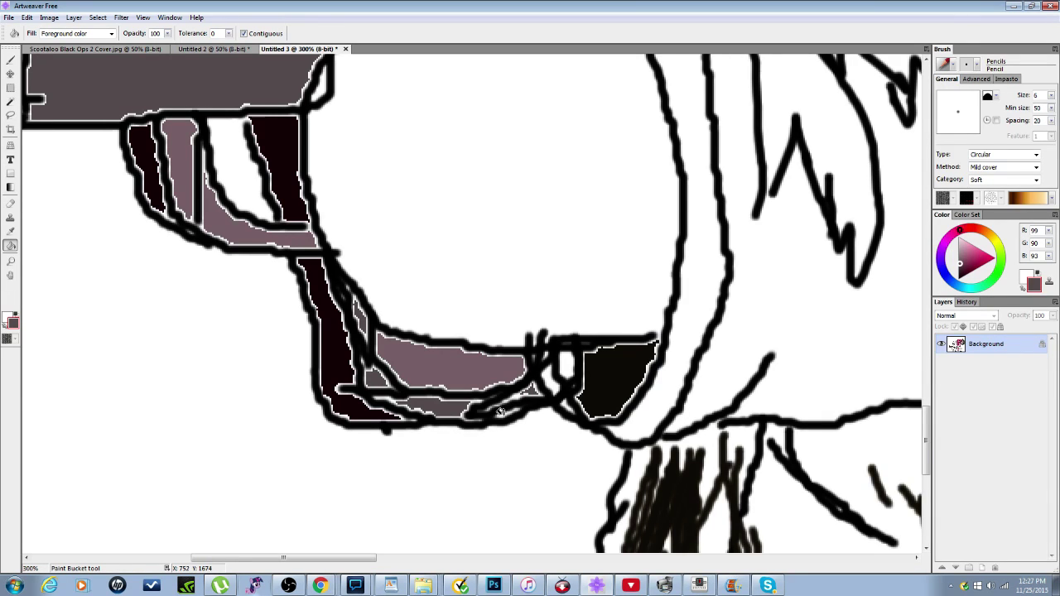
Step: Fill the white gaps beside, beneath and behind the side-view gun's rear slide panel with dark grey
scroll(544, 437, down, 4)
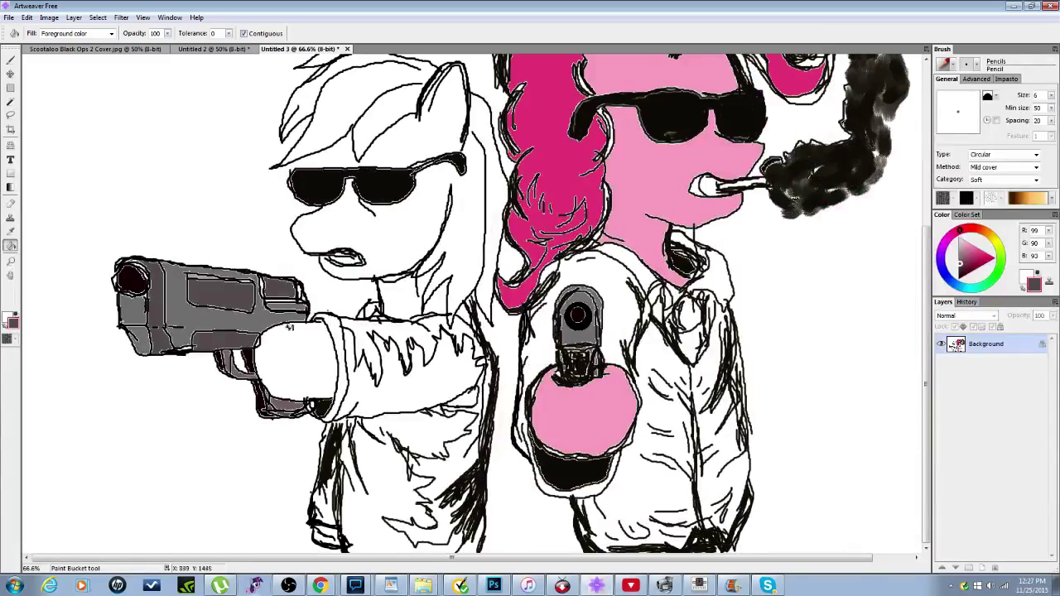
scroll(434, 295, up, 4)
scroll(506, 302, down, 3)
scroll(229, 279, up, 3)
scroll(377, 279, down, 3)
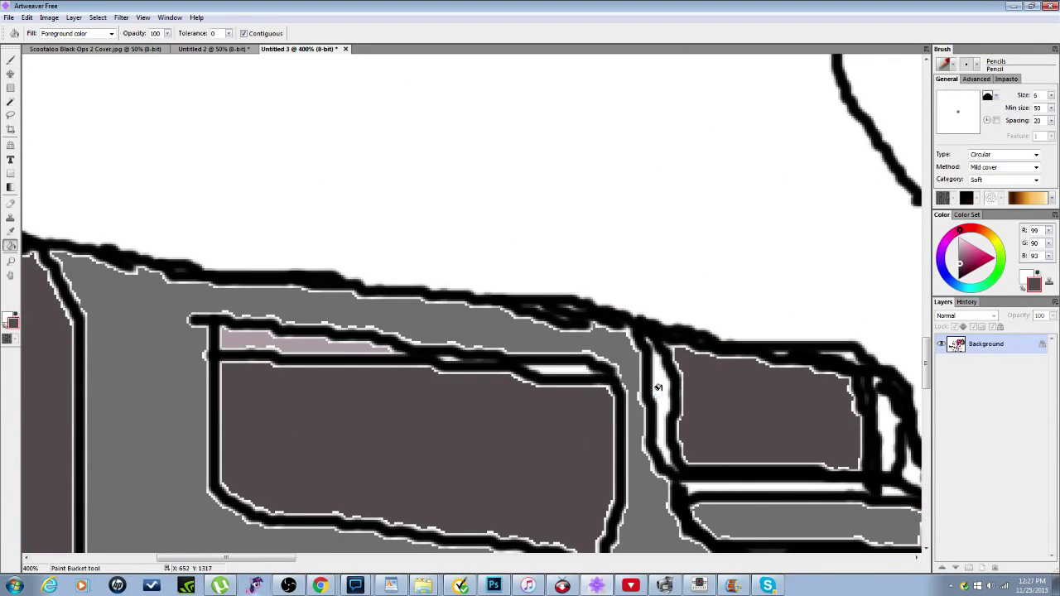
click(659, 387)
click(749, 490)
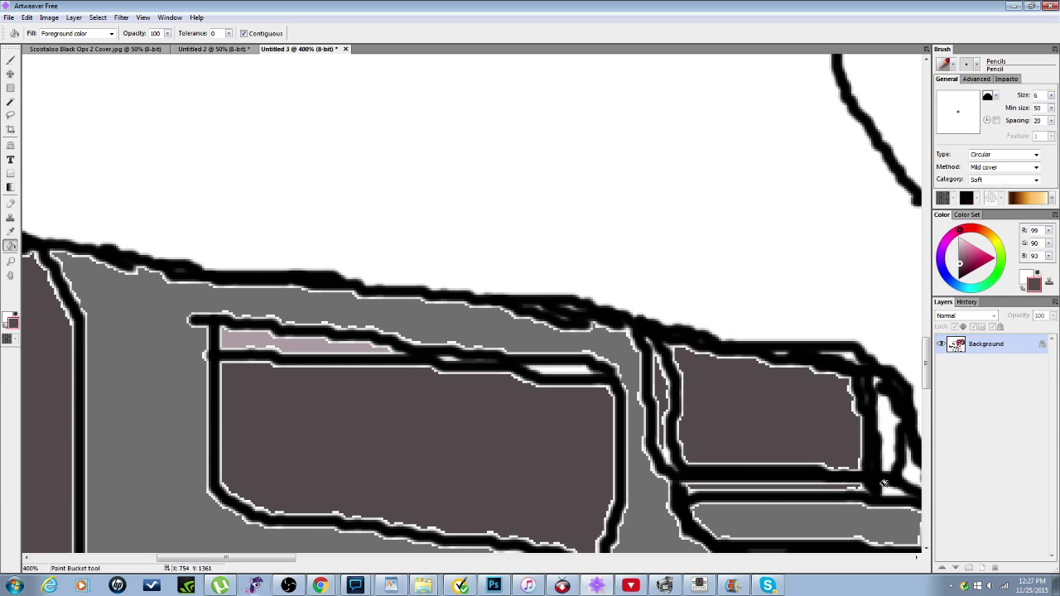
click(883, 440)
click(911, 471)
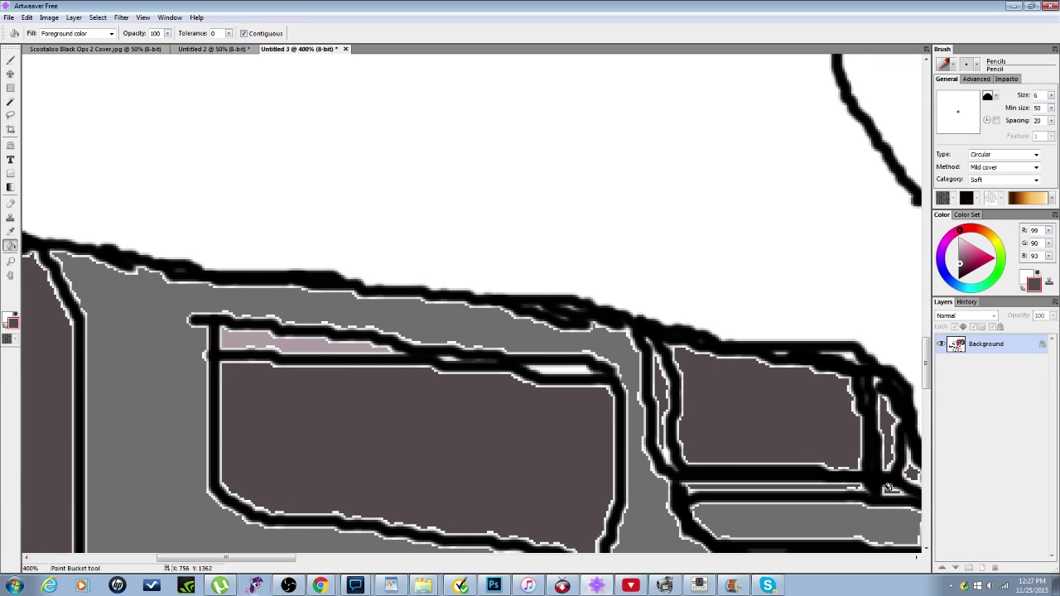
key(ctrl+minus)
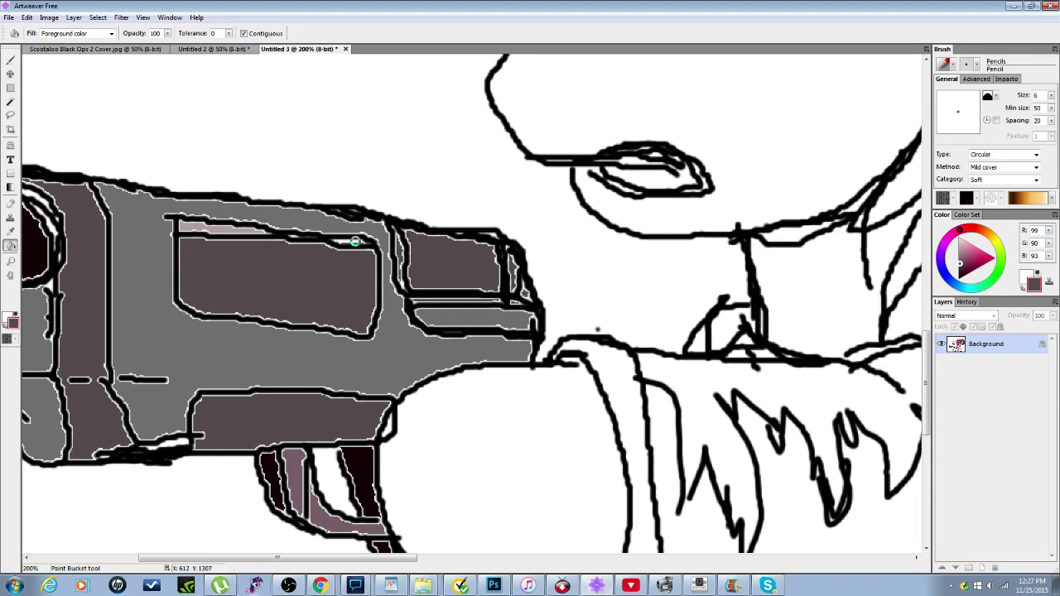
Step: Draw a nostril on the uncolored pony and thicken its muzzle and mouth outlines with a black size 6 brush
key(ctrl+minus)
key(ctrl+minus)
key(ctrl+minus)
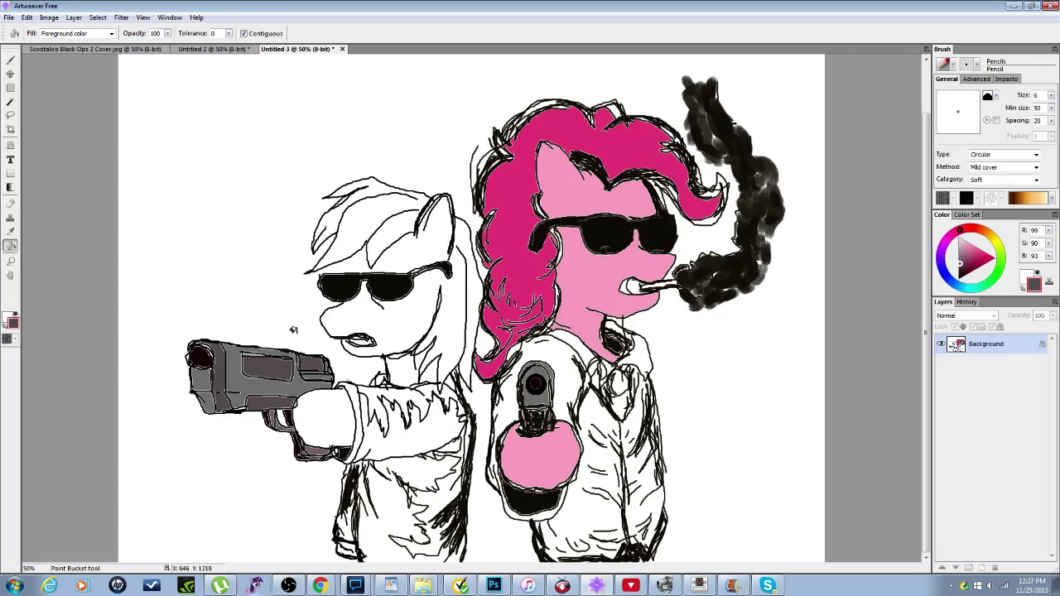
click(10, 60)
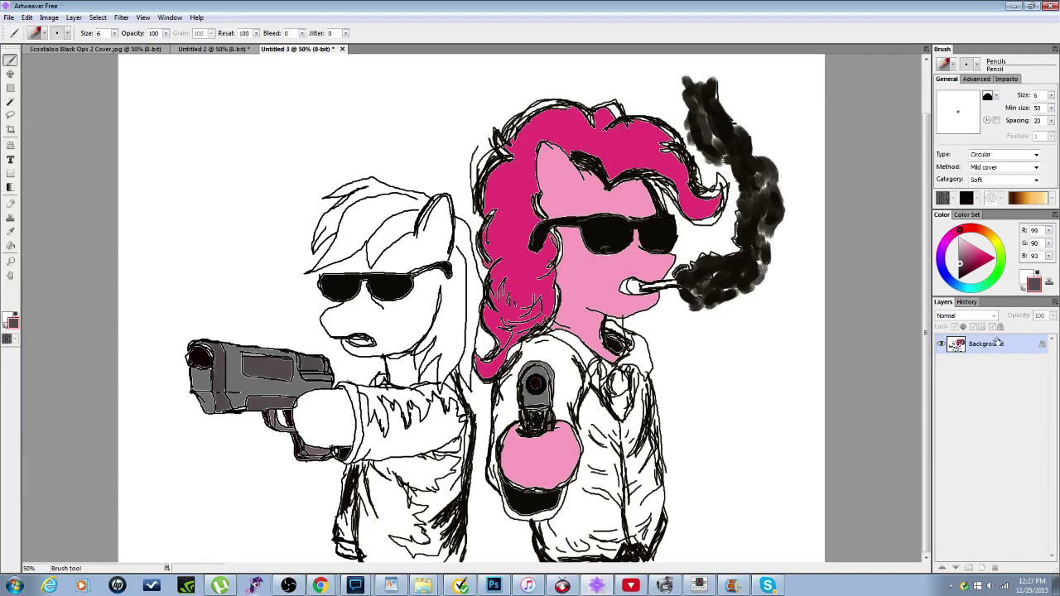
click(971, 263)
key(ctrl+plus)
key(ctrl+plus)
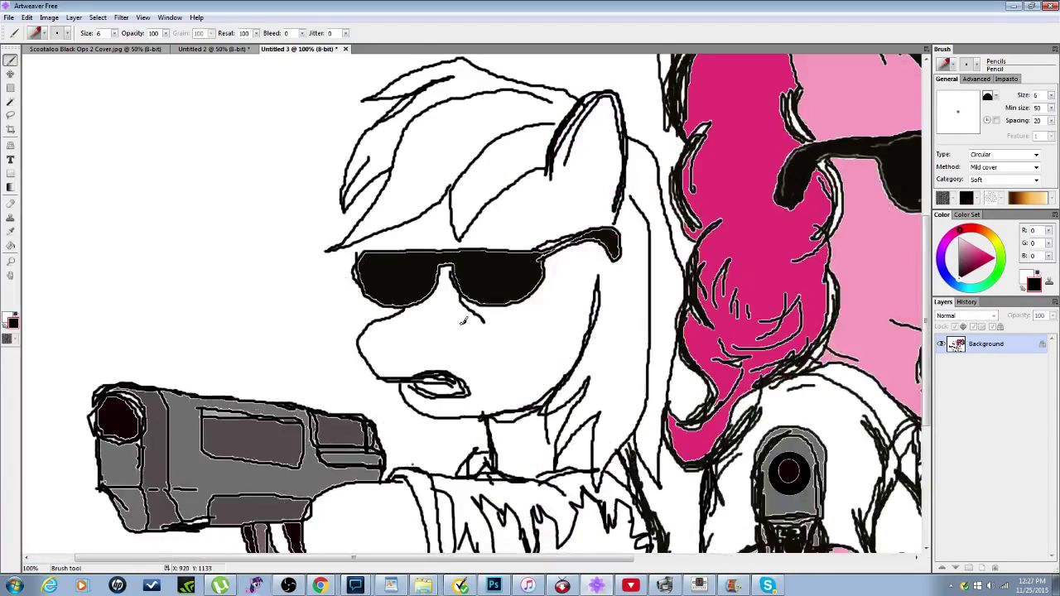
mouse_move(404, 354)
mouse_down()
mouse_move(430, 345)
mouse_move(407, 350)
mouse_move(417, 373)
mouse_move(435, 379)
mouse_move(367, 358)
mouse_move(385, 374)
mouse_move(367, 355)
mouse_move(367, 320)
mouse_move(364, 352)
mouse_move(365, 319)
mouse_move(401, 306)
mouse_move(364, 308)
mouse_move(384, 310)
mouse_move(362, 329)
mouse_up()
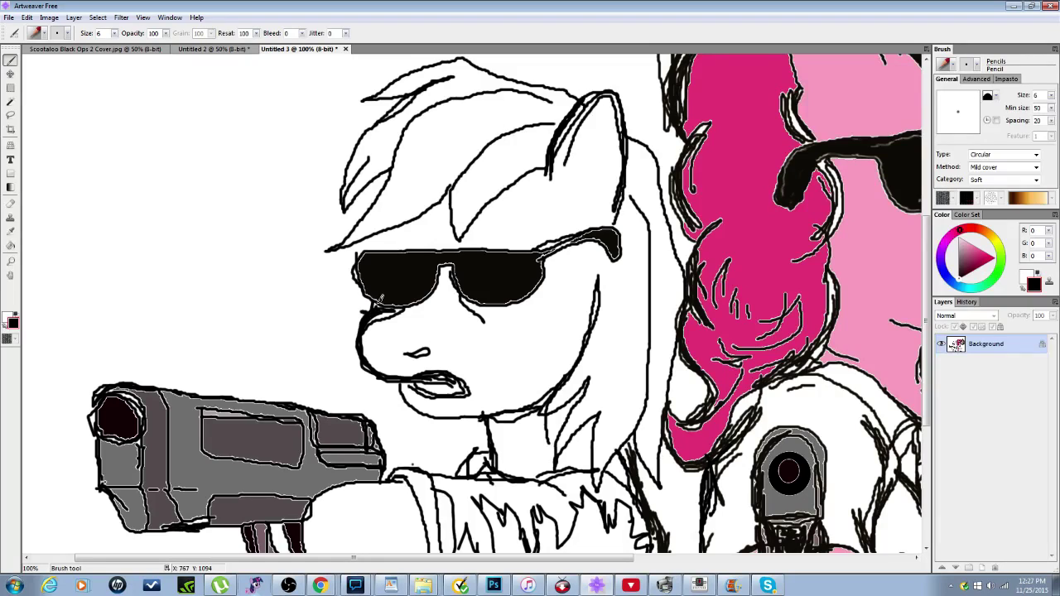
mouse_move(399, 306)
mouse_down()
mouse_move(375, 310)
mouse_move(367, 348)
mouse_up()
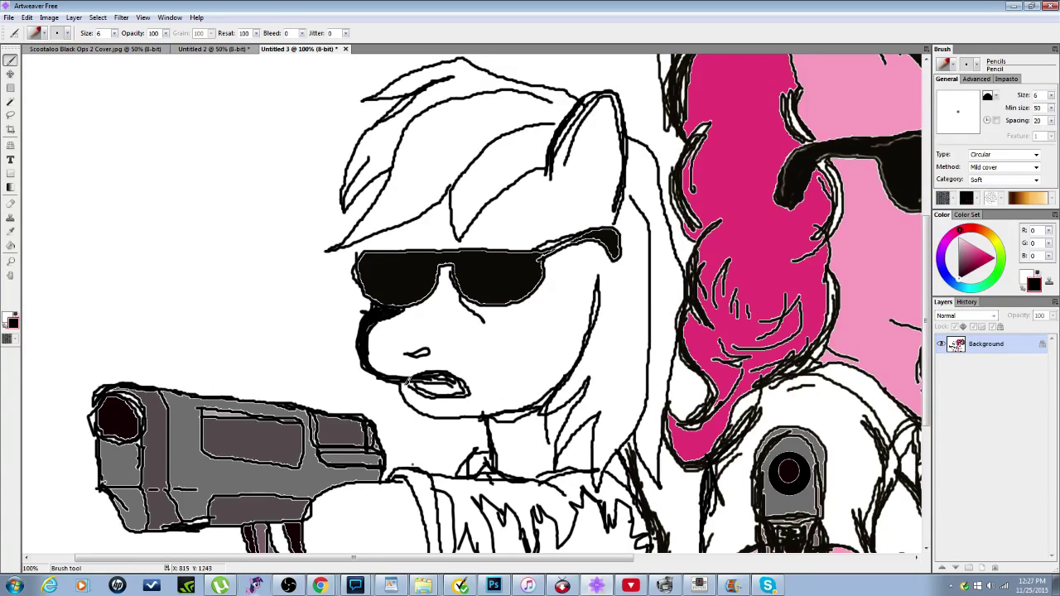
mouse_move(403, 380)
mouse_down()
mouse_move(462, 385)
mouse_move(413, 374)
mouse_move(448, 389)
mouse_move(398, 389)
mouse_up()
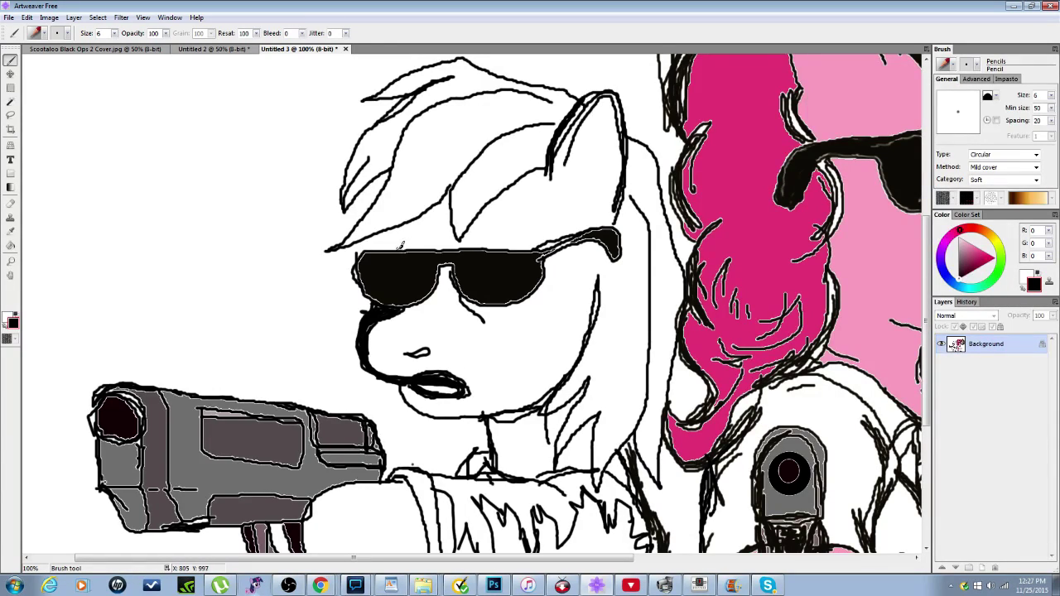
Step: Draw a short black line above the uncolored pony's sunglasses and extend its cheek, ear and mane lines to close the gaps
mouse_move(402, 235)
mouse_down()
mouse_move(400, 247)
mouse_move(406, 238)
mouse_up()
mouse_move(594, 294)
mouse_down()
mouse_move(612, 249)
mouse_move(614, 265)
mouse_move(628, 177)
mouse_up()
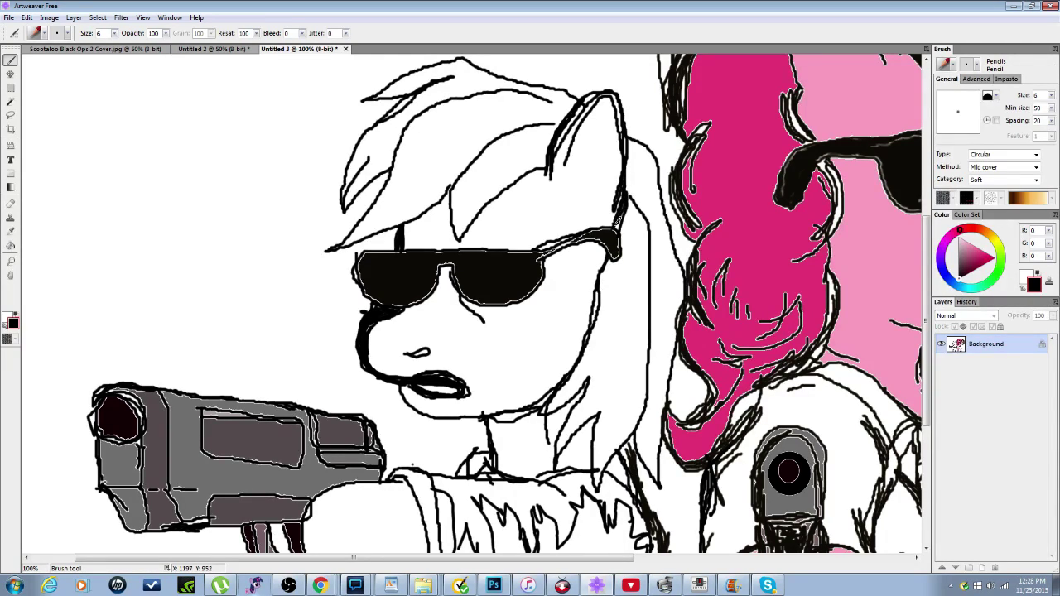
mouse_move(597, 384)
mouse_down()
mouse_move(619, 339)
mouse_move(642, 192)
mouse_up()
drag(613, 345, 569, 435)
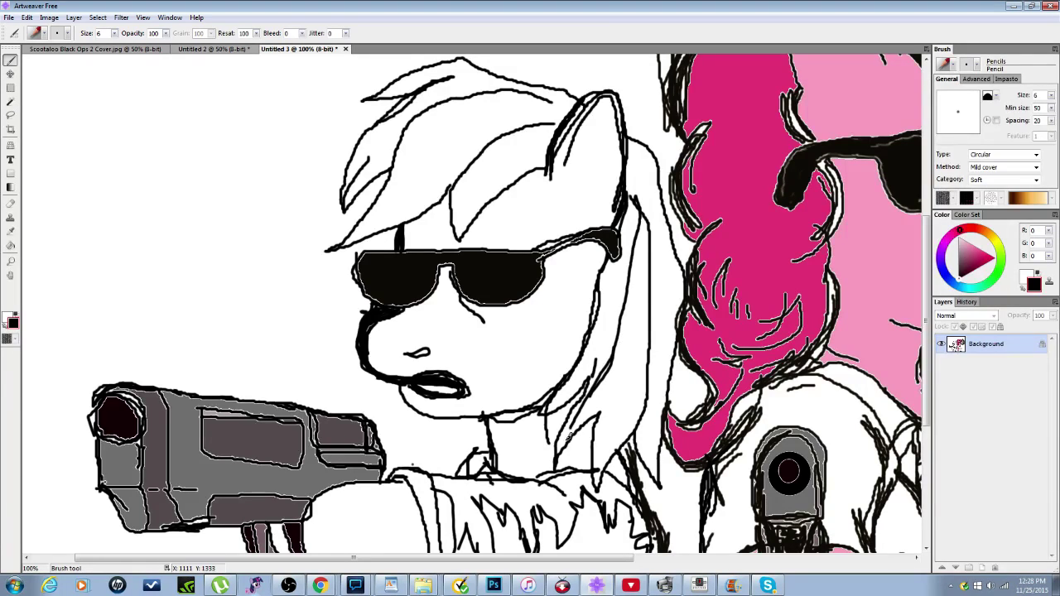
drag(595, 372, 615, 252)
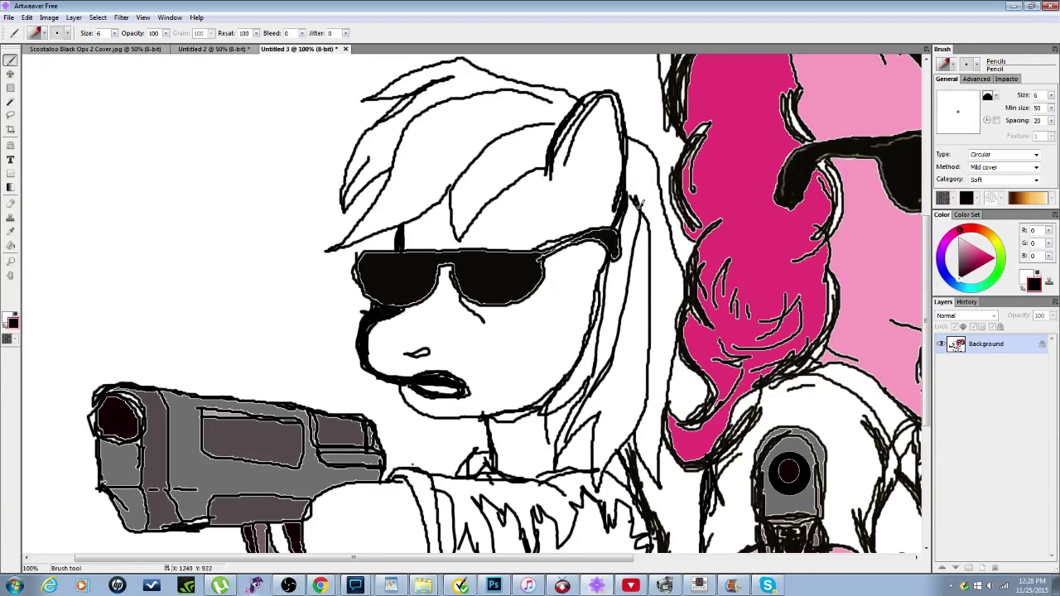
mouse_move(648, 219)
mouse_down()
mouse_move(632, 143)
mouse_move(650, 202)
mouse_up()
drag(562, 101, 575, 108)
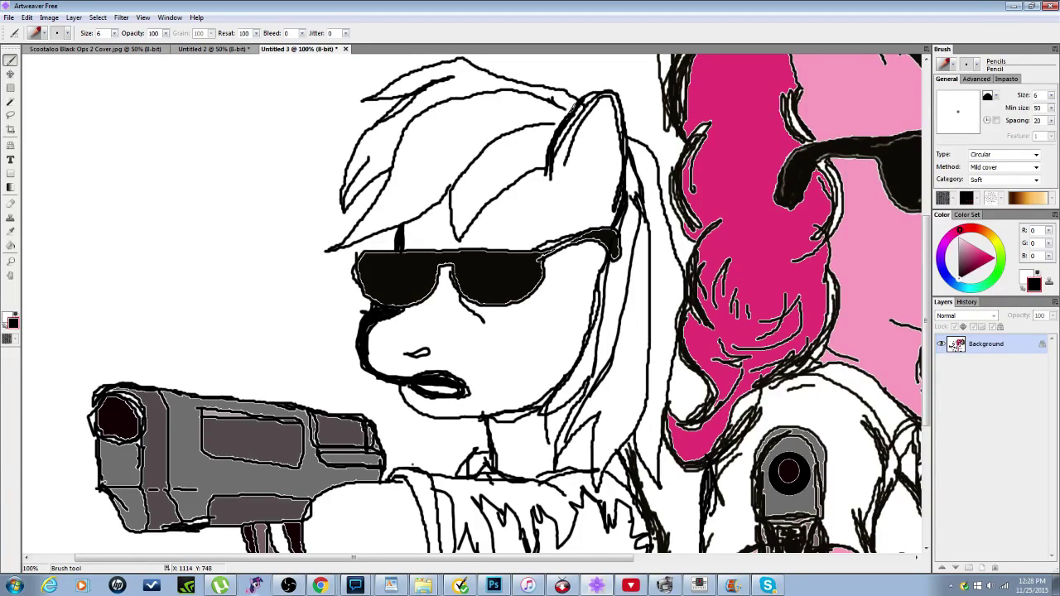
Step: Draw a thick black line across the inside of the smoking pony's mouth and fill the area beneath it with black
key(ctrl+minus)
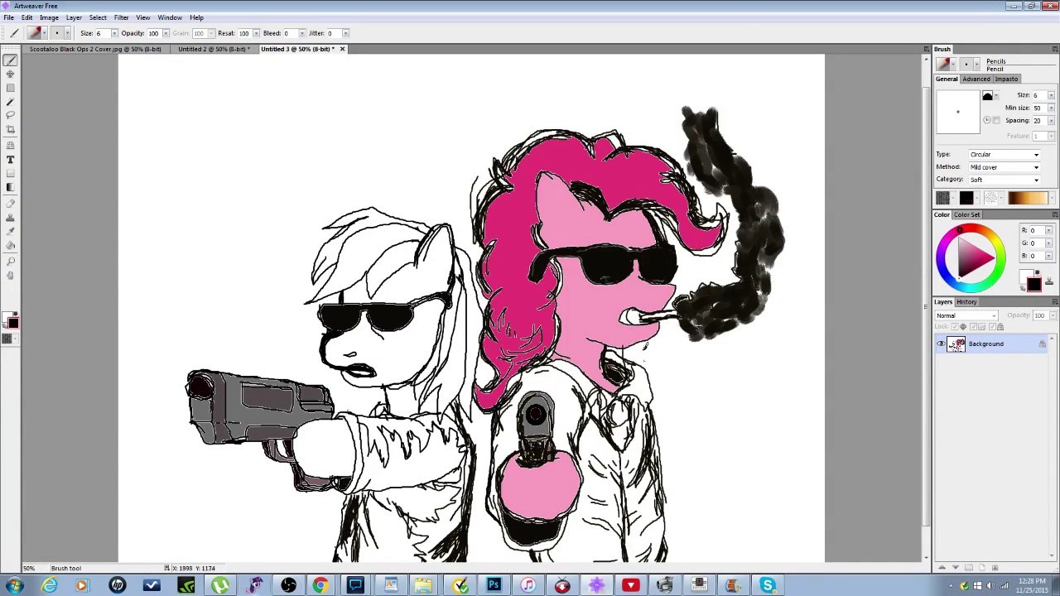
key(ctrl+plus)
key(ctrl+plus)
key(ctrl+minus)
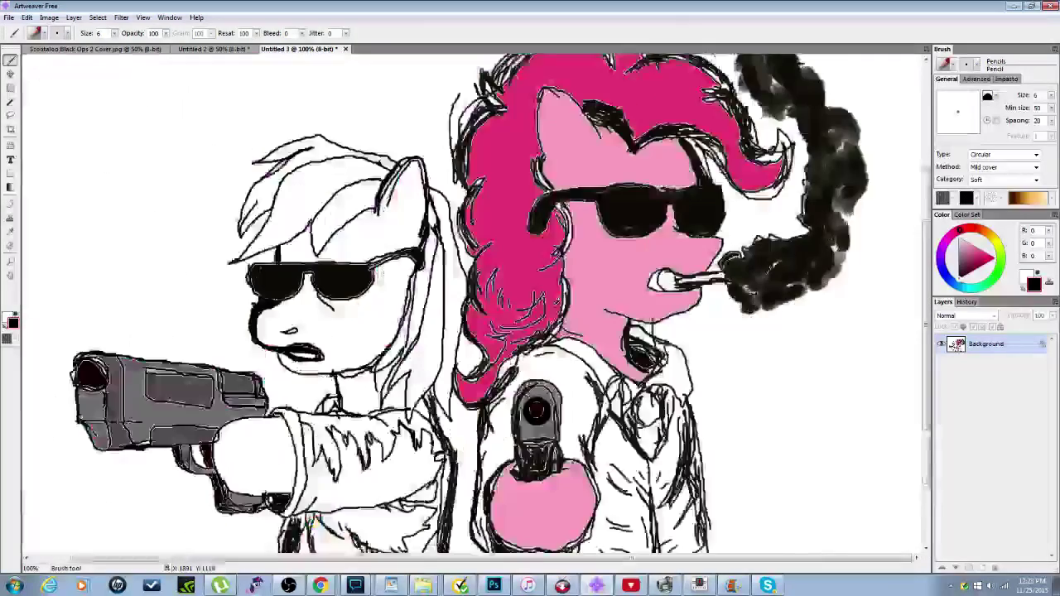
key(ctrl+minus)
key(ctrl+plus)
key(ctrl+plus)
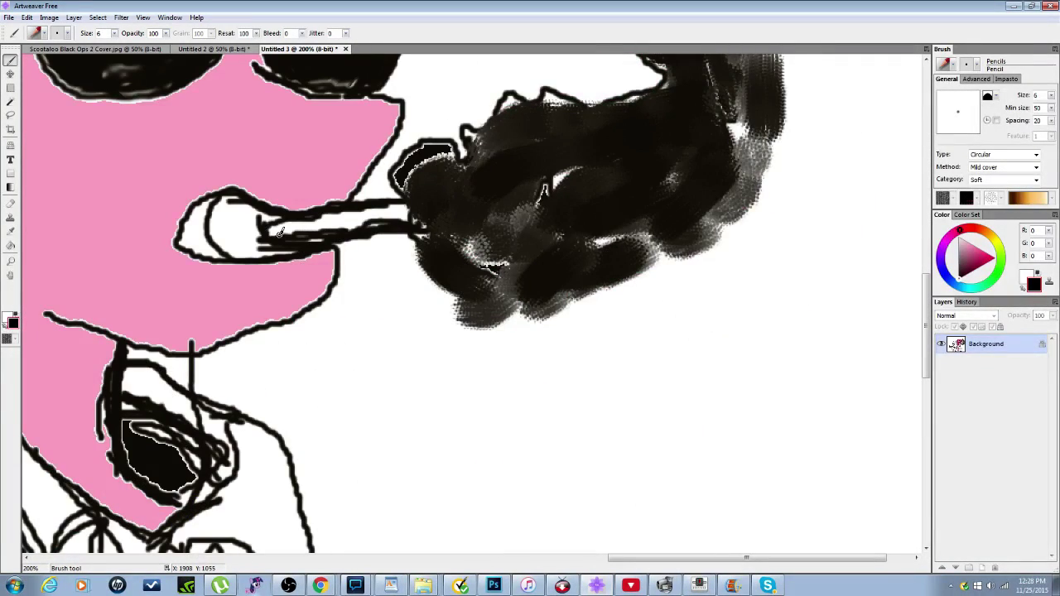
mouse_move(242, 206)
mouse_down()
mouse_move(269, 223)
mouse_move(210, 217)
mouse_move(219, 216)
mouse_move(198, 201)
mouse_move(239, 217)
mouse_move(212, 214)
mouse_up()
click(10, 245)
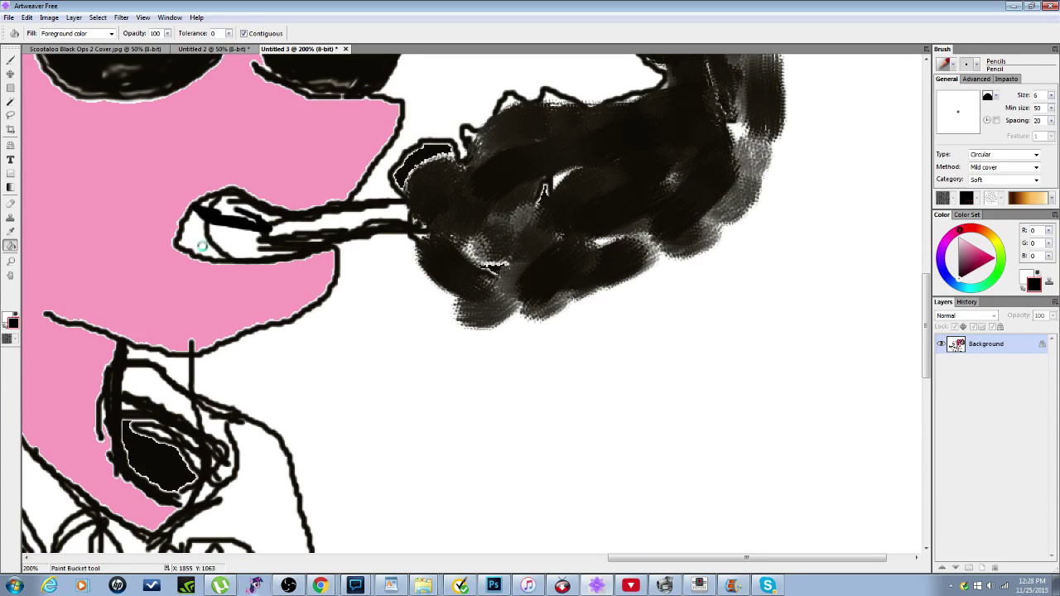
click(212, 244)
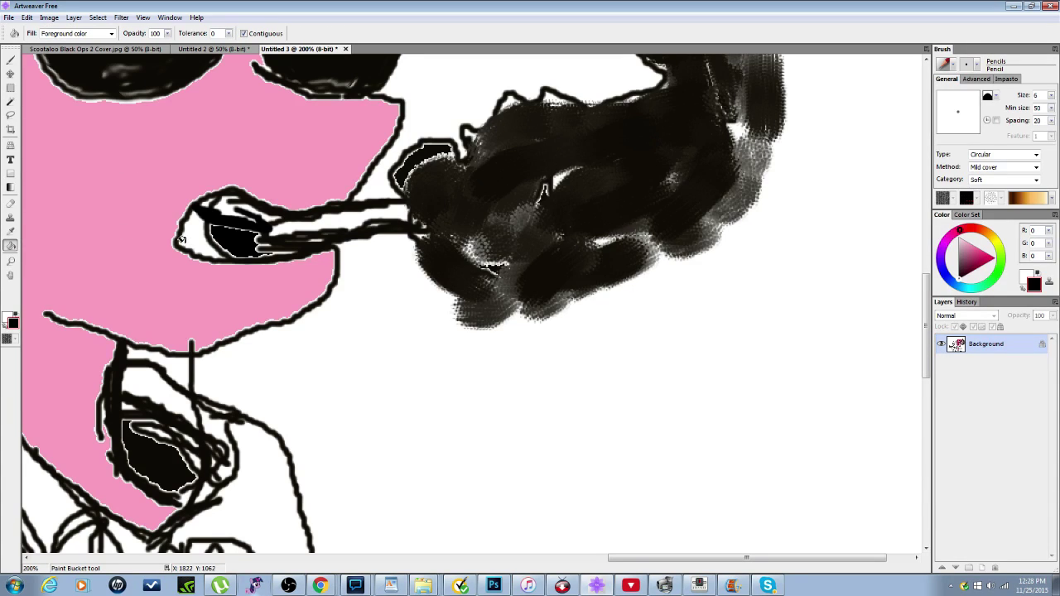
Step: Erase the black fill and curved line inside the smoking pony's mouth, then return to the Brush tool
click(10, 203)
mouse_move(203, 228)
mouse_down()
mouse_move(245, 242)
mouse_move(222, 253)
mouse_move(207, 225)
mouse_move(176, 243)
mouse_up()
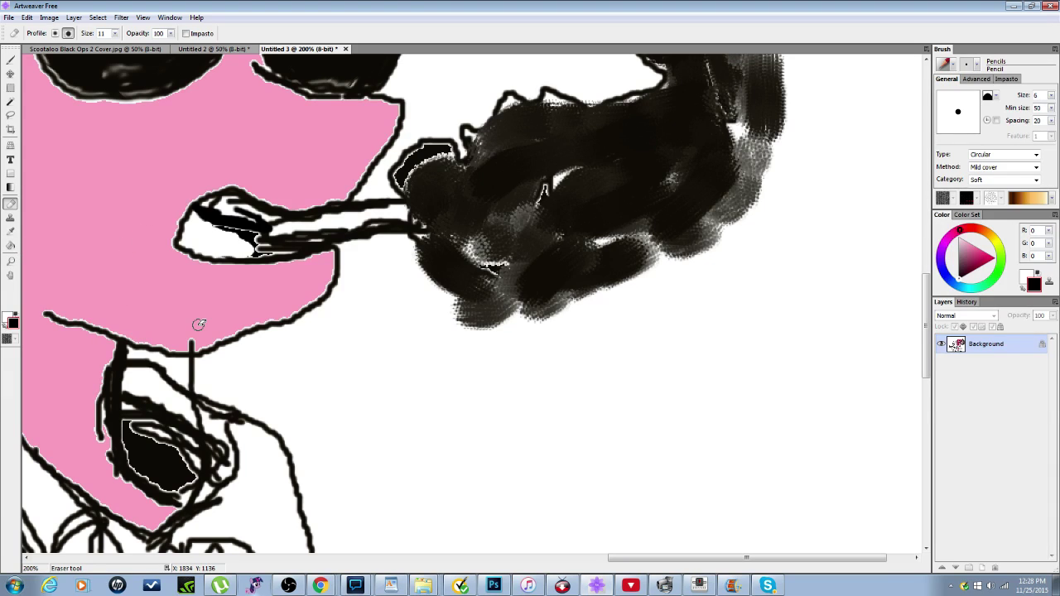
click(10, 60)
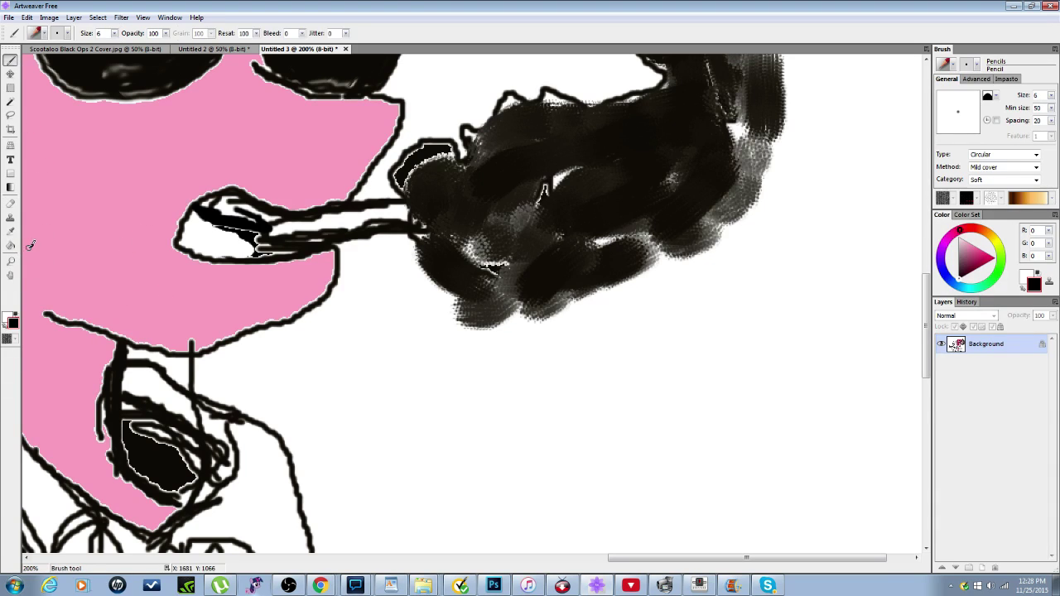
Step: Fill the inside of the smoking pony's mouth with black using the Paint Bucket
click(11, 245)
click(215, 244)
key(ctrl+minus)
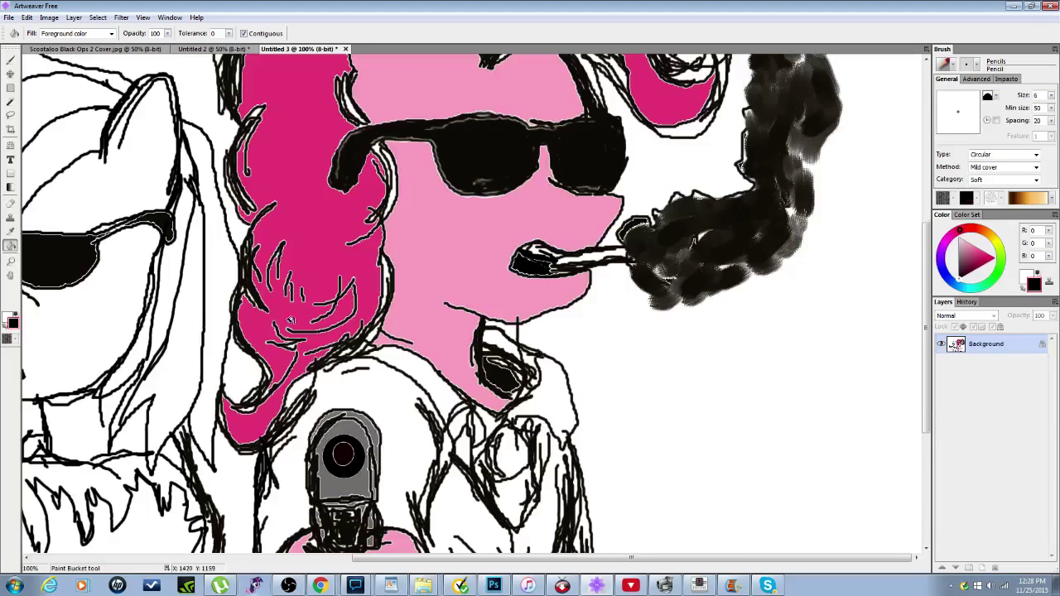
key(ctrl+minus)
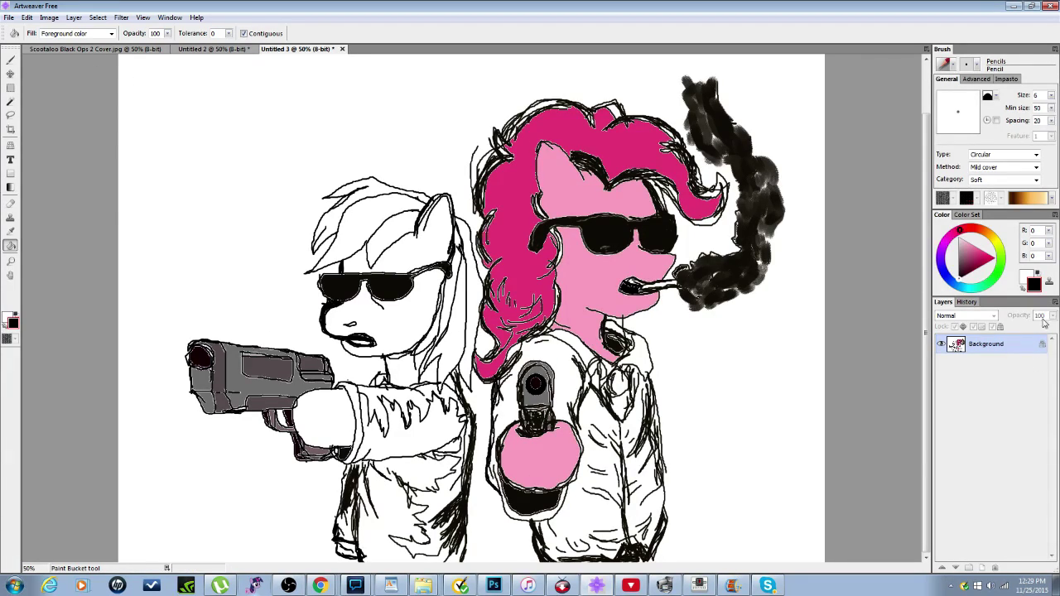
Step: Choose blue (RGB 26, 179, 221) and fill the uncolored pony's face, forehead and ear with it
click(969, 288)
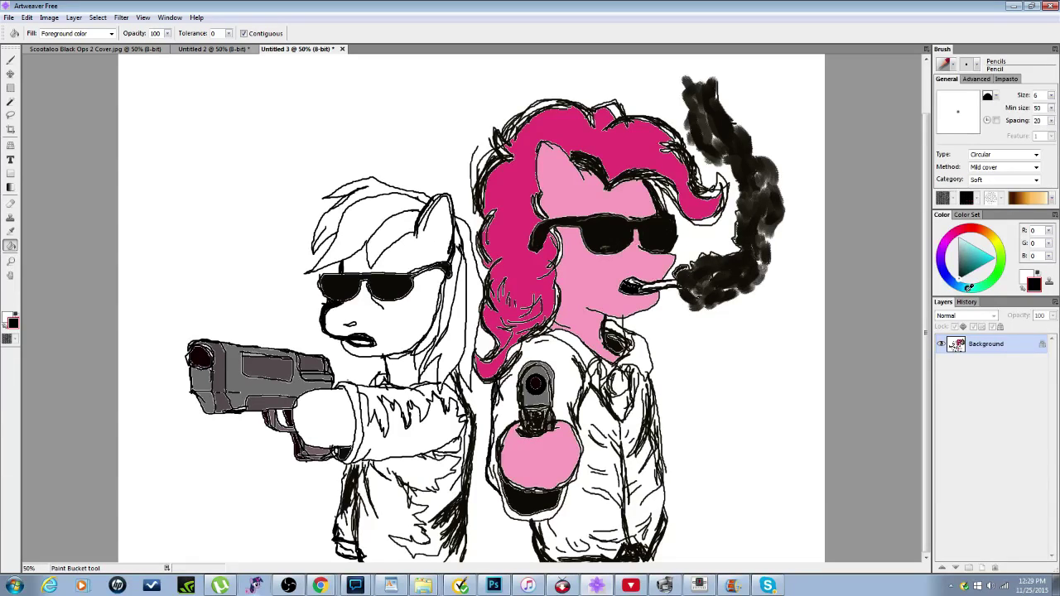
click(979, 248)
mouse_move(979, 247)
mouse_down()
mouse_move(966, 283)
mouse_move(991, 255)
mouse_up()
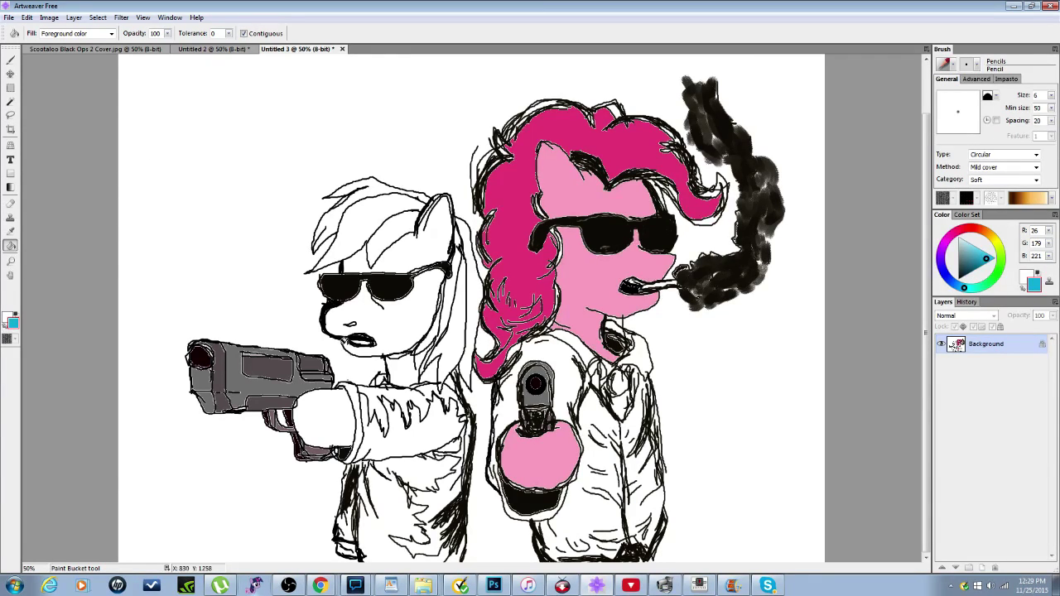
scroll(377, 304, up, 2)
click(687, 353)
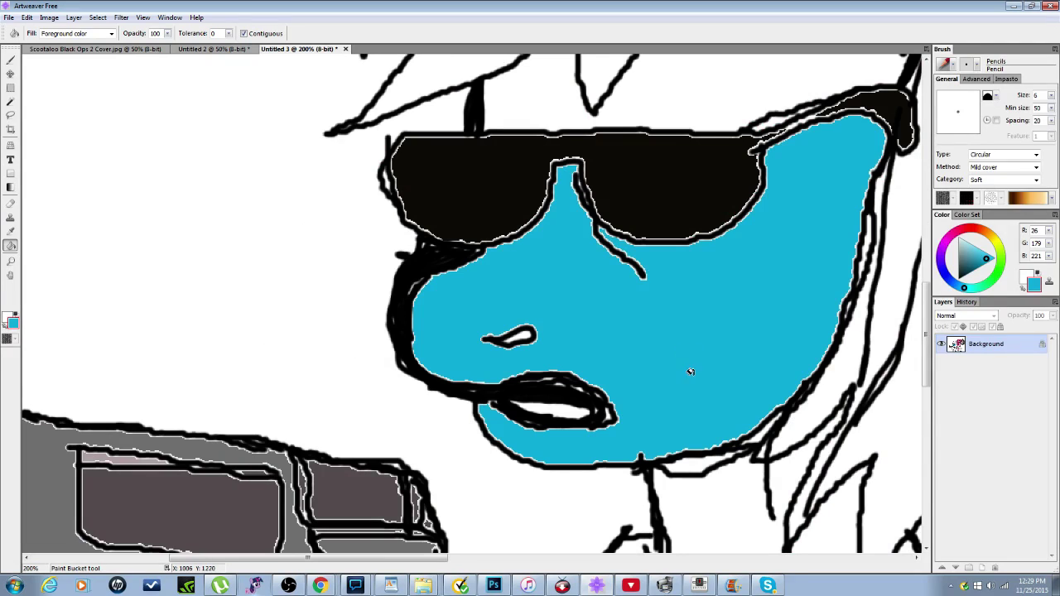
scroll(691, 372, down, 1)
click(494, 150)
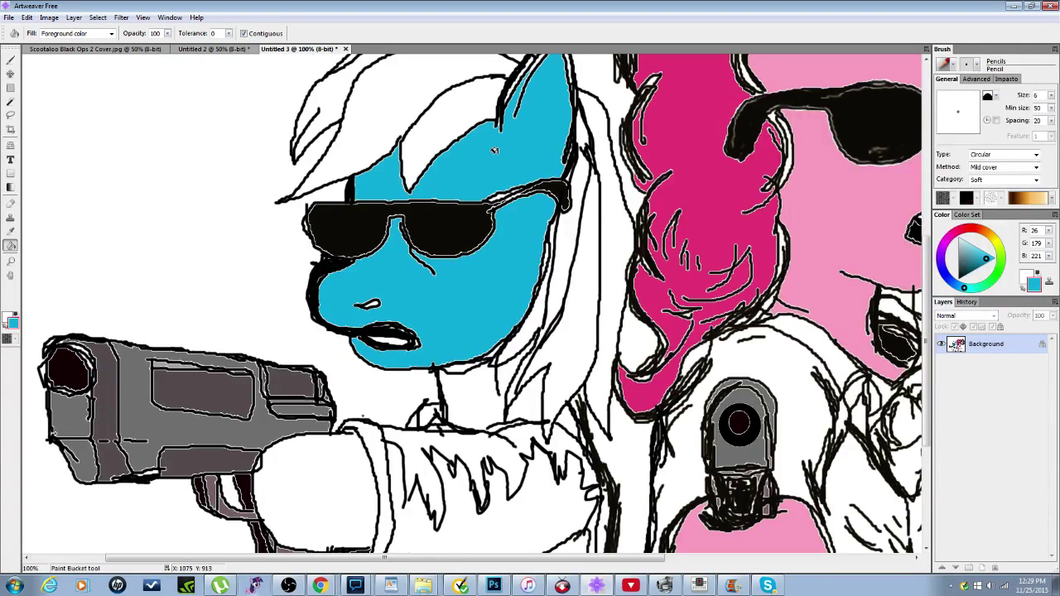
Step: Fill the neck sections, the gun-holding hoof and the lowered hoof of the blue-faced pony with the same blue
click(477, 401)
click(521, 401)
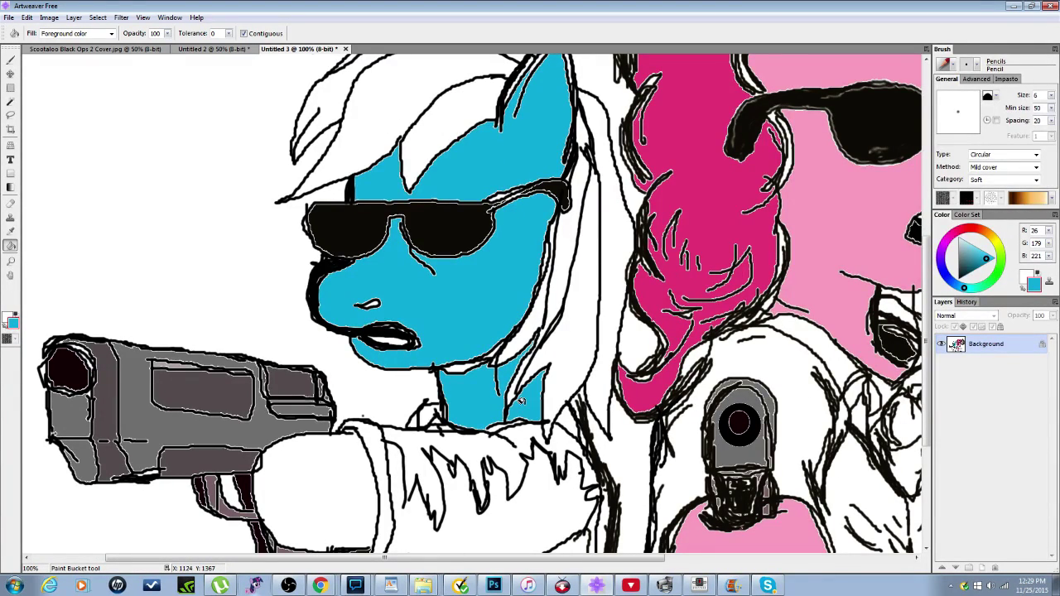
click(561, 411)
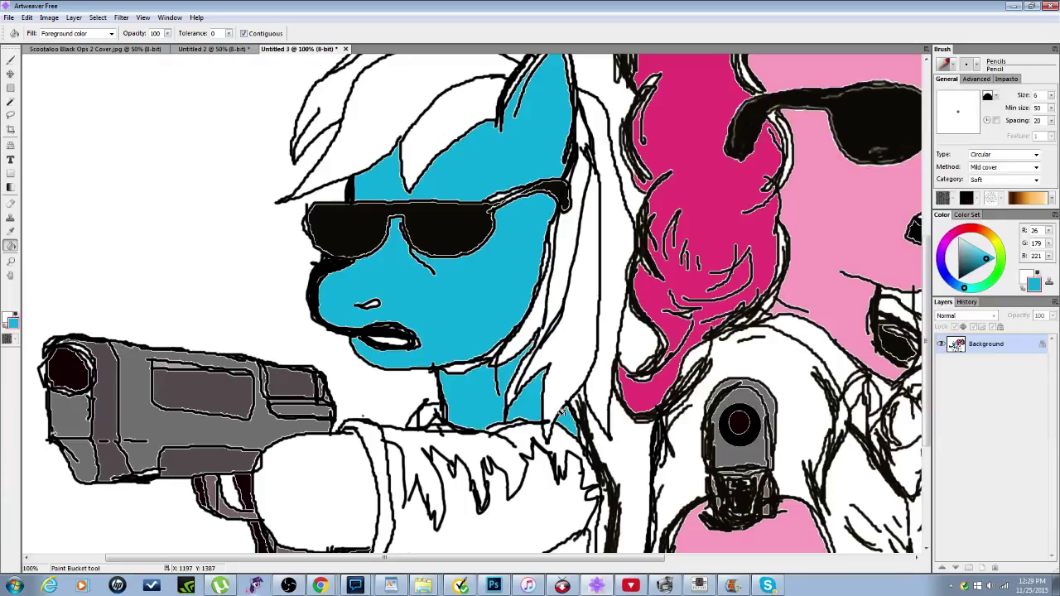
click(461, 366)
click(348, 485)
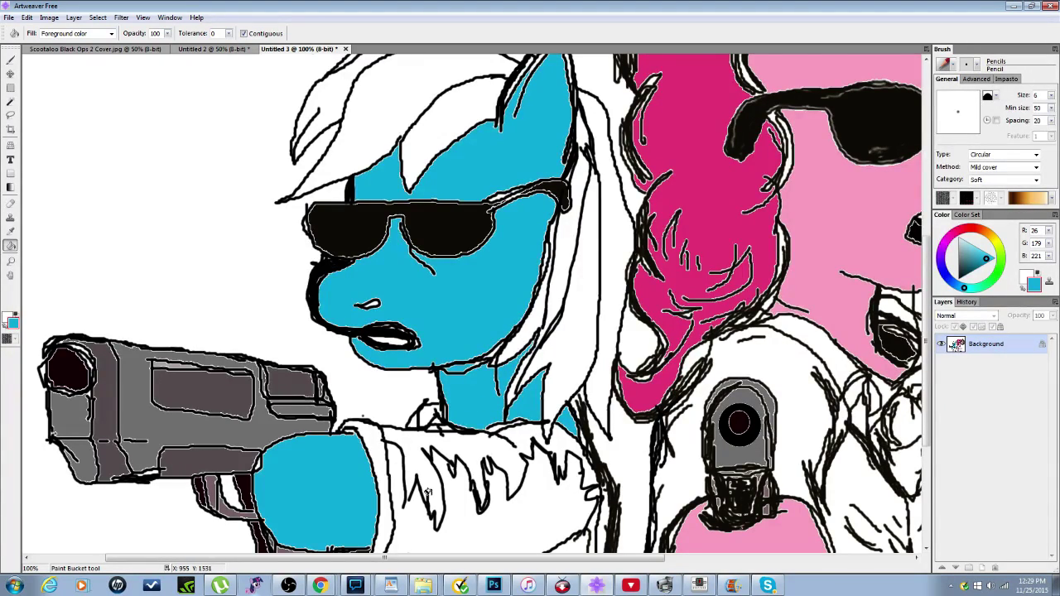
scroll(490, 457, up, 3)
scroll(497, 450, down, 3)
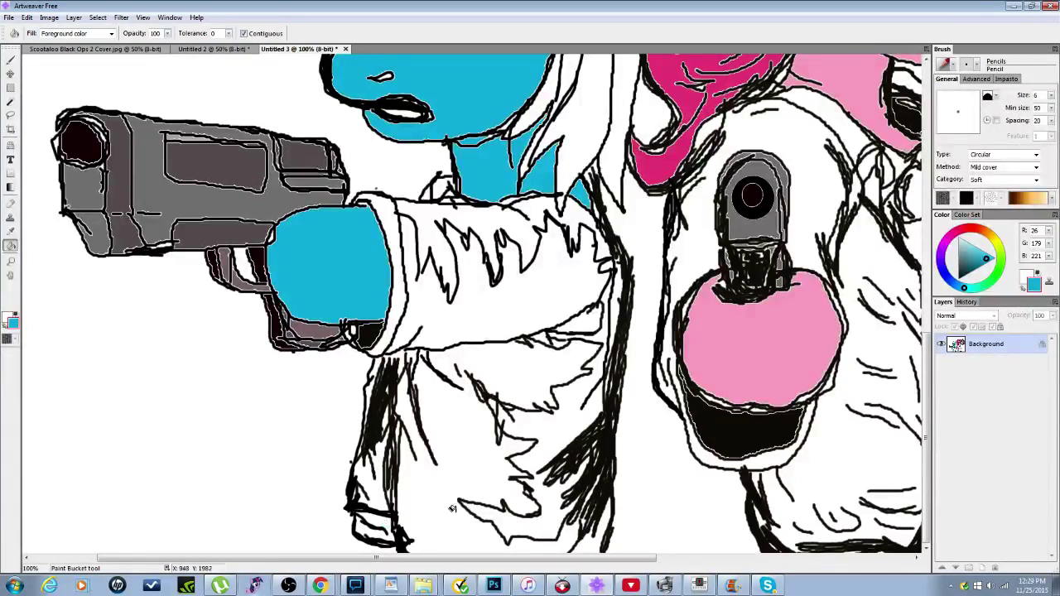
scroll(453, 509, down, 2)
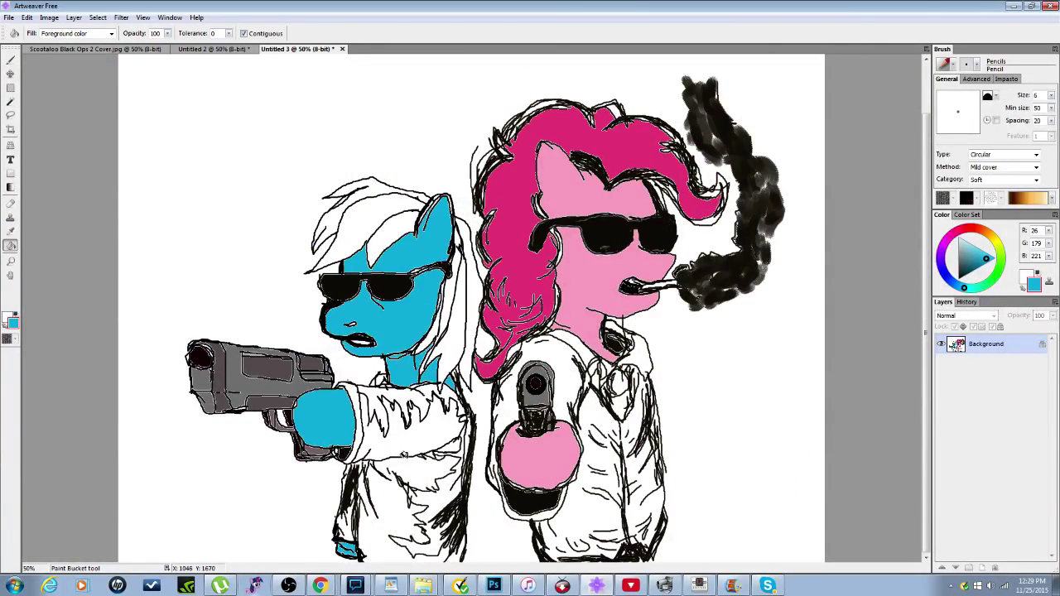
Step: Fill the blue pony's raised sleeve, jacket front and lowered sleeve with light gray (RGB 146, 163, 168)
drag(973, 246, 965, 249)
click(428, 427)
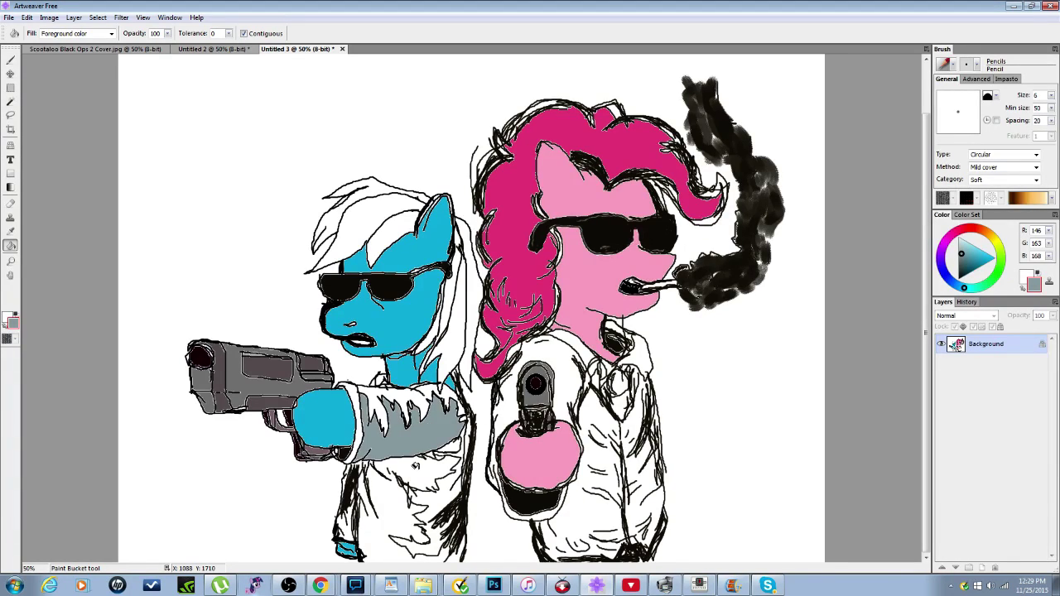
click(388, 521)
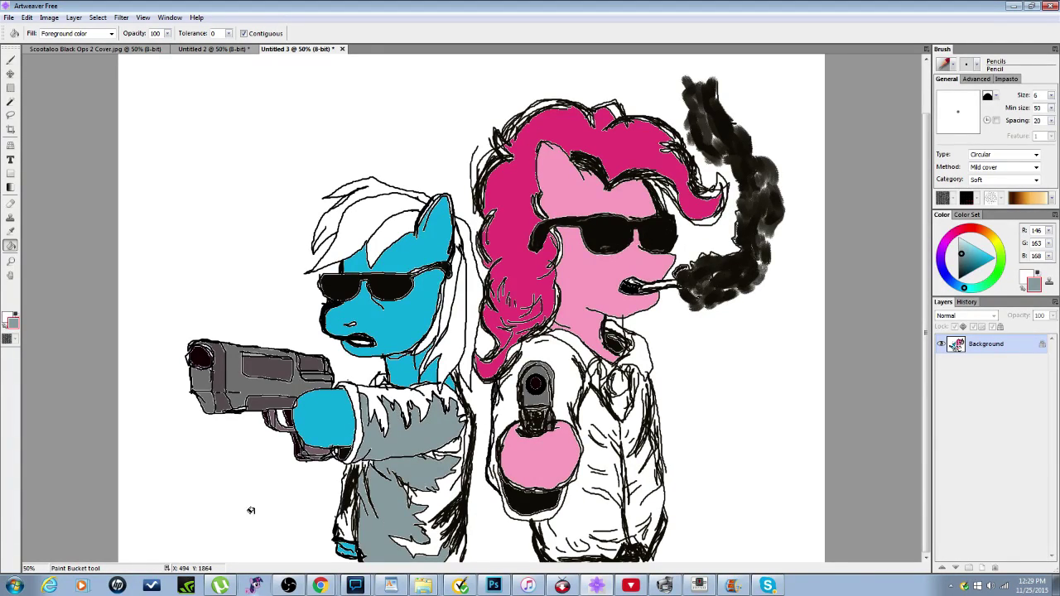
click(368, 560)
Step: Fill the shaded upper sleeve, cuff, collar and side folds of the blue pony's jacket with darker gray (RGB 111, 121, 124)
drag(976, 256, 963, 258)
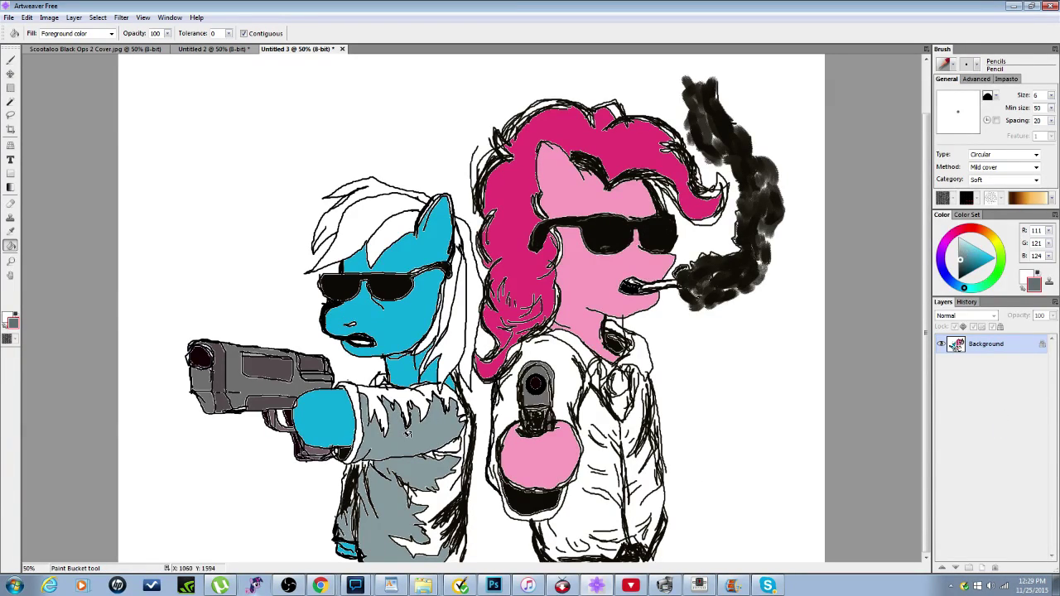
click(392, 394)
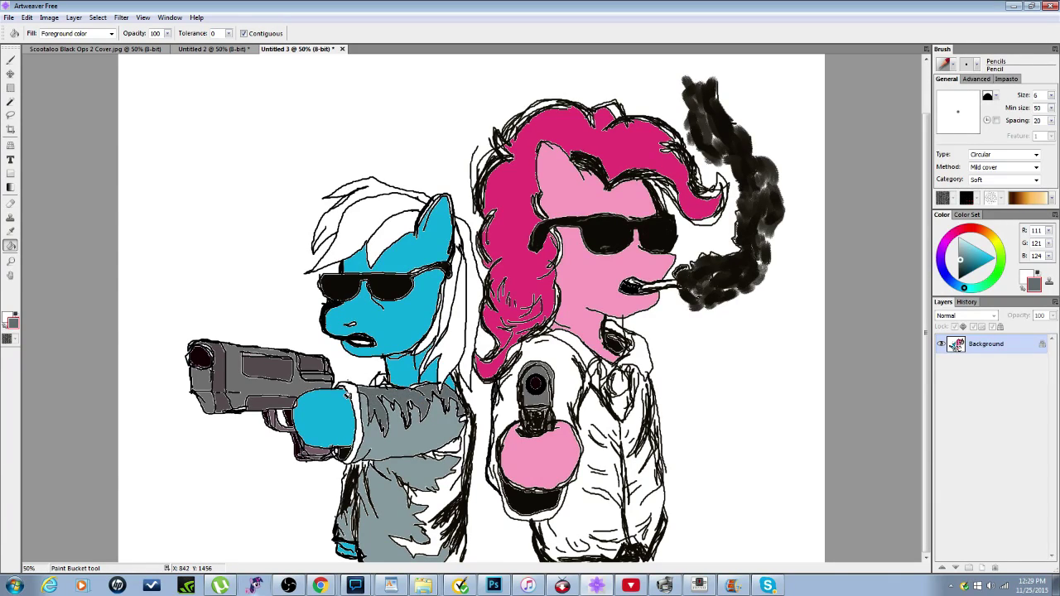
click(350, 395)
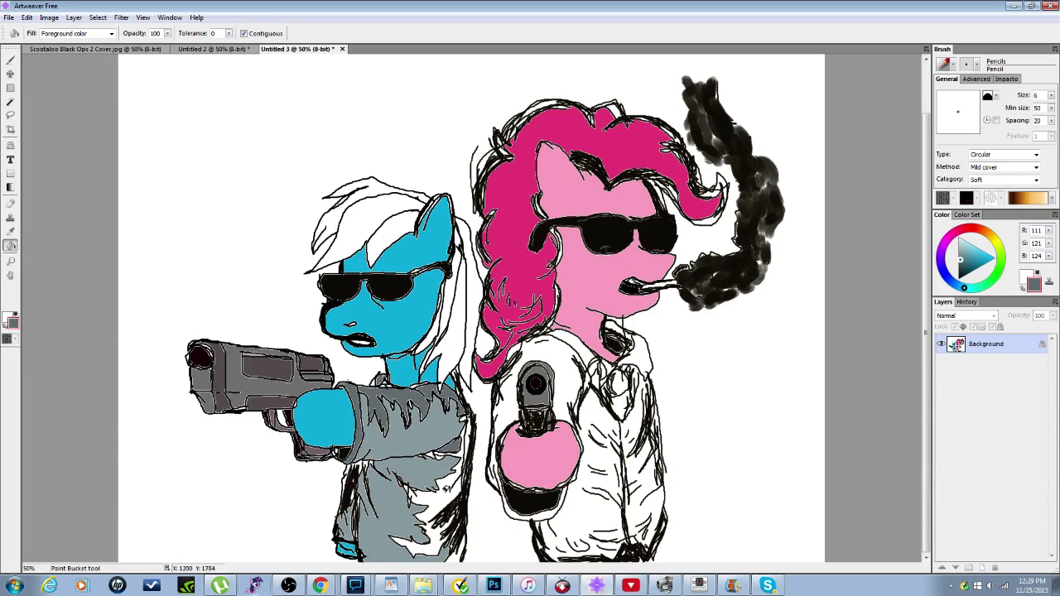
click(445, 485)
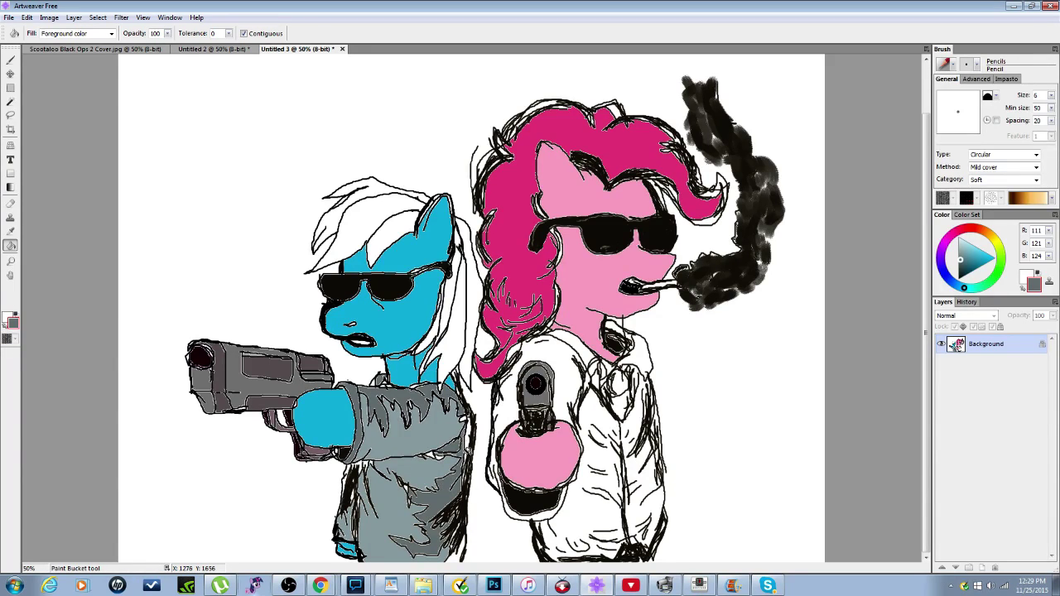
scroll(471, 427, up, 1)
click(457, 285)
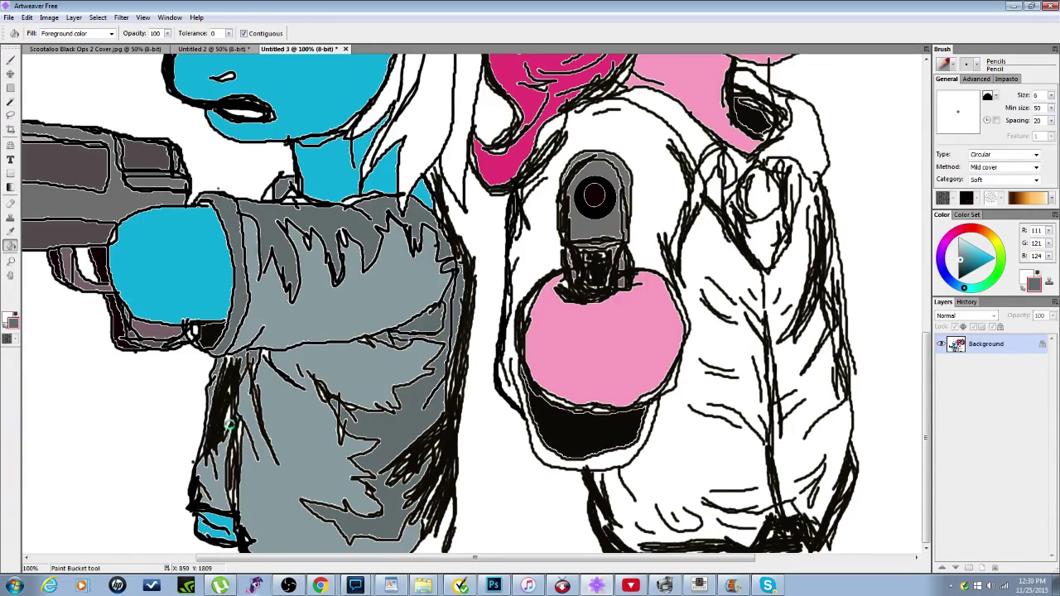
click(434, 543)
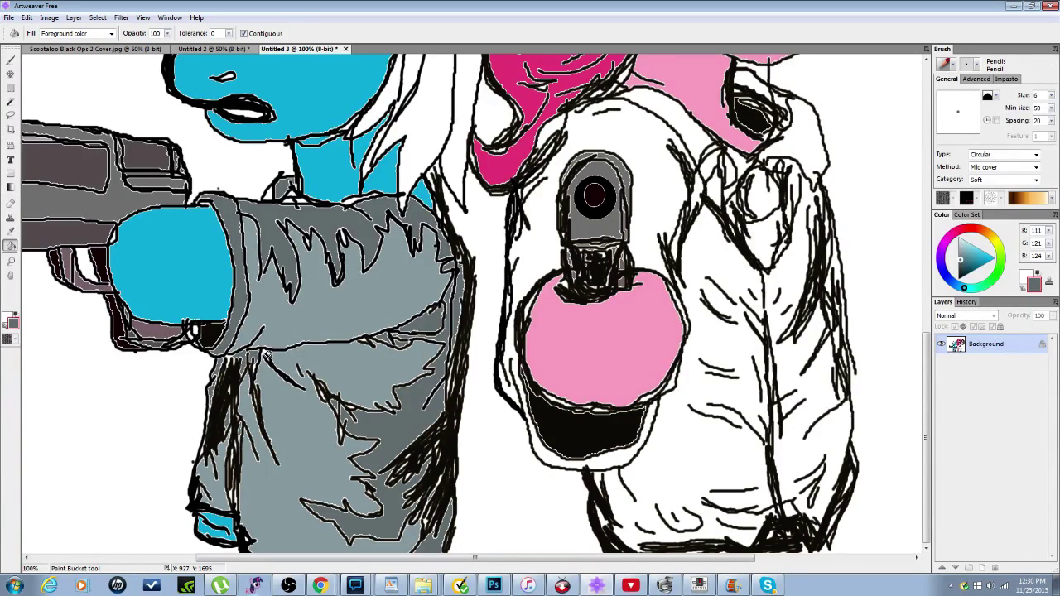
Step: Fill the large middle streak of the blue pony's front mane with red (RGB 234, 15, 0)
scroll(263, 351, down, 2)
scroll(503, 430, up, 1)
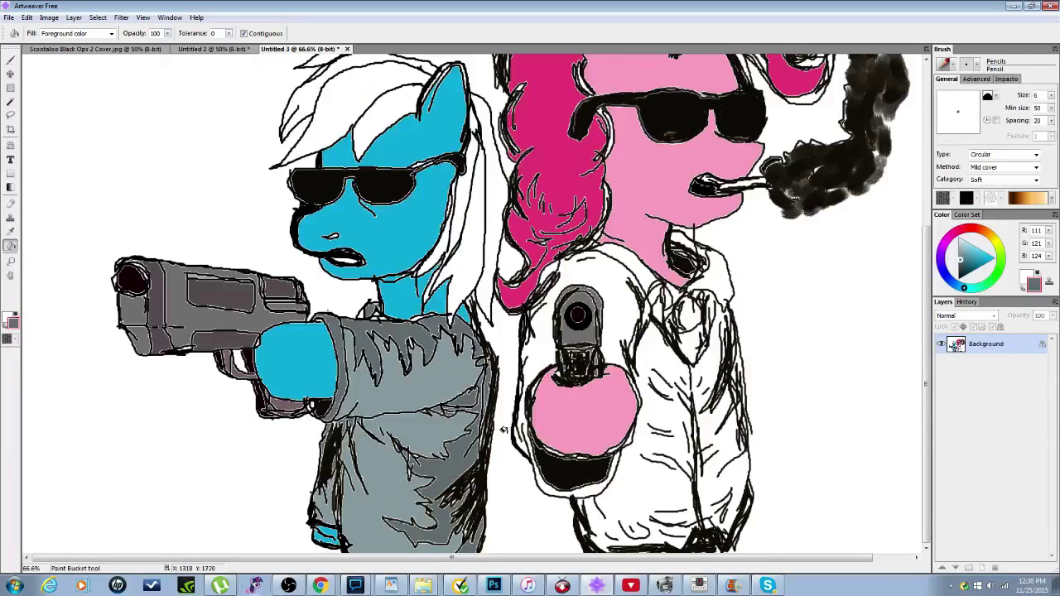
scroll(441, 418, up, 2)
scroll(481, 464, down, 2)
key(ctrl+minus)
key(ctrl+minus)
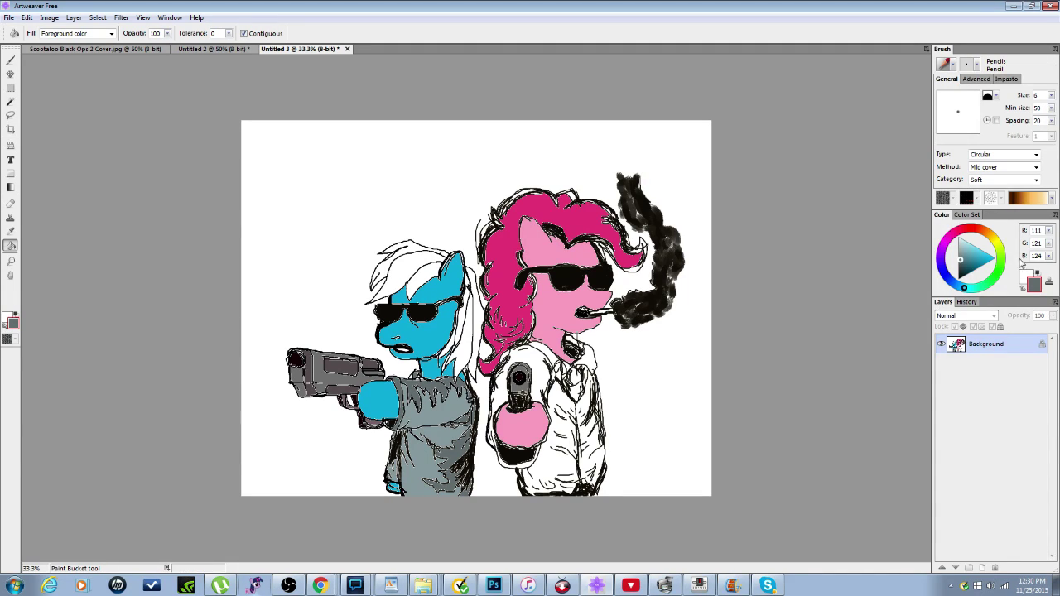
drag(987, 225, 978, 217)
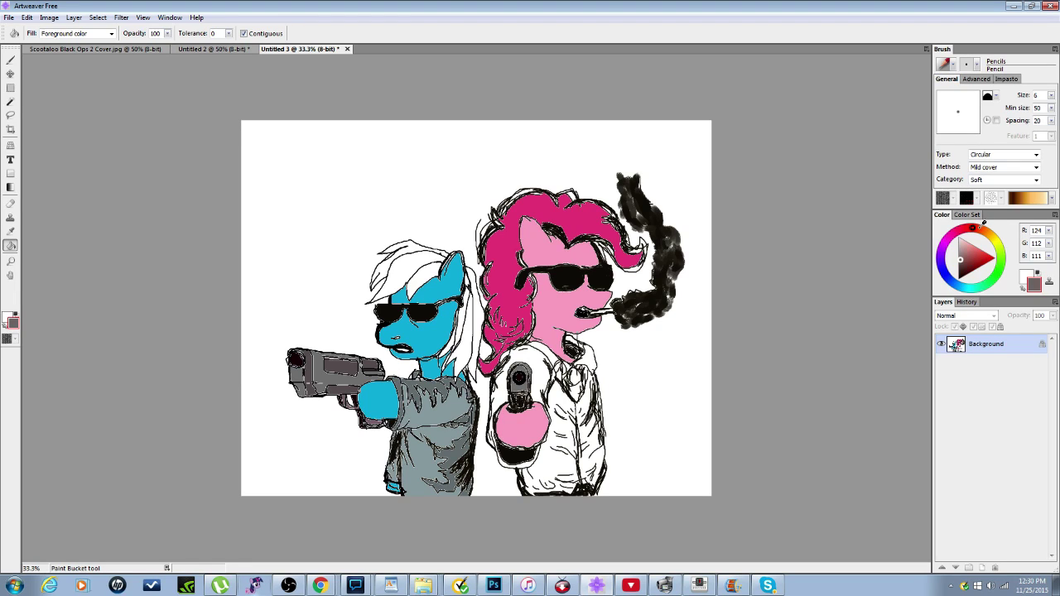
drag(963, 256, 994, 259)
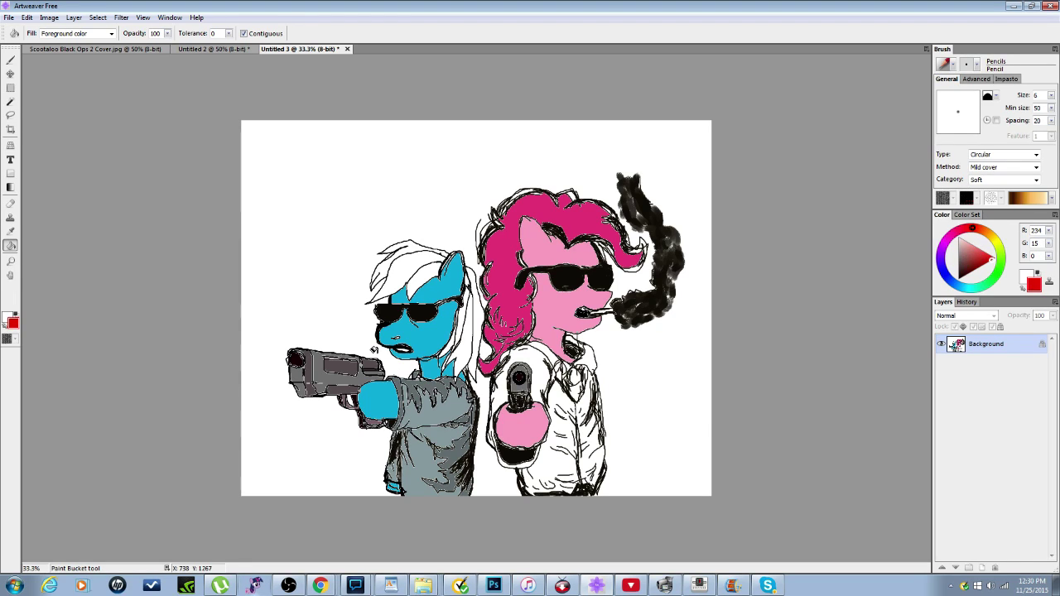
click(404, 269)
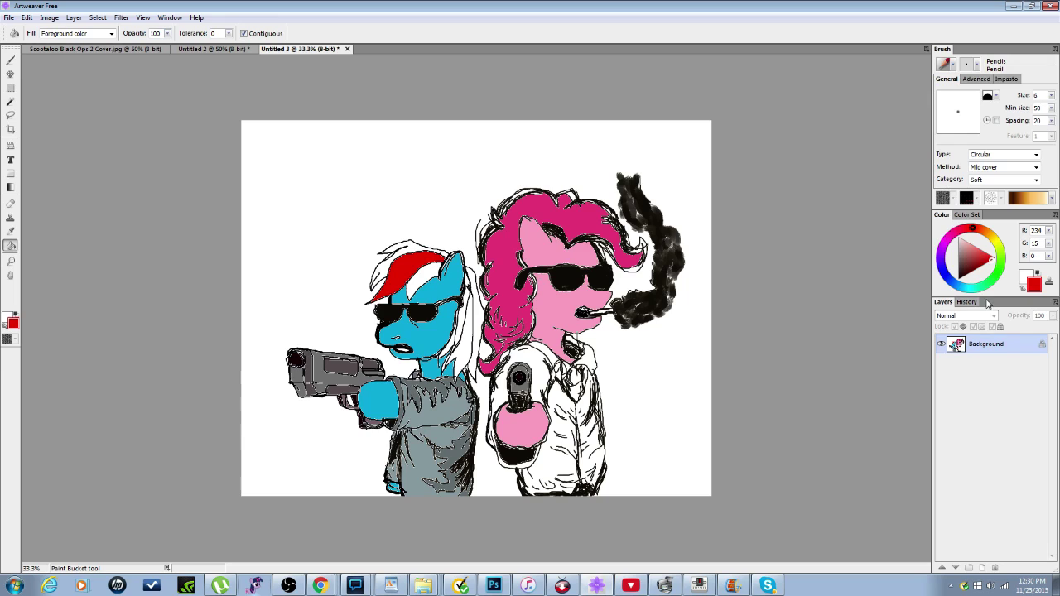
Step: Fill the front mane's outer streak with yellow (RGB 218, 234, 0) and its inner streak with green (RGB 0, 234, 89)
click(999, 245)
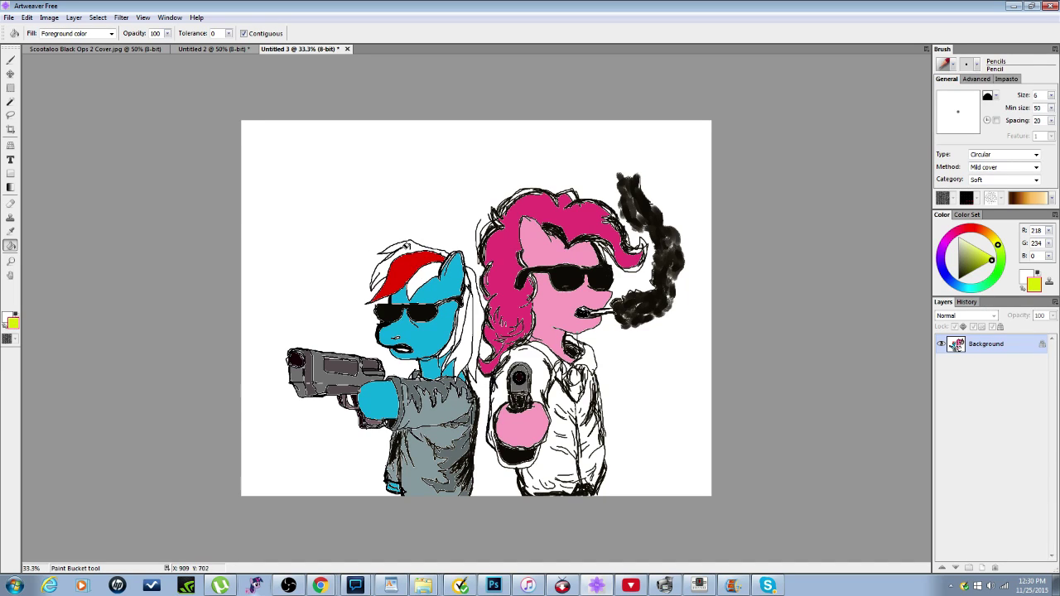
click(407, 247)
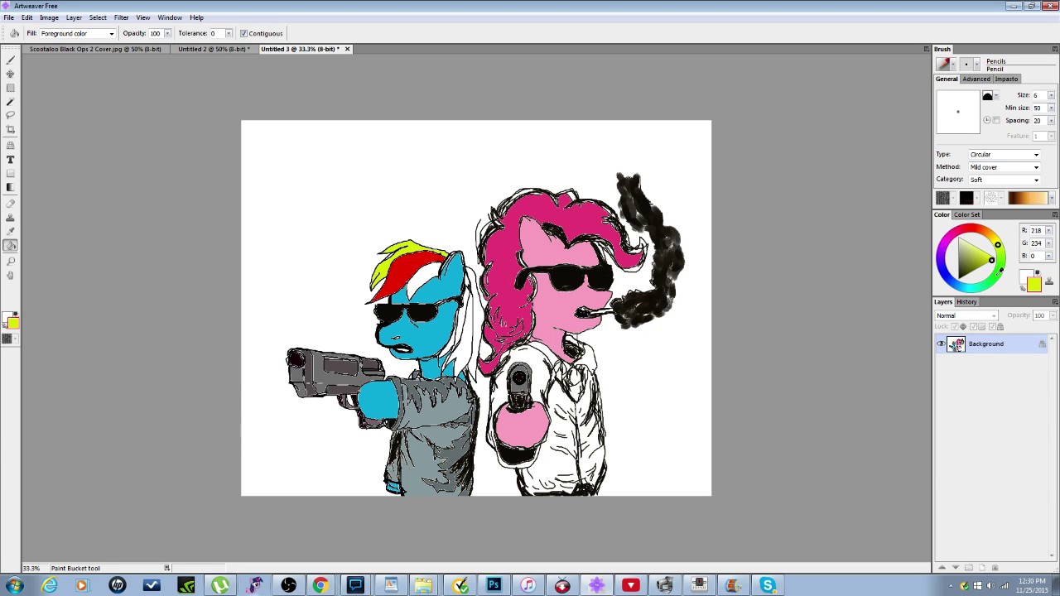
drag(996, 278, 991, 283)
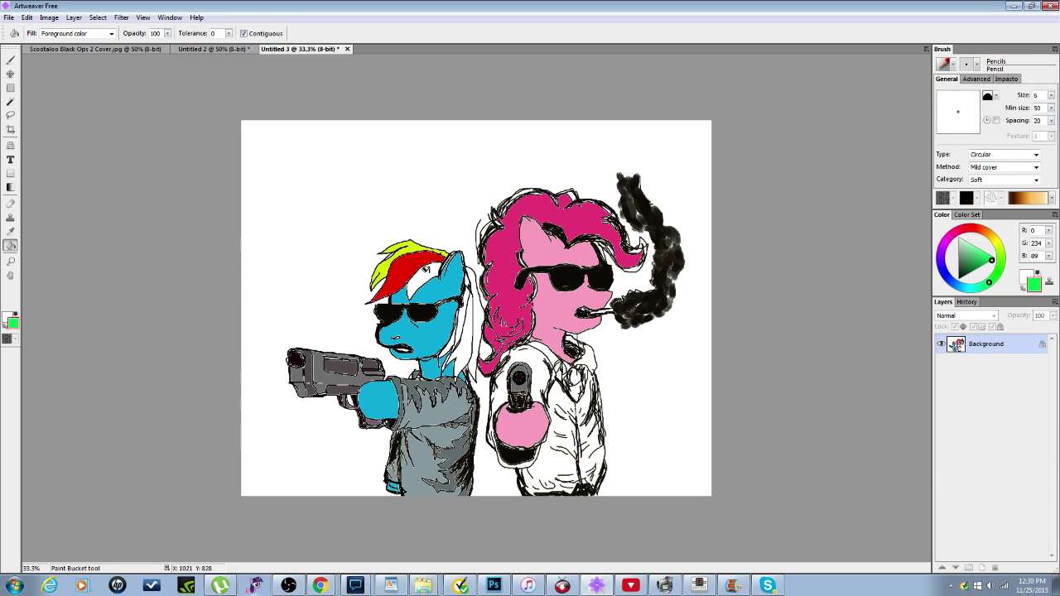
scroll(485, 323, up, 1)
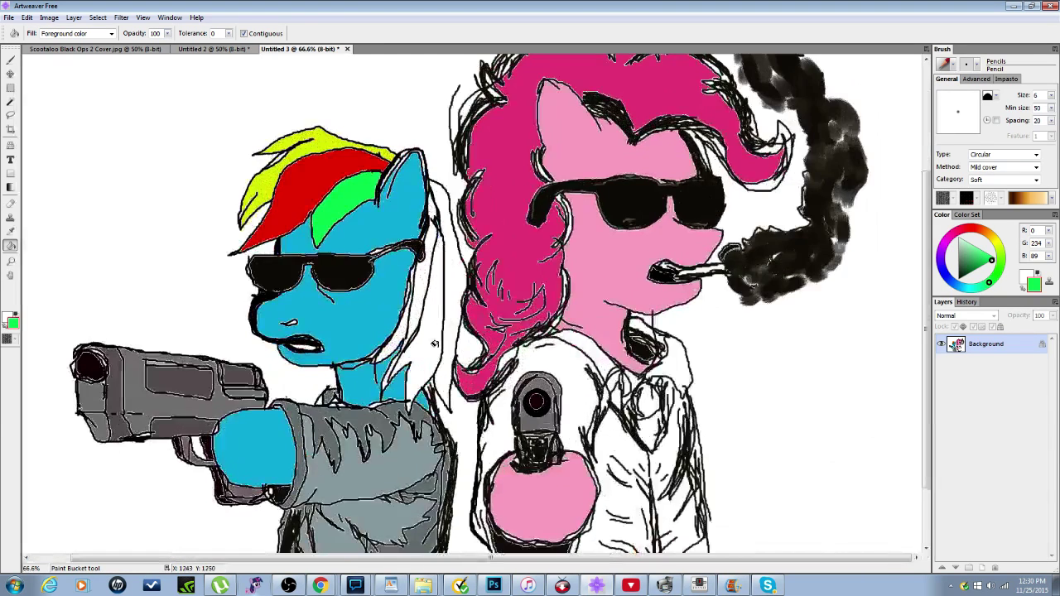
Step: Fill the back mane's strip beside the cheek with green and the adjoining strip with yellow (RGB 230, 234, 0)
click(400, 324)
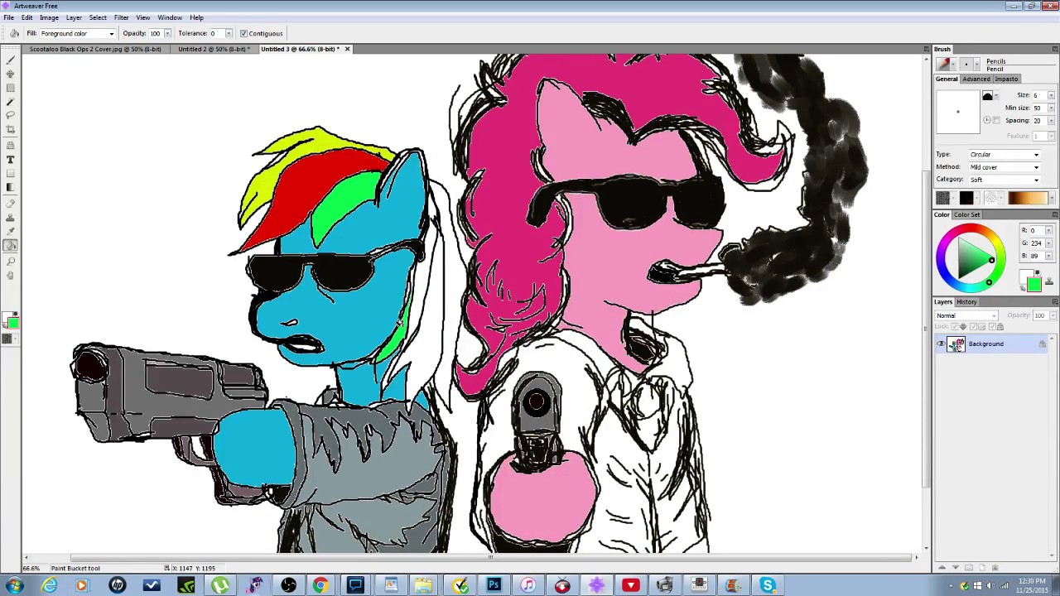
click(414, 277)
click(1000, 240)
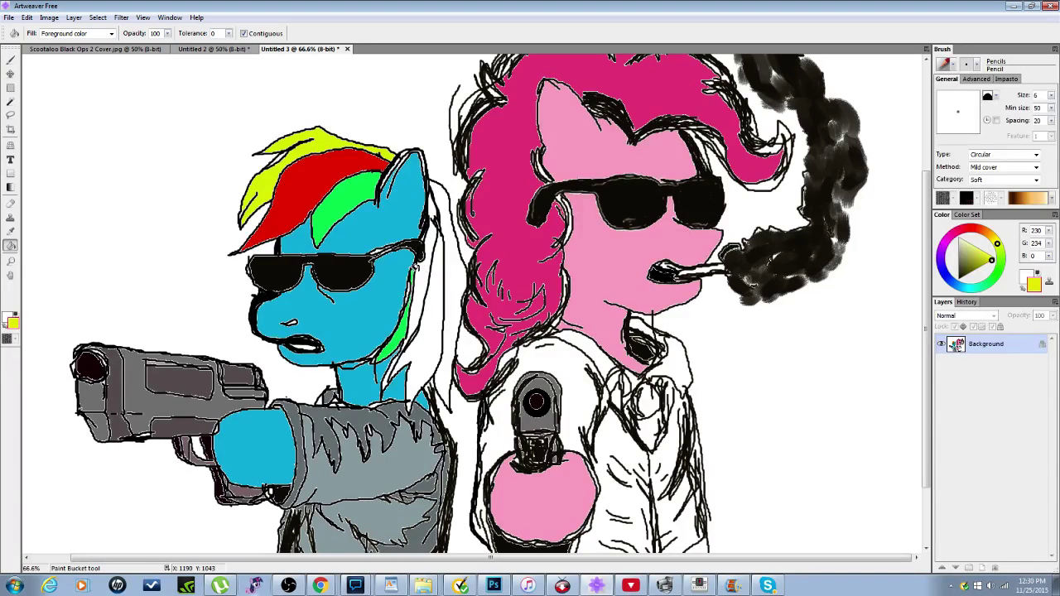
click(417, 269)
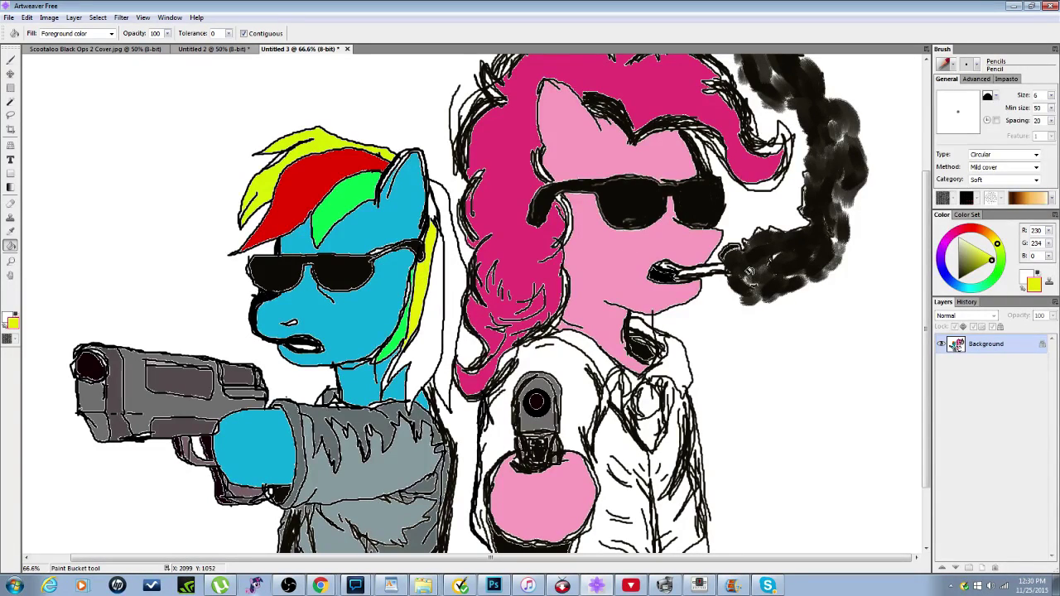
Step: Fill the back mane's wide strip with red (RGB 234, 39, 0) and its outermost strip with purple (RGB 152, 0, 234)
click(983, 220)
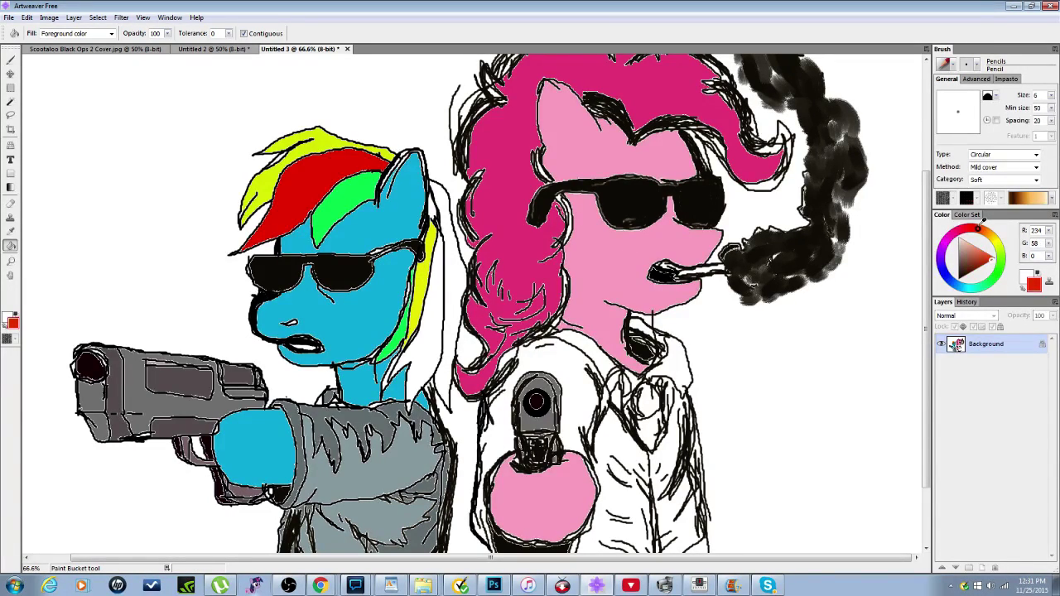
click(983, 219)
click(426, 333)
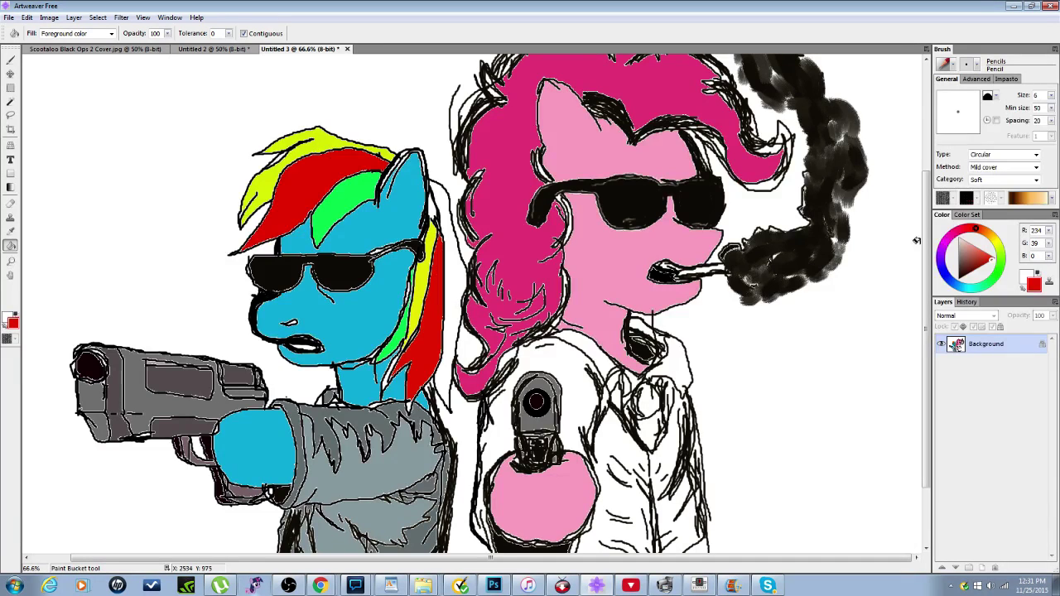
click(946, 249)
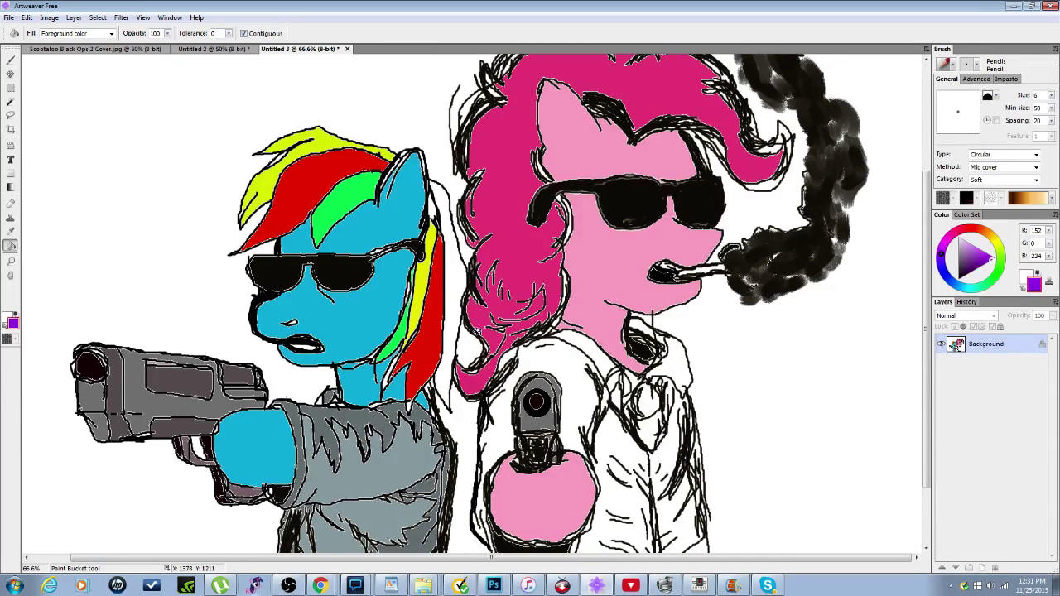
click(441, 363)
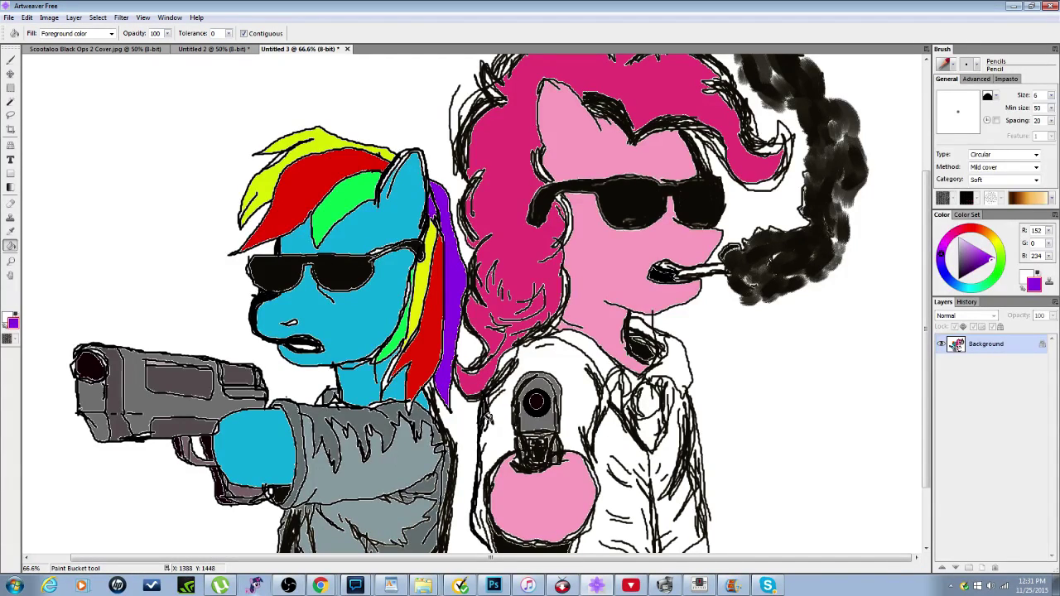
Step: Add a black two-line Tahoma caption above the blue pony reading "Describe what Pinkamena" and "Diane Pie LOOKS LIKE!"
key(ctrl+minus)
key(ctrl+minus)
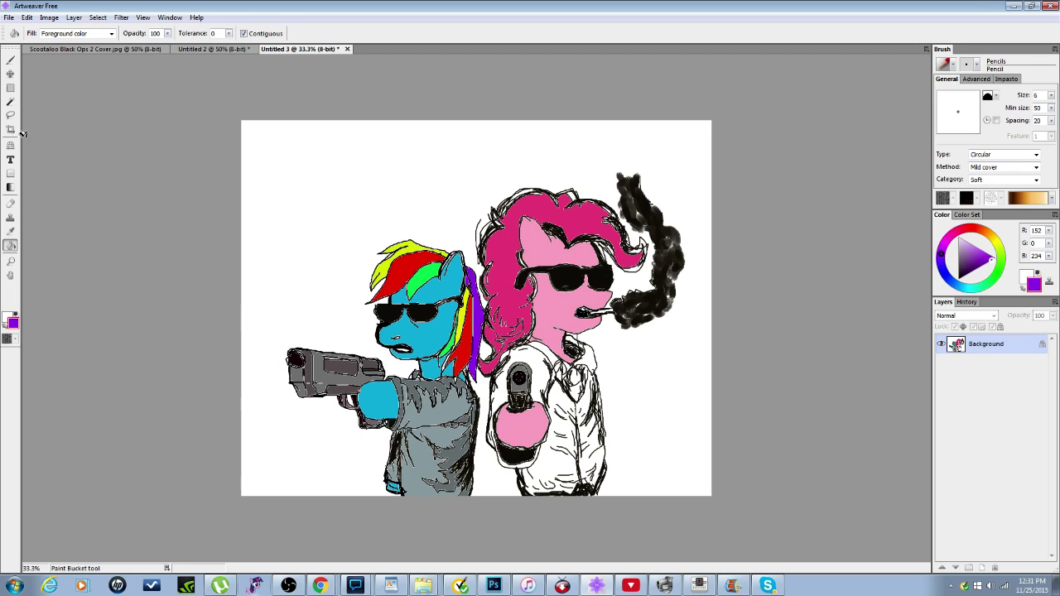
click(11, 60)
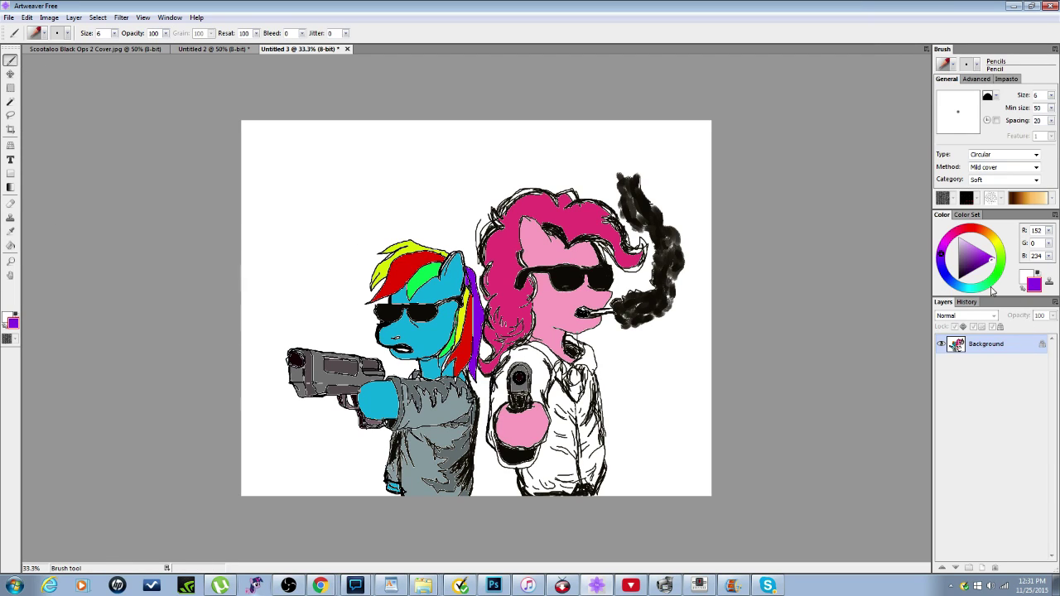
click(961, 278)
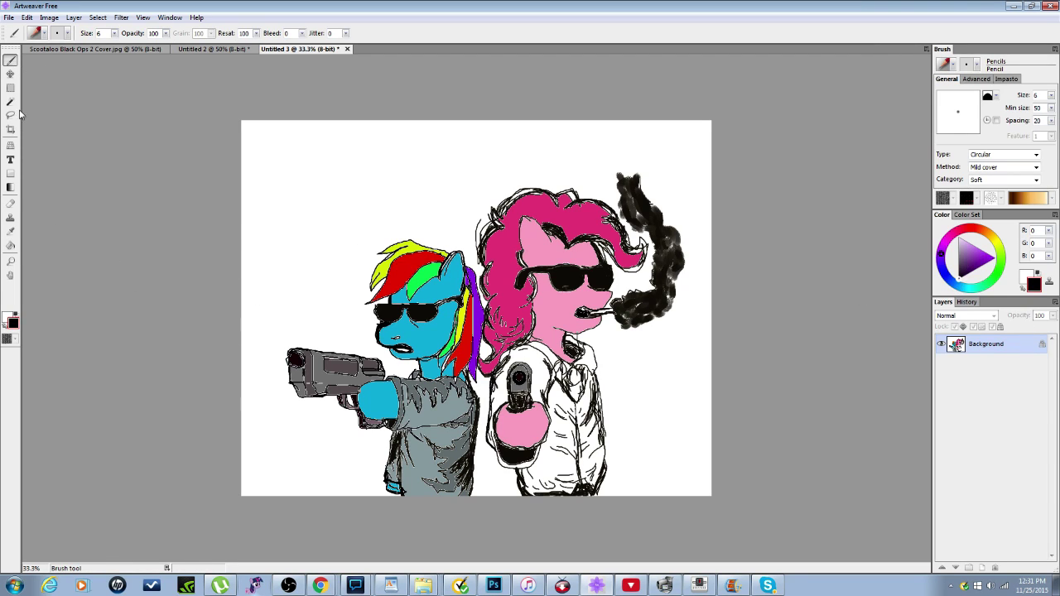
click(10, 159)
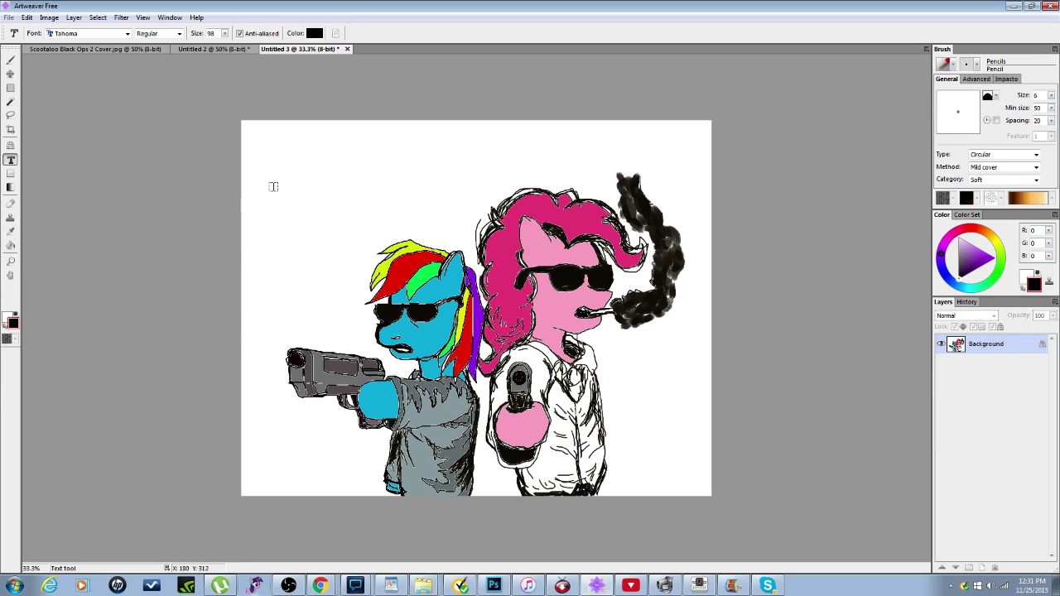
click(312, 245)
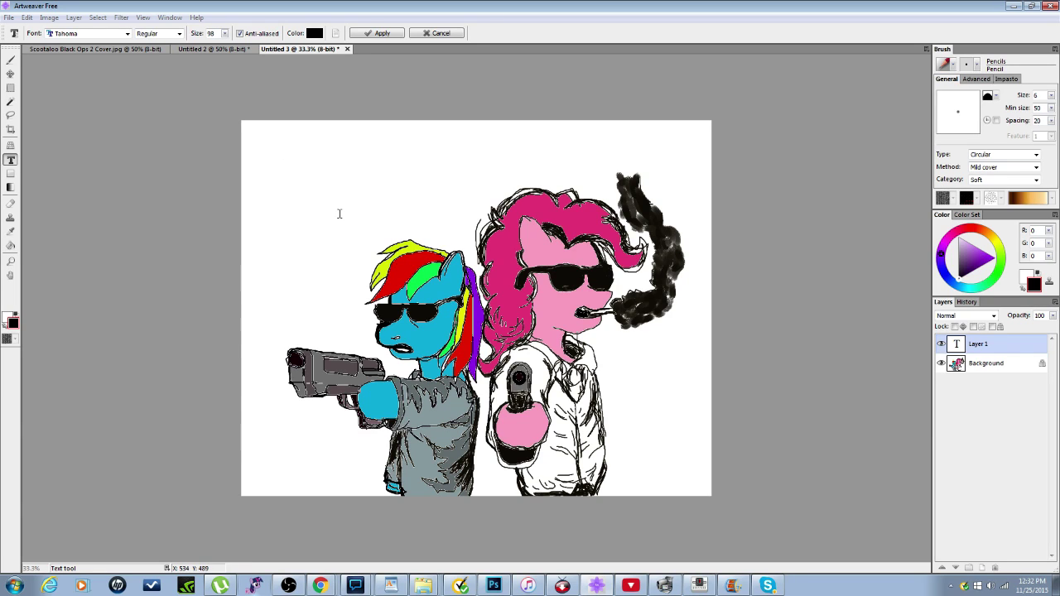
text(Describe what Pi)
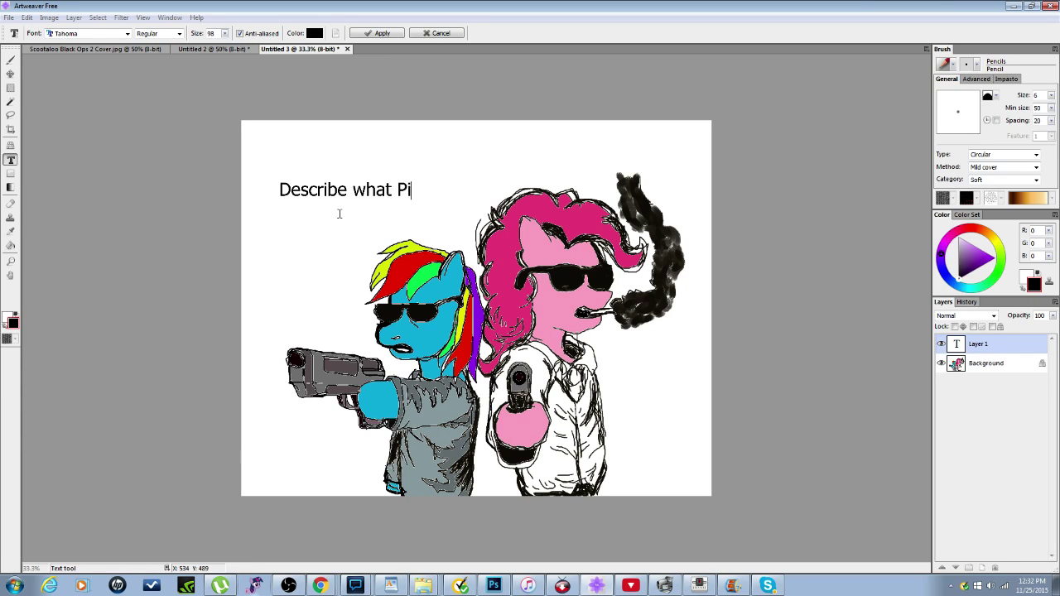
text(nkamena)
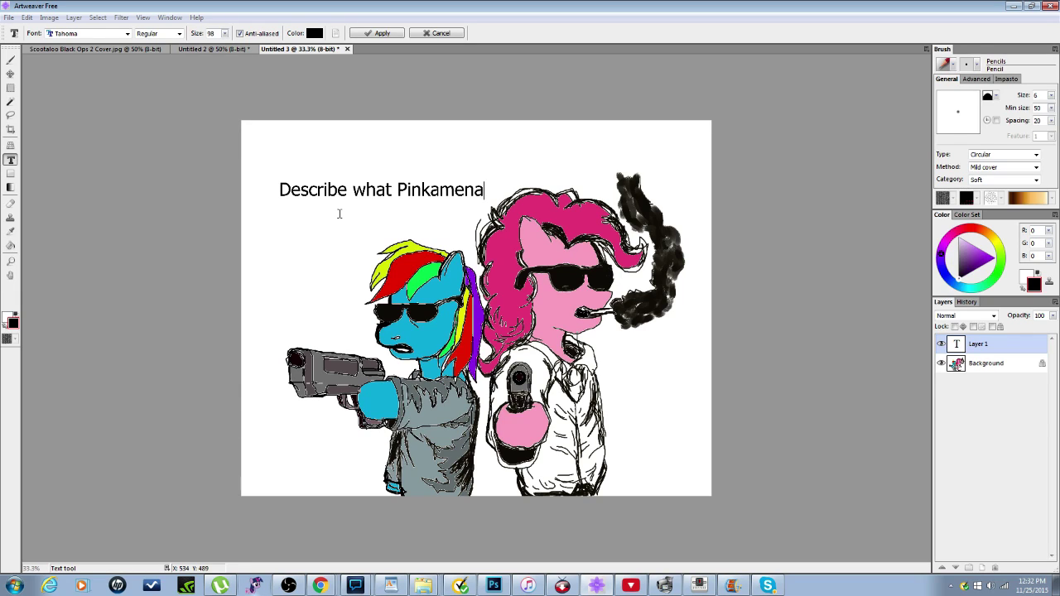
key(Return)
text(Diane Pie LOOKS LIKE?)
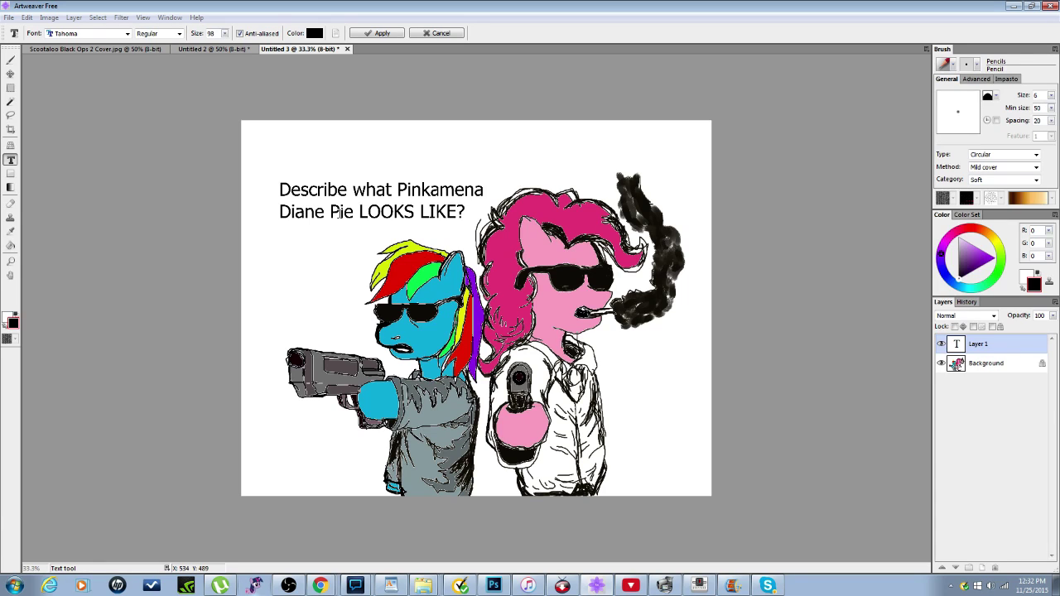
key(BackSpace)
text(!)
click(375, 33)
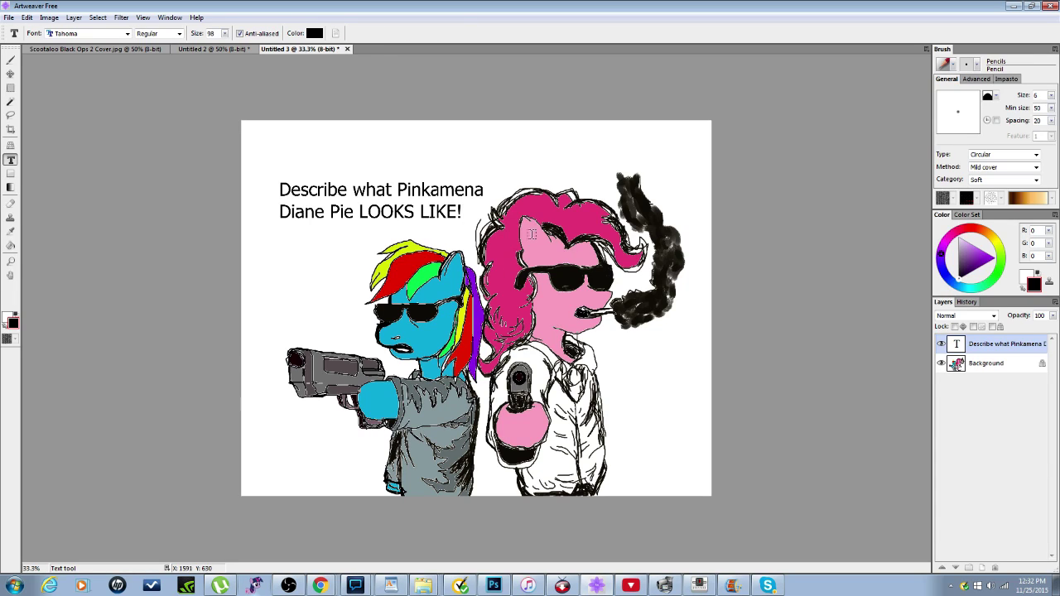
Step: Reopen the caption for editing, set its style to Bold Italic and change its text color to red
click(466, 212)
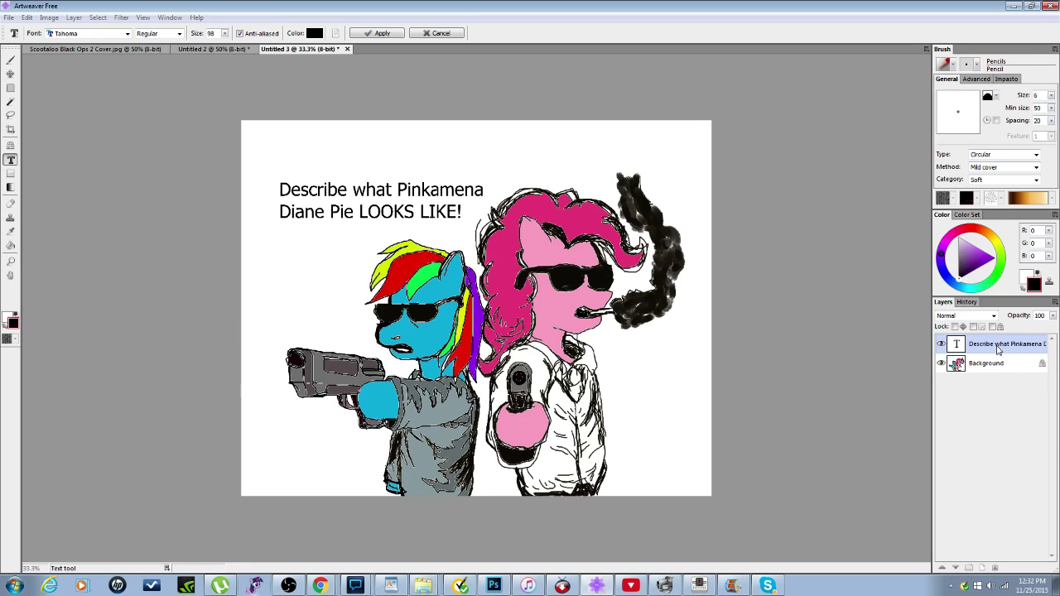
right_click(373, 213)
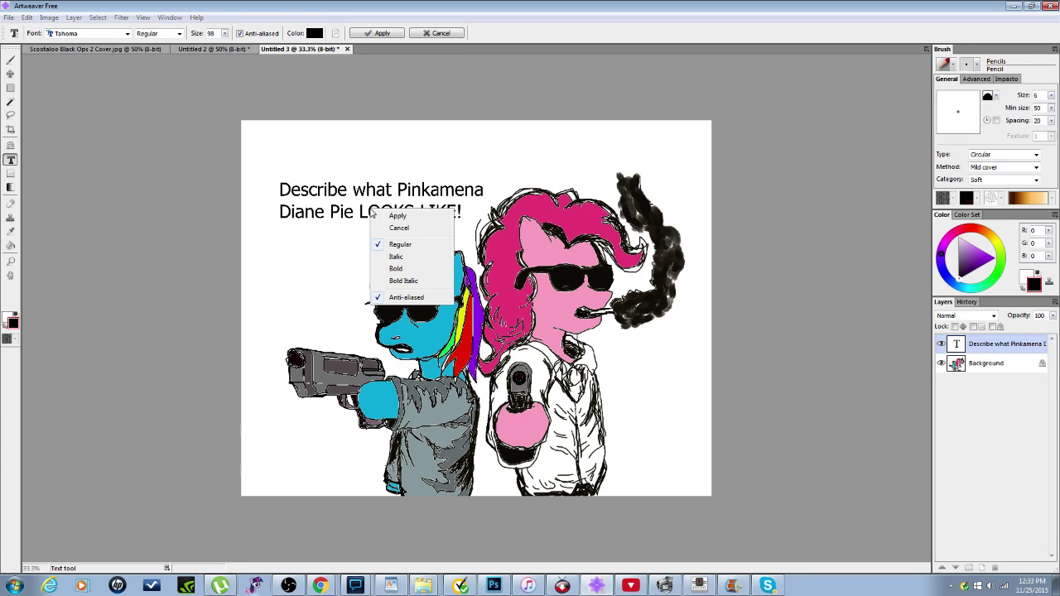
click(414, 281)
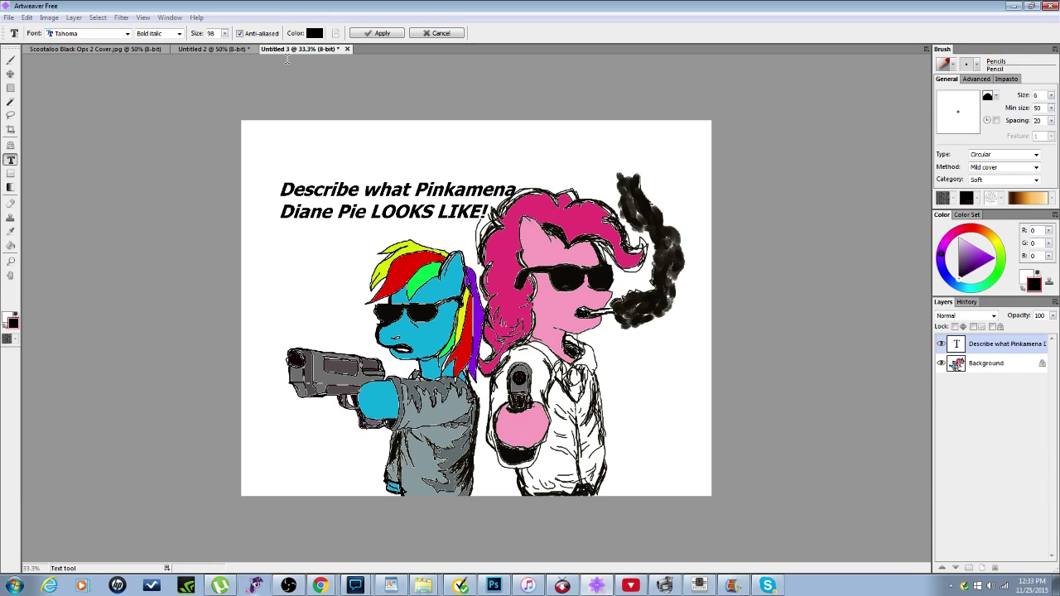
click(313, 33)
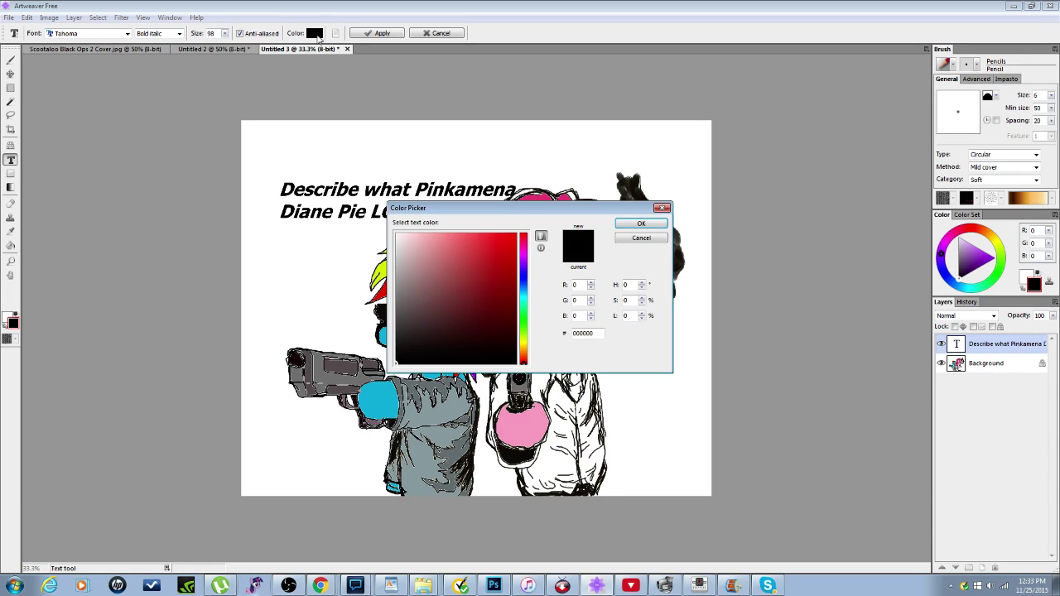
click(485, 244)
click(641, 224)
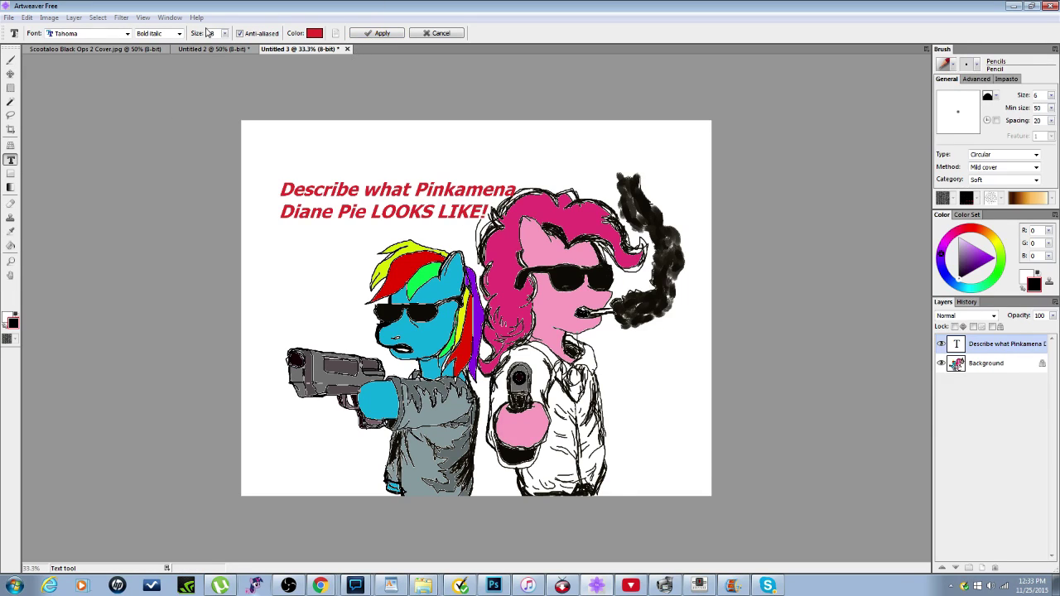
Step: Try the Symbol, NSimSun, Mongolian Baiti and Nyala fonts on the red caption
click(127, 34)
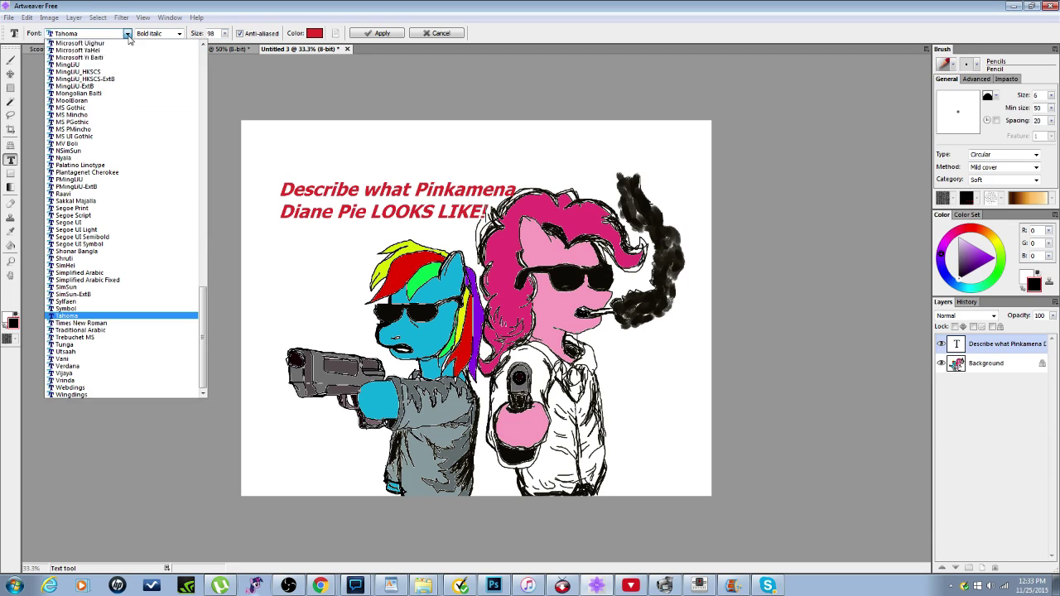
click(88, 308)
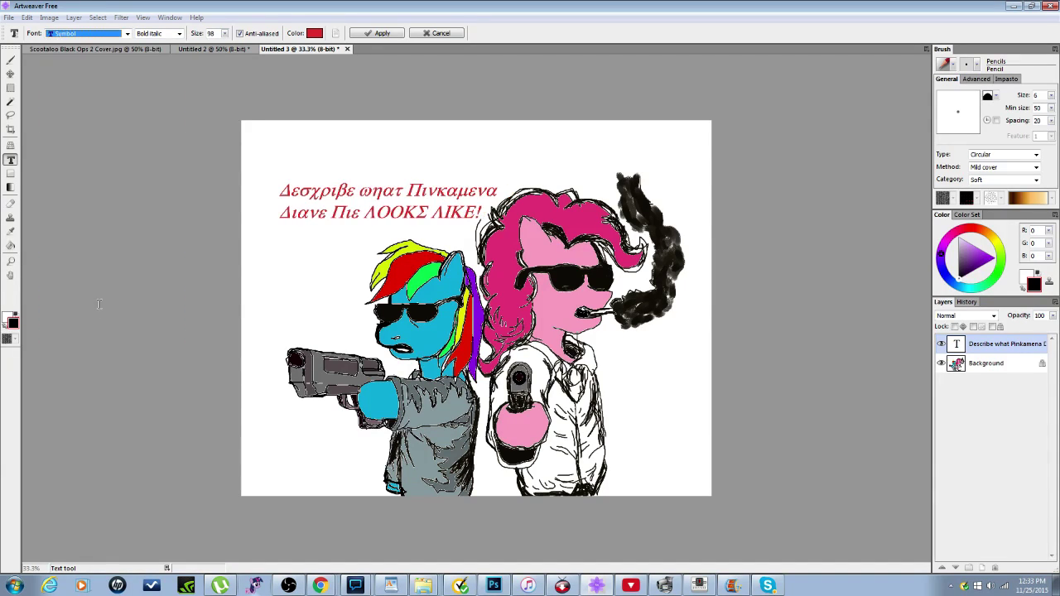
click(119, 33)
click(133, 155)
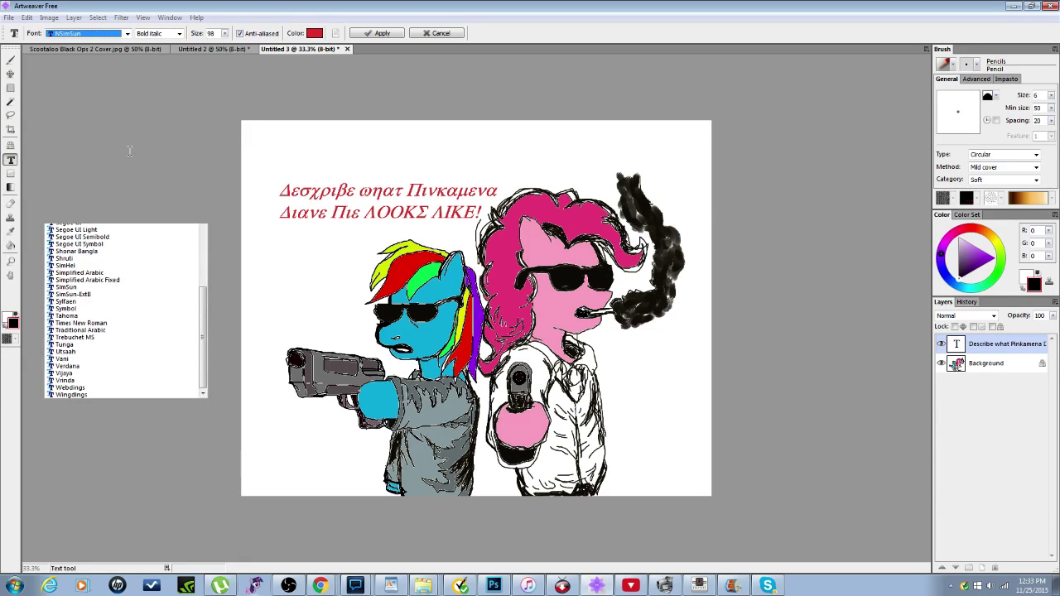
click(127, 34)
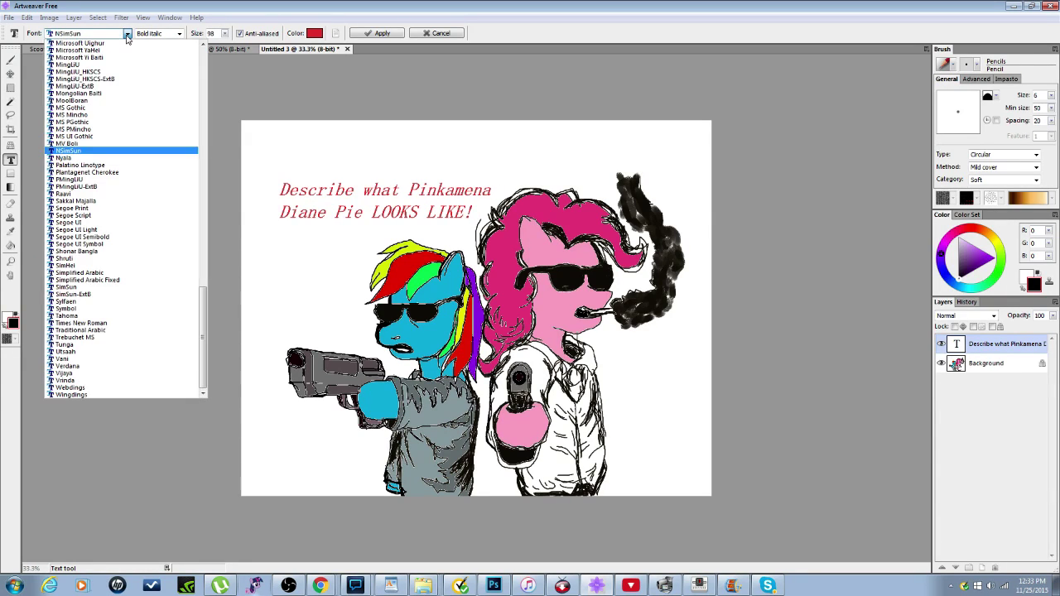
click(115, 93)
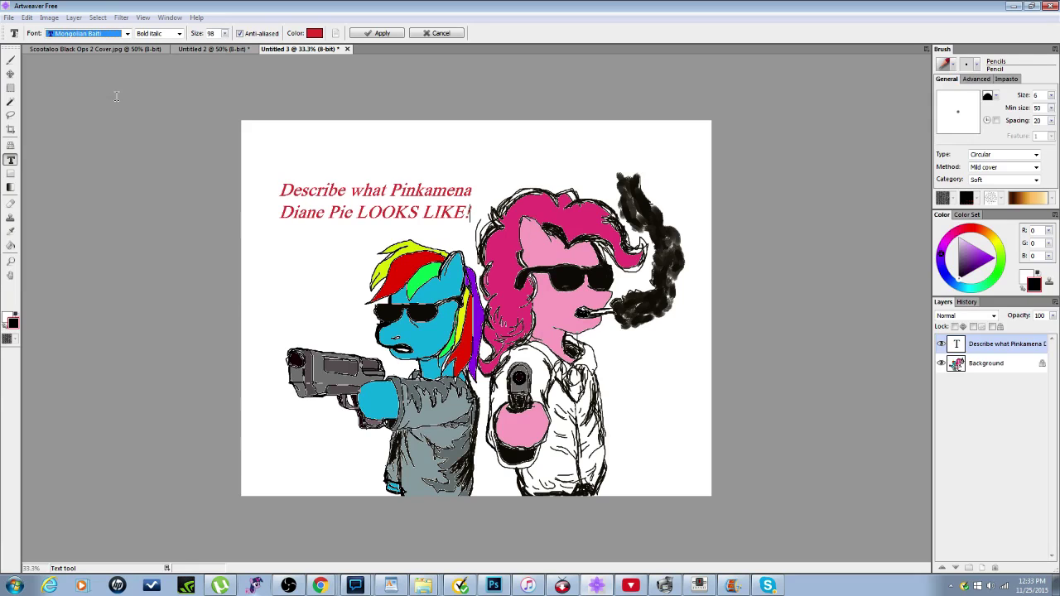
click(127, 34)
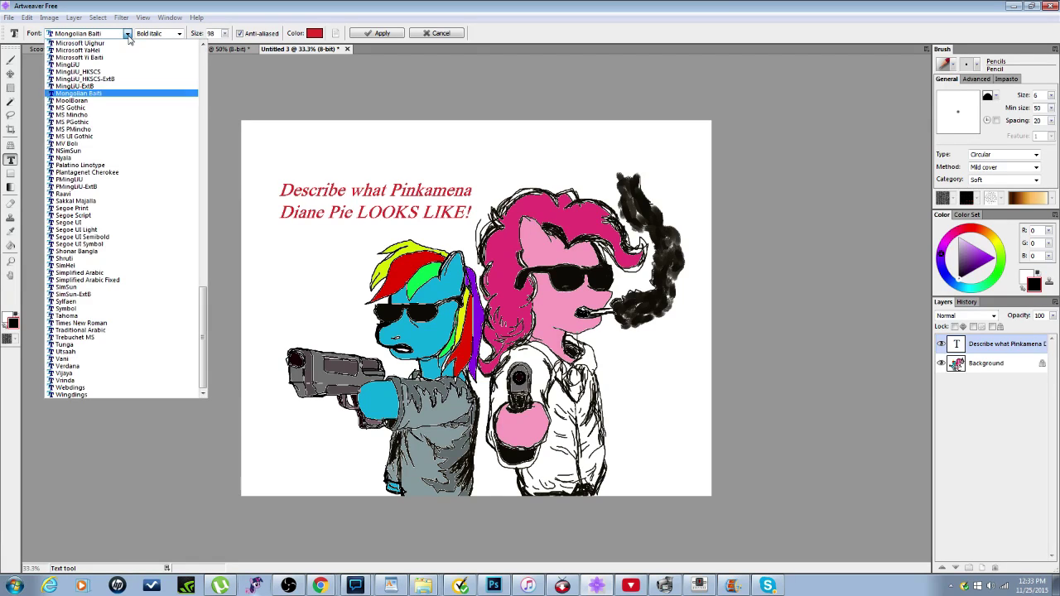
click(137, 157)
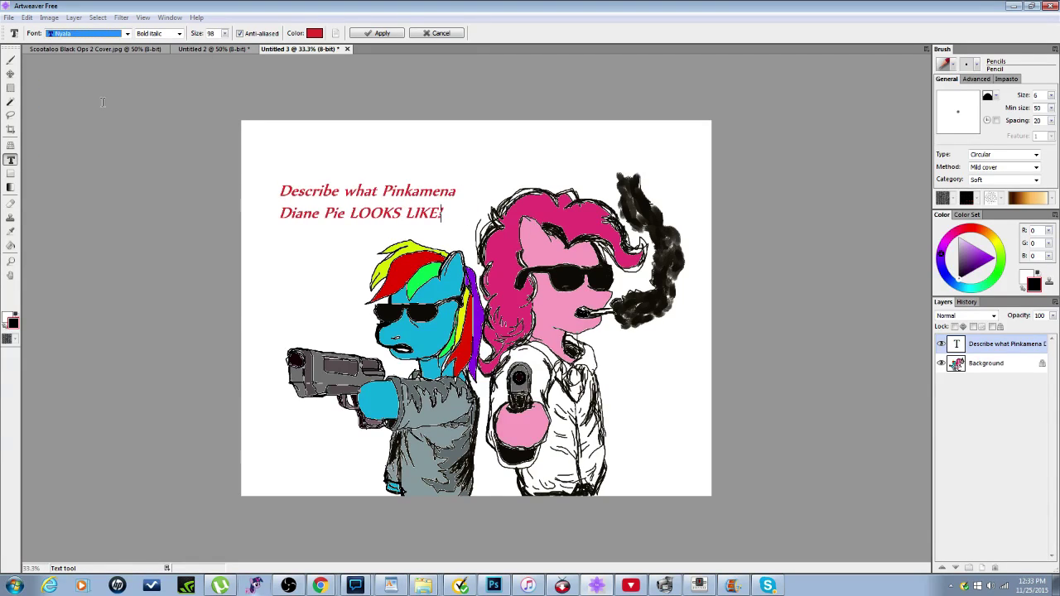
Step: Try the Microsoft Yi Baiti, Times New Roman, Wingdings and Webdings fonts on the caption
click(126, 34)
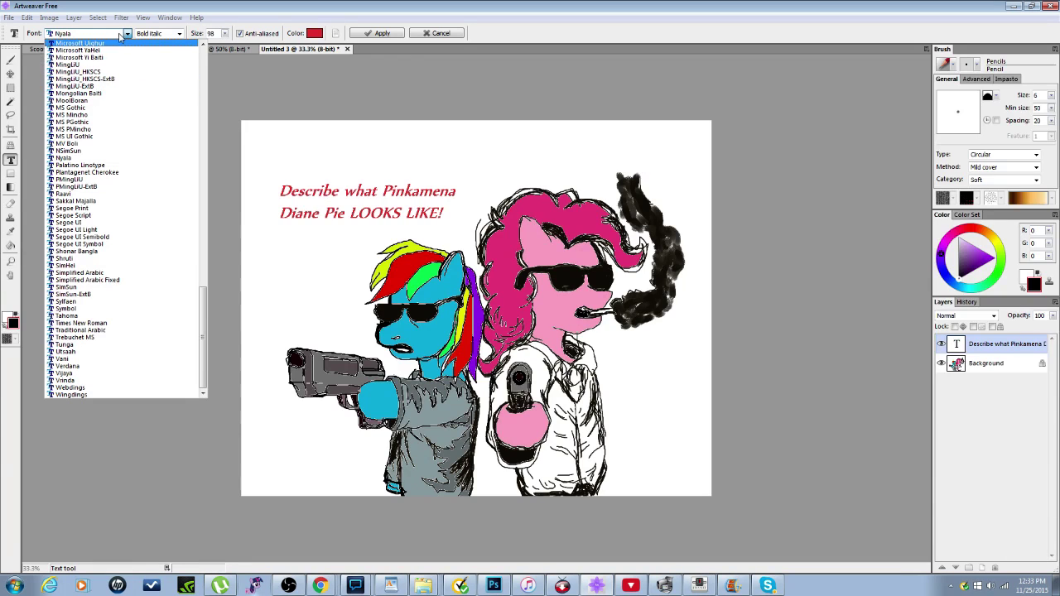
click(91, 58)
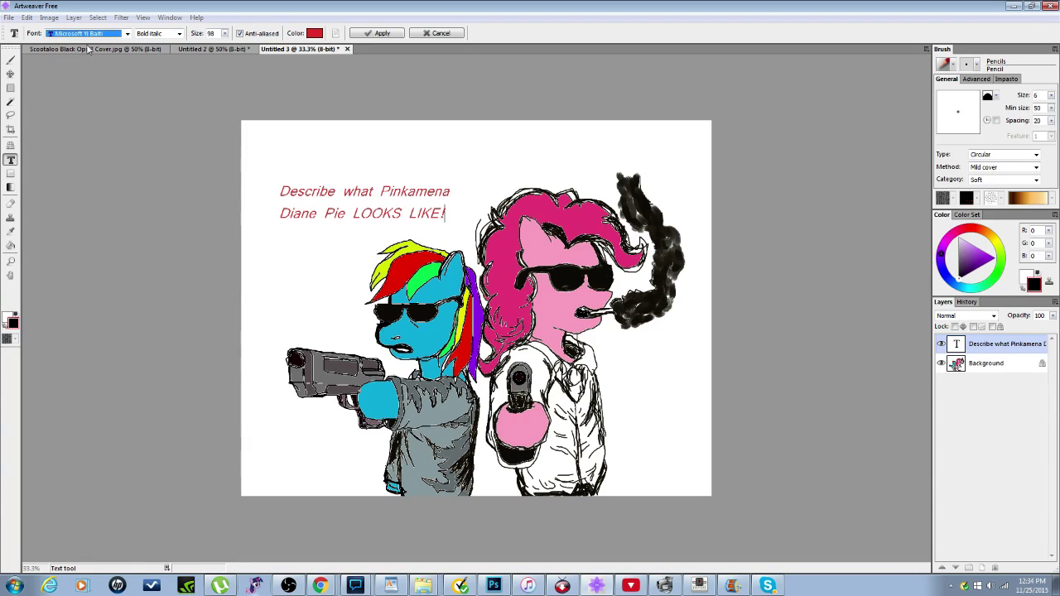
click(127, 33)
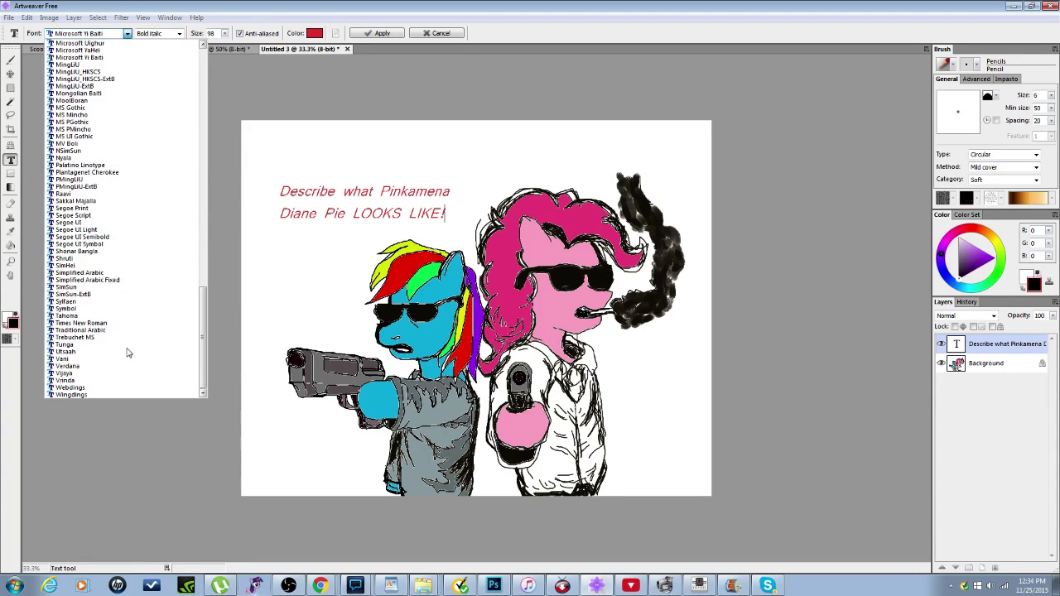
click(110, 323)
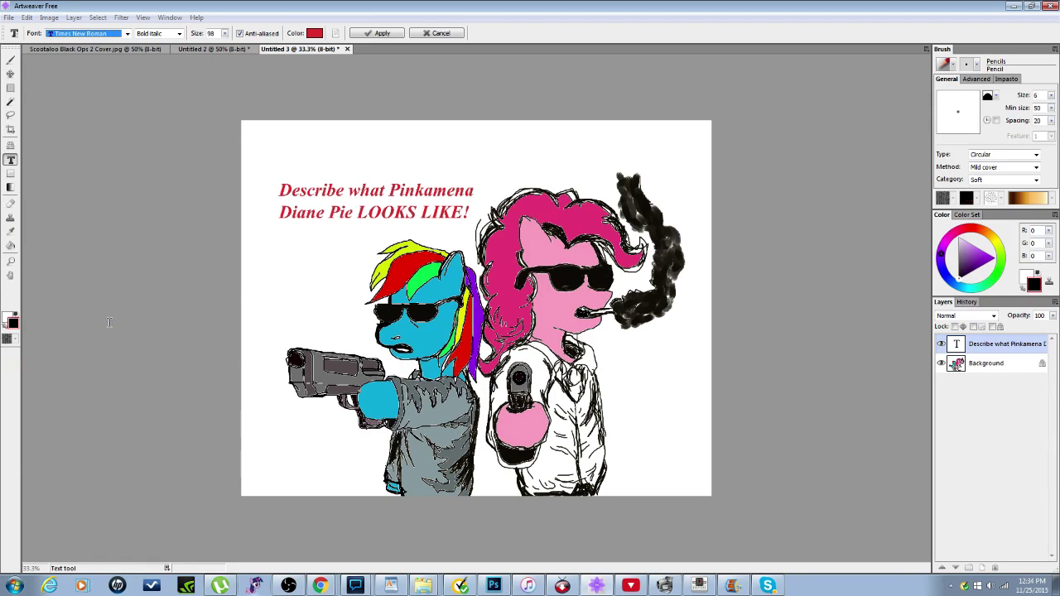
click(126, 33)
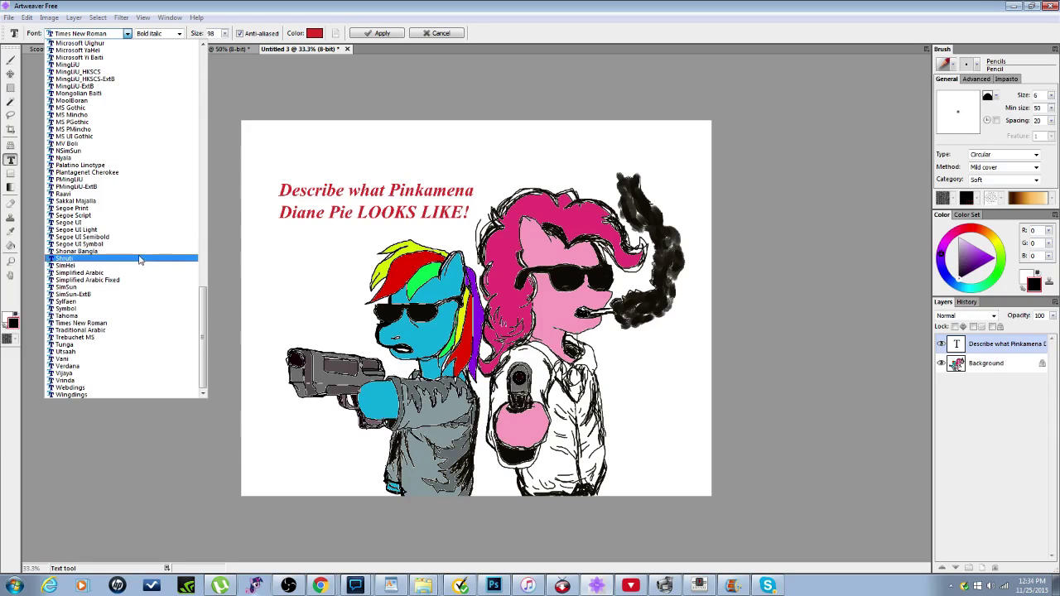
click(73, 395)
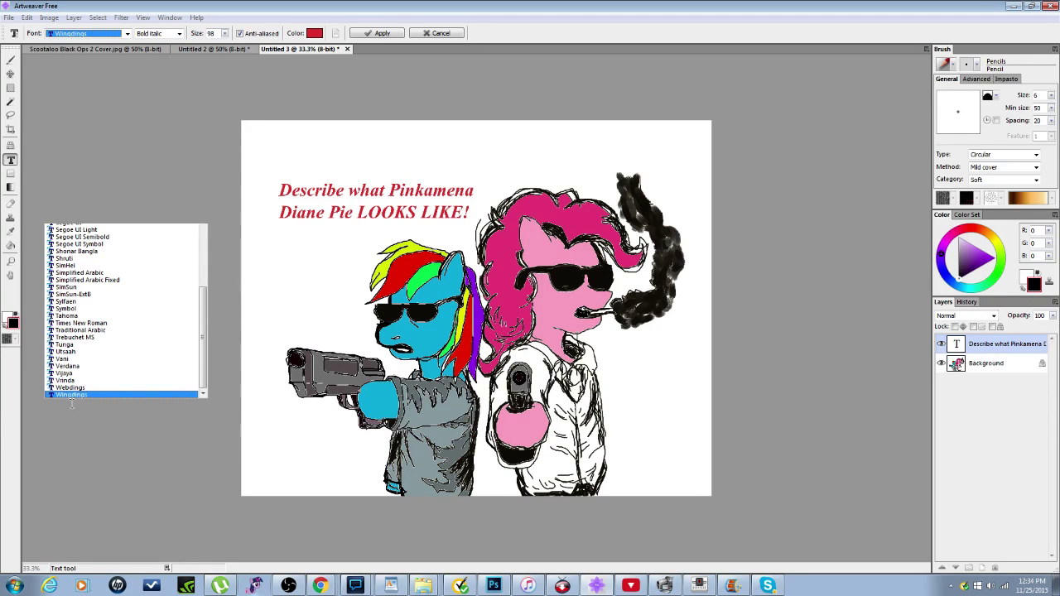
click(128, 35)
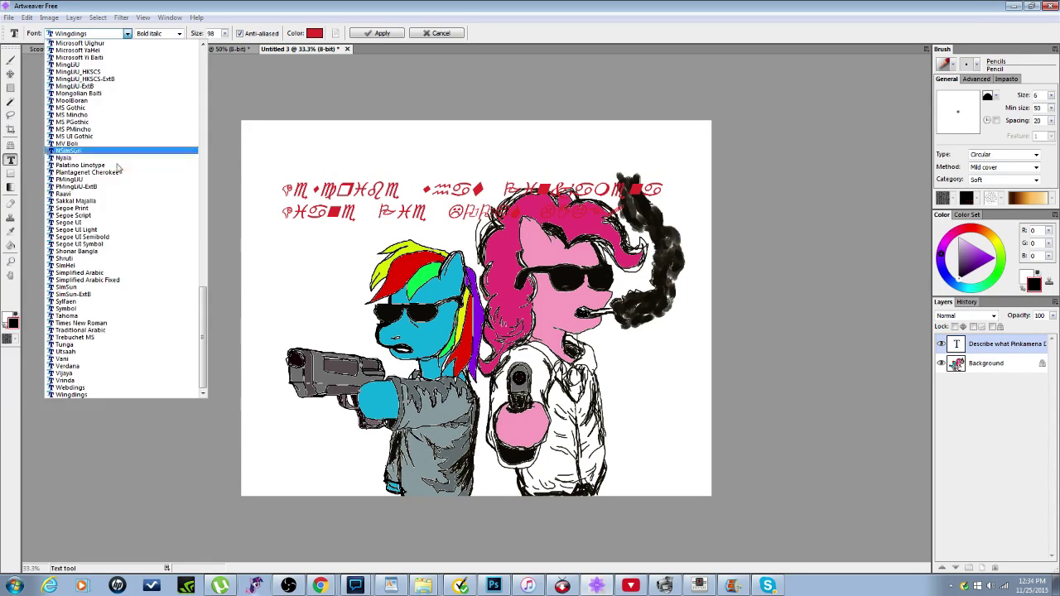
click(123, 389)
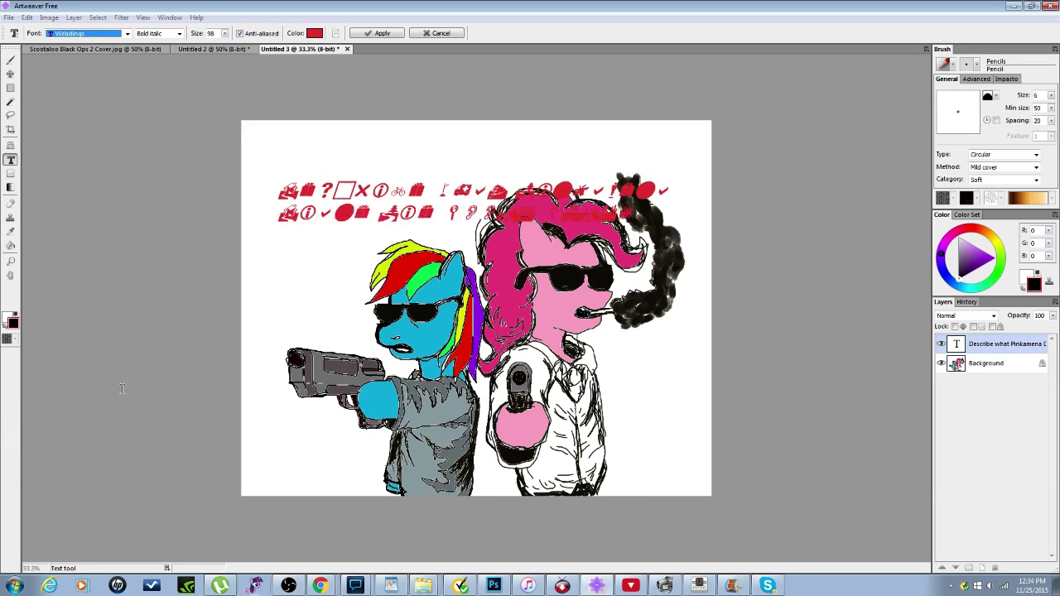
Step: Set the caption's font to Courier New
click(128, 34)
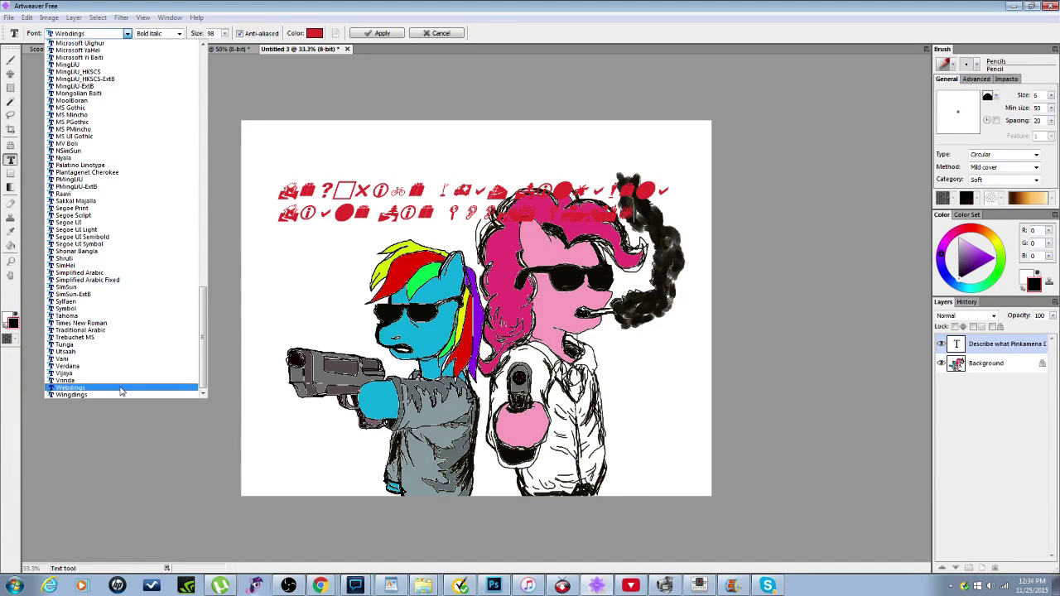
scroll(141, 356, up, 10)
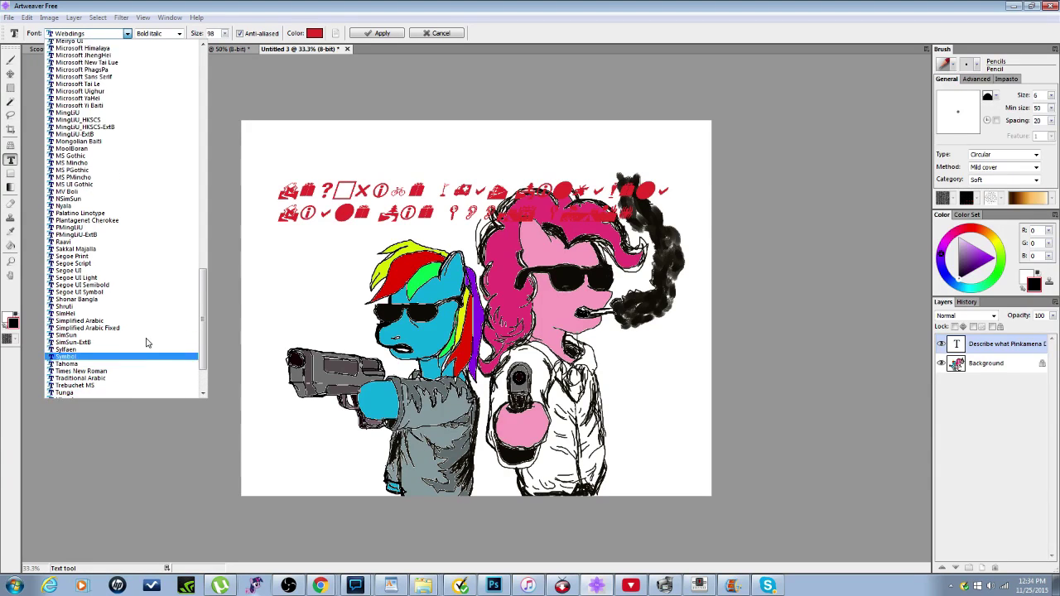
scroll(150, 342, up, 13)
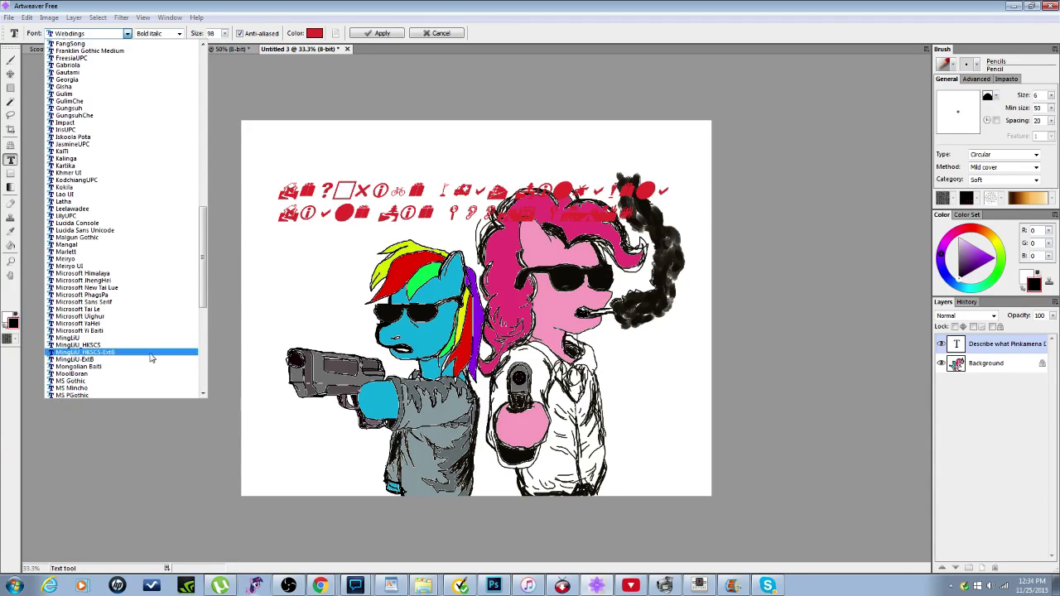
scroll(125, 282, up, 5)
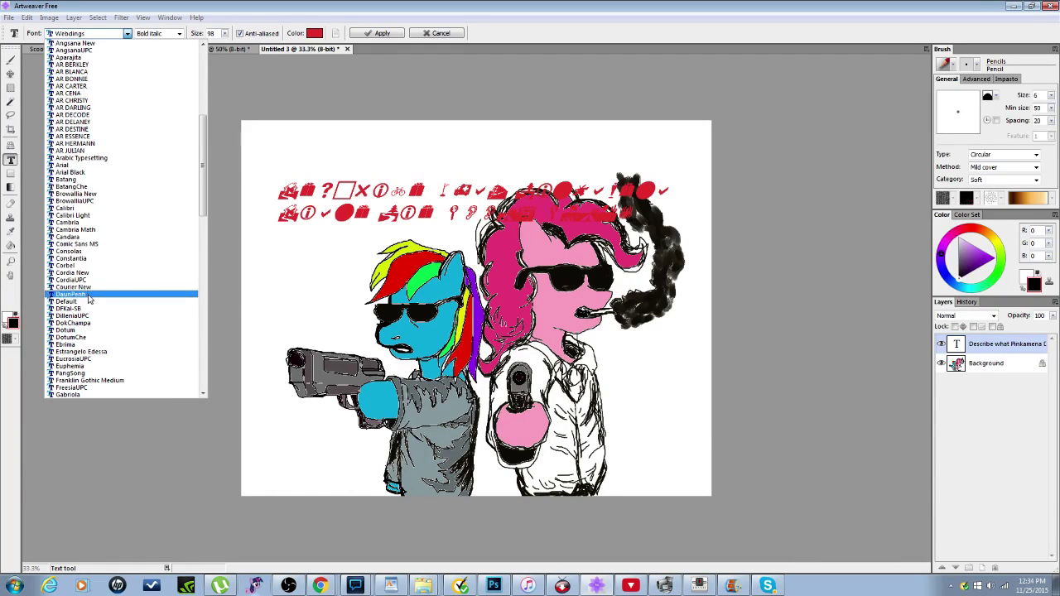
click(85, 286)
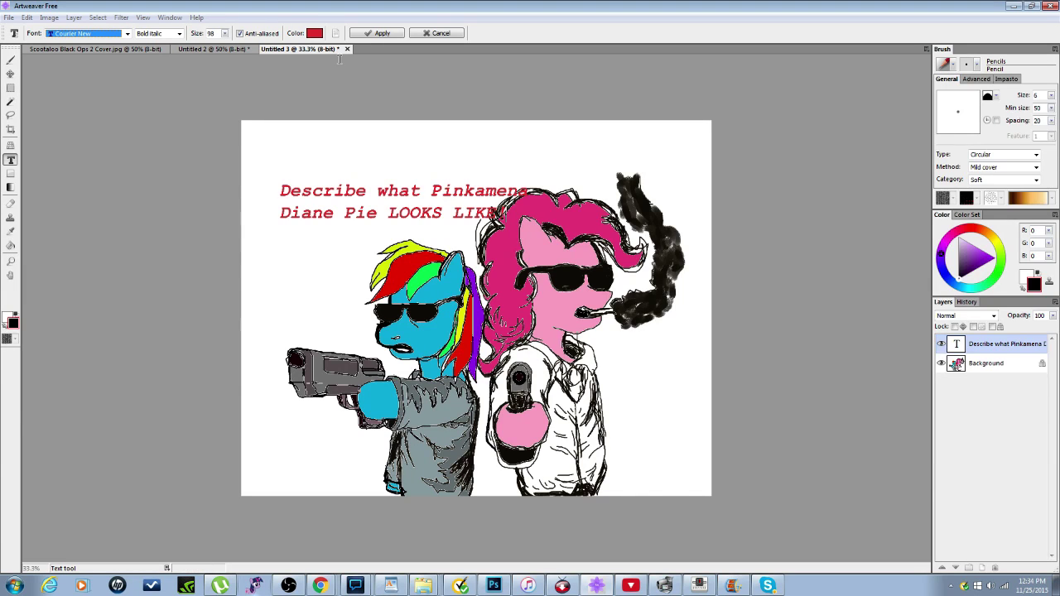
Step: Set the red caption's font size to 89
click(225, 36)
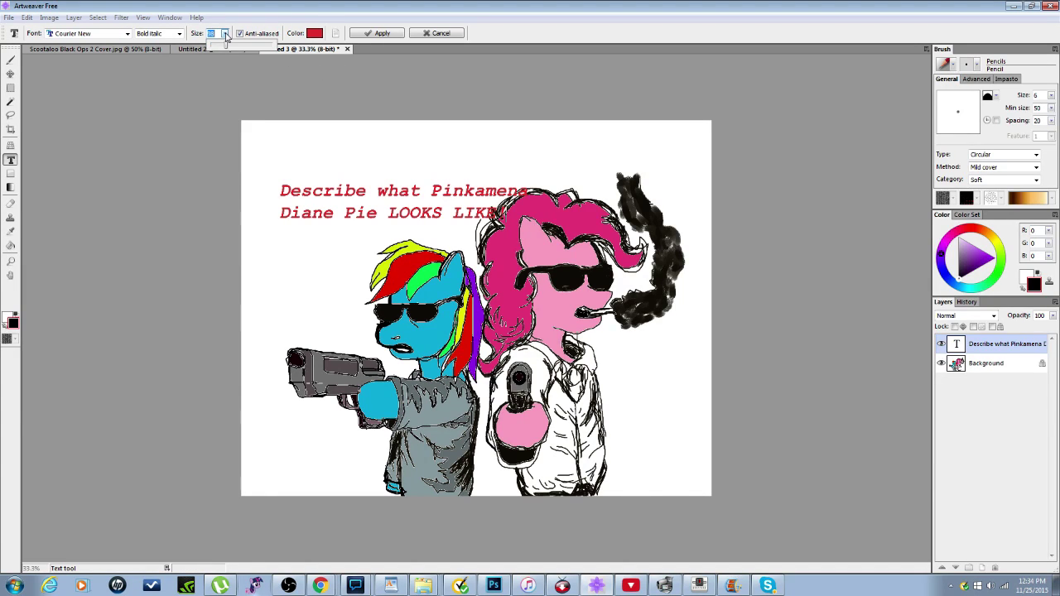
drag(222, 46, 216, 49)
click(256, 24)
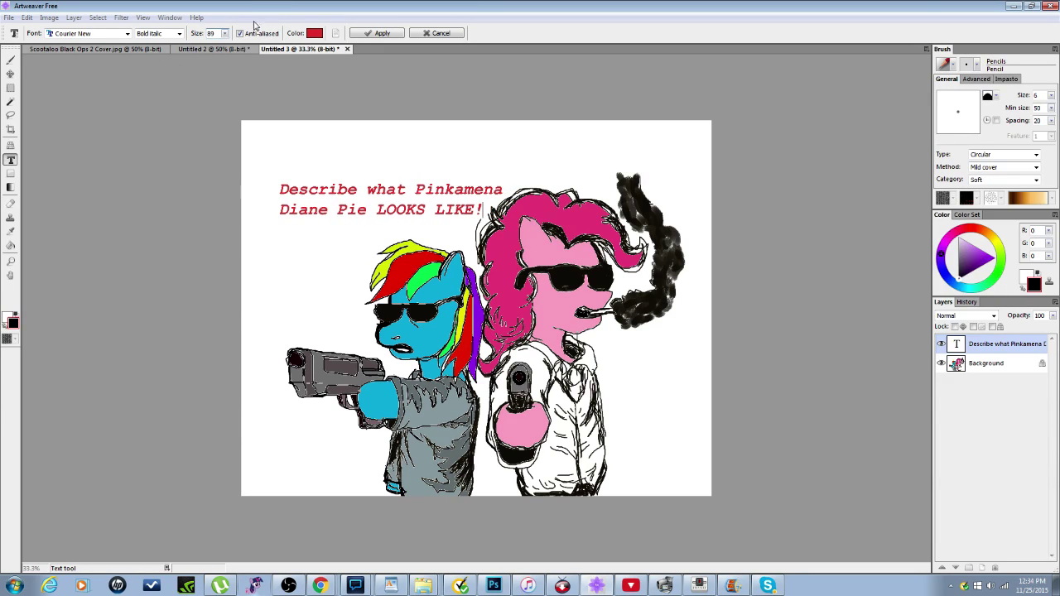
Step: Try the DokChampa, AR HERMANN, Arial Black and Courier New fonts on the red caption
click(127, 33)
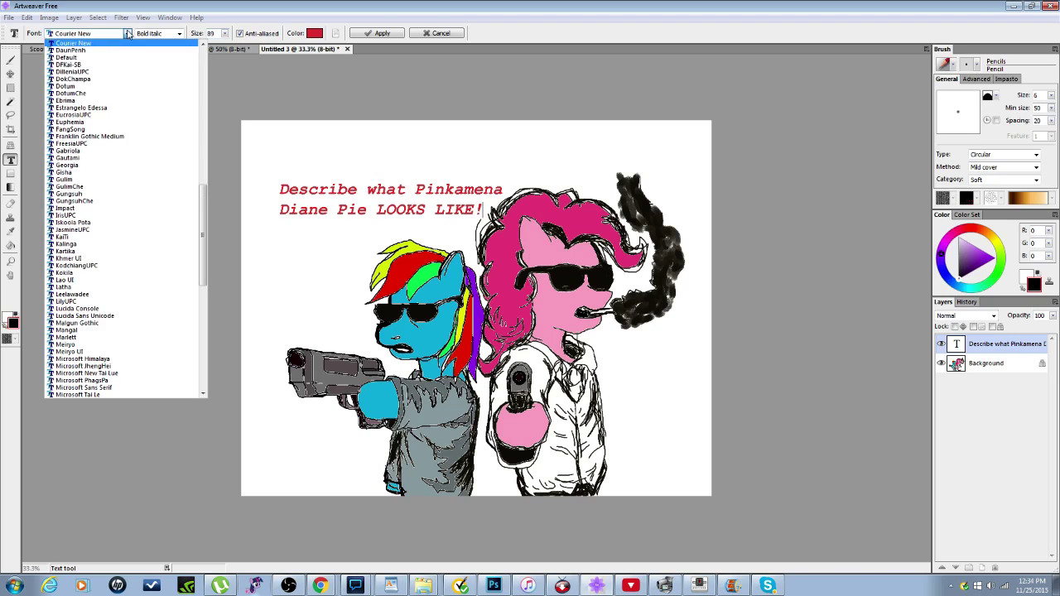
click(108, 79)
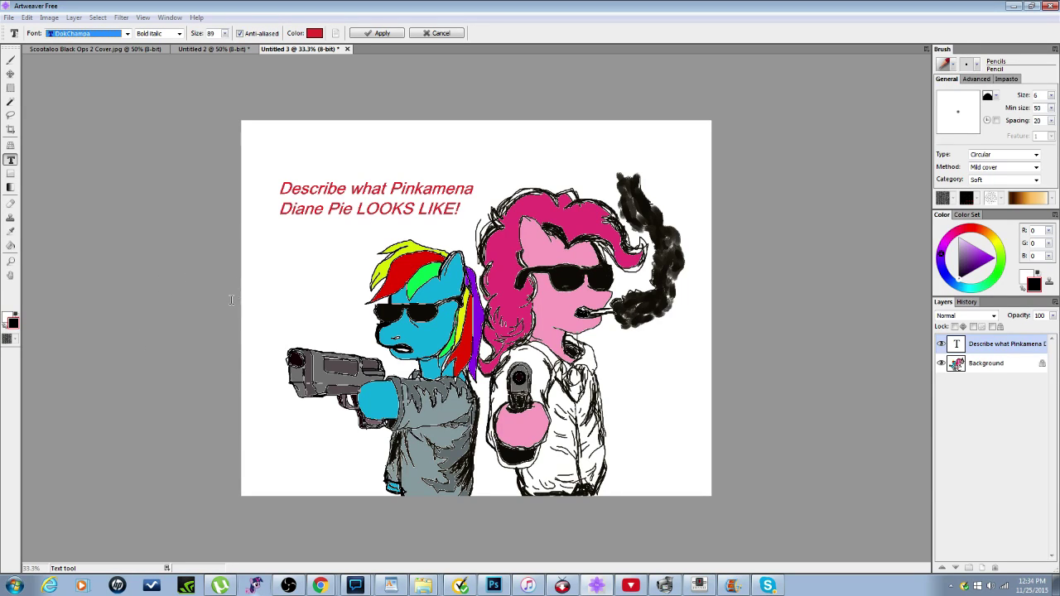
click(127, 33)
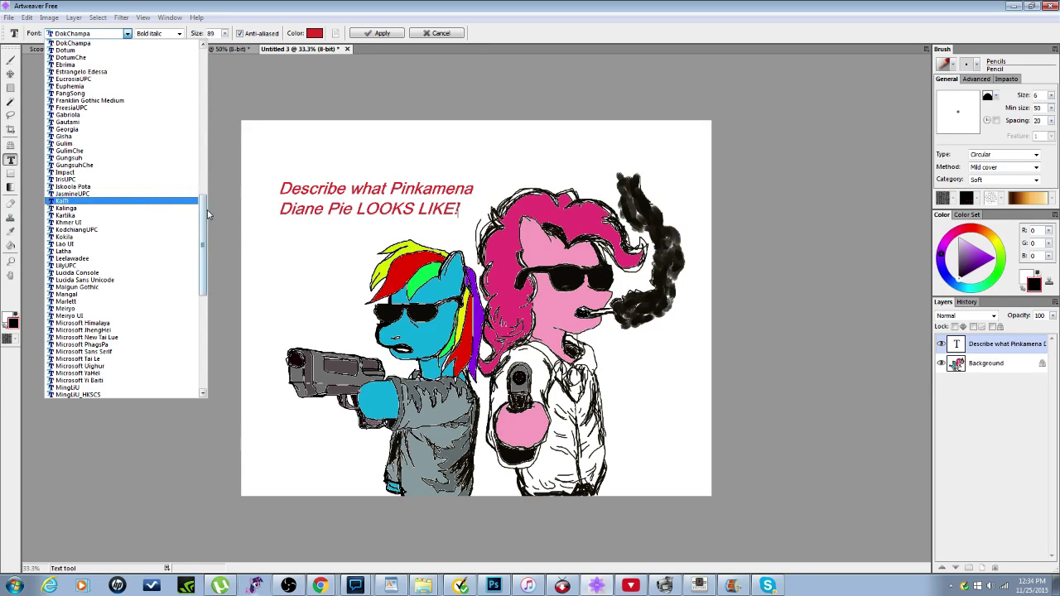
drag(207, 211, 212, 153)
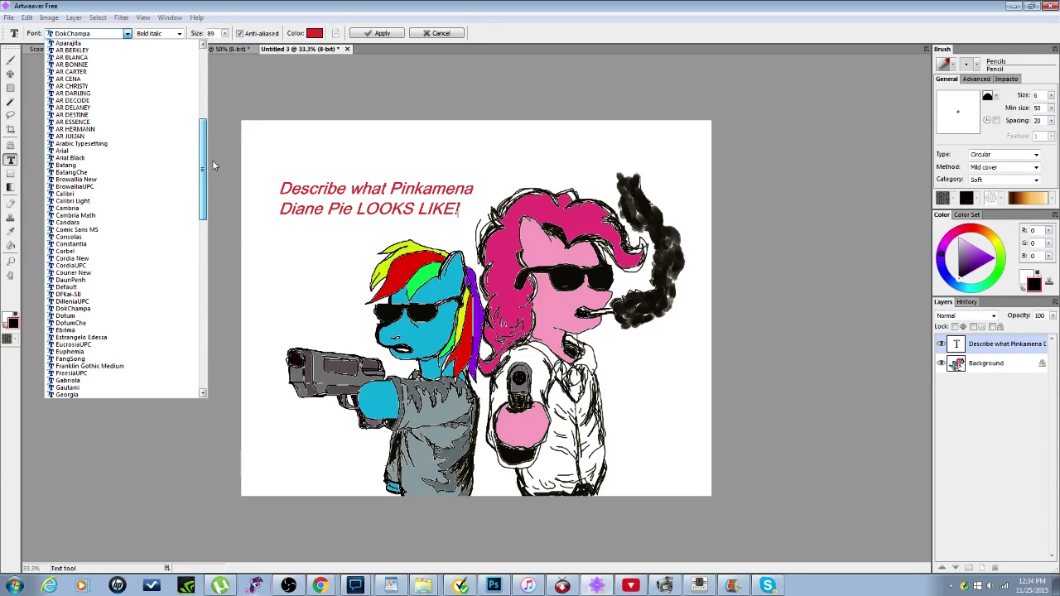
click(93, 133)
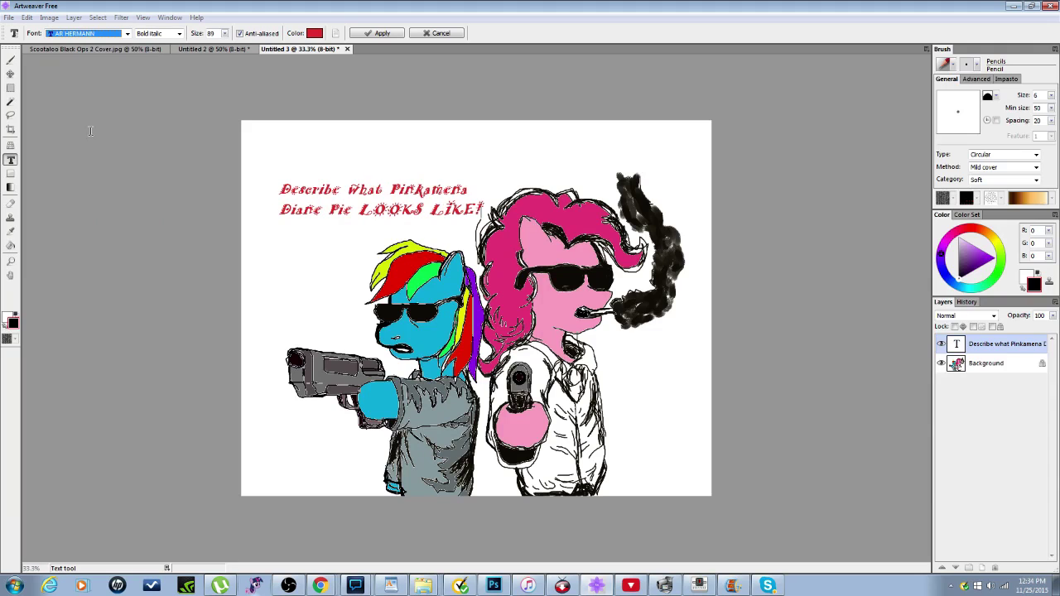
click(121, 35)
scroll(107, 62, up, 5)
click(96, 73)
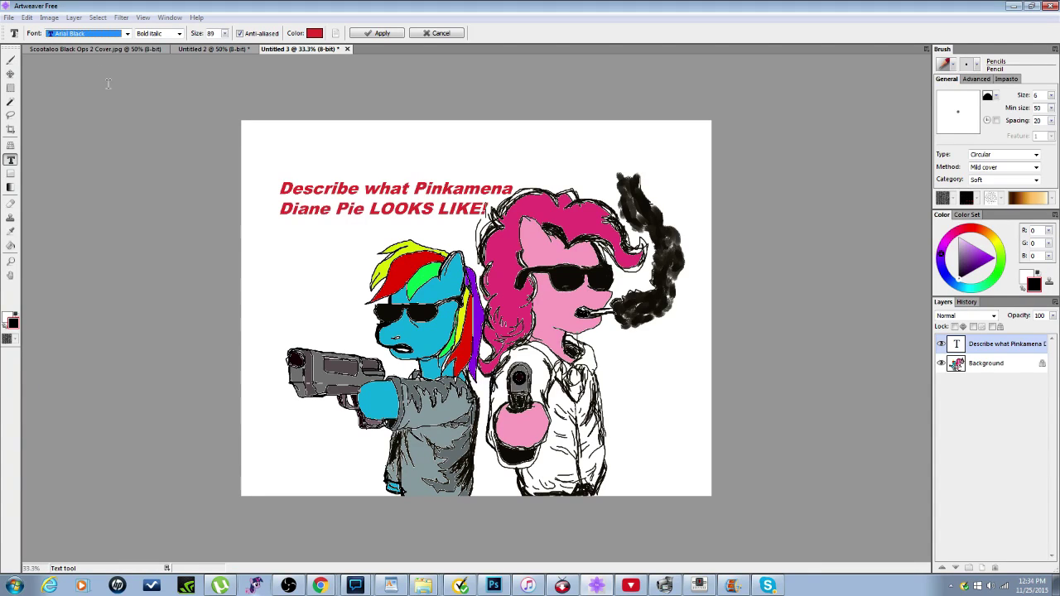
click(120, 34)
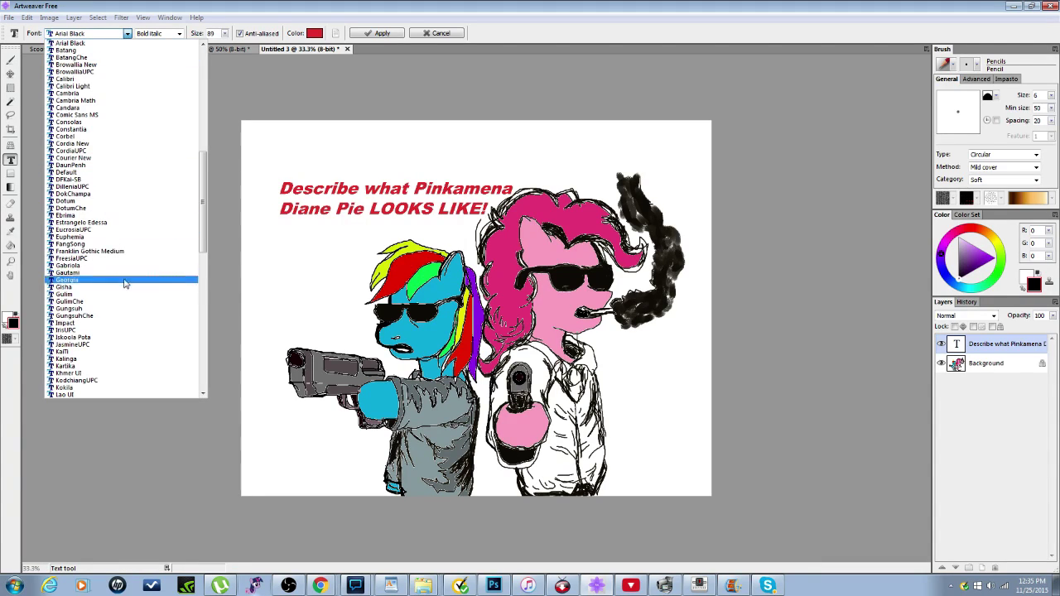
click(100, 158)
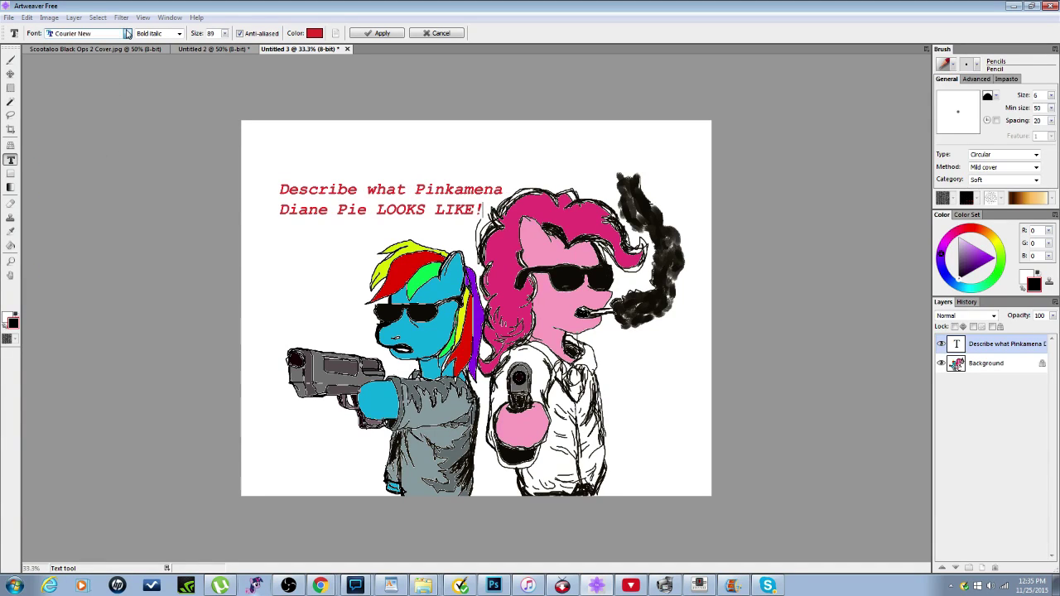
click(121, 33)
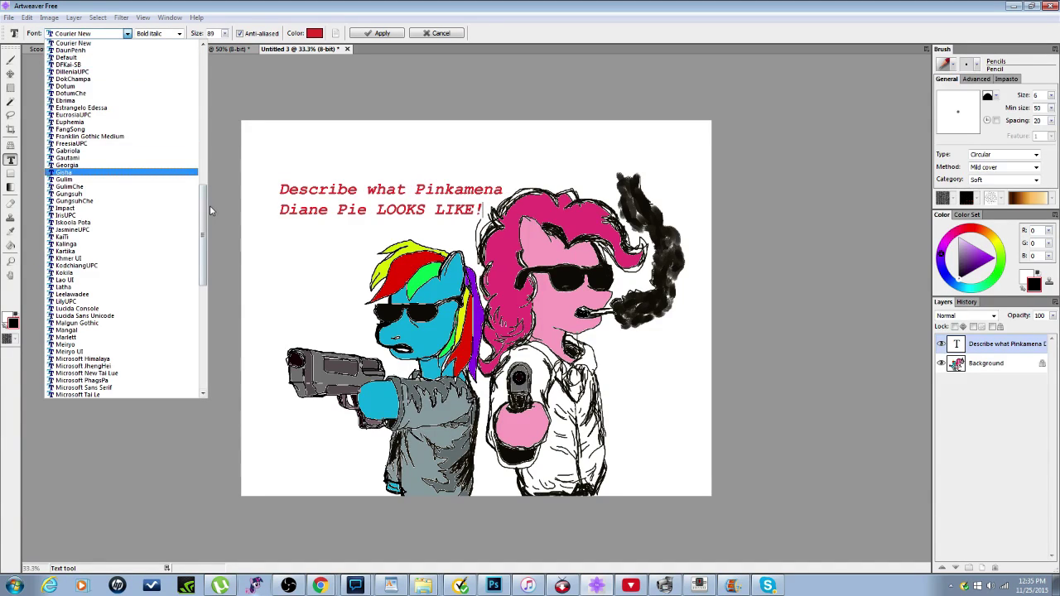
drag(207, 214, 209, 92)
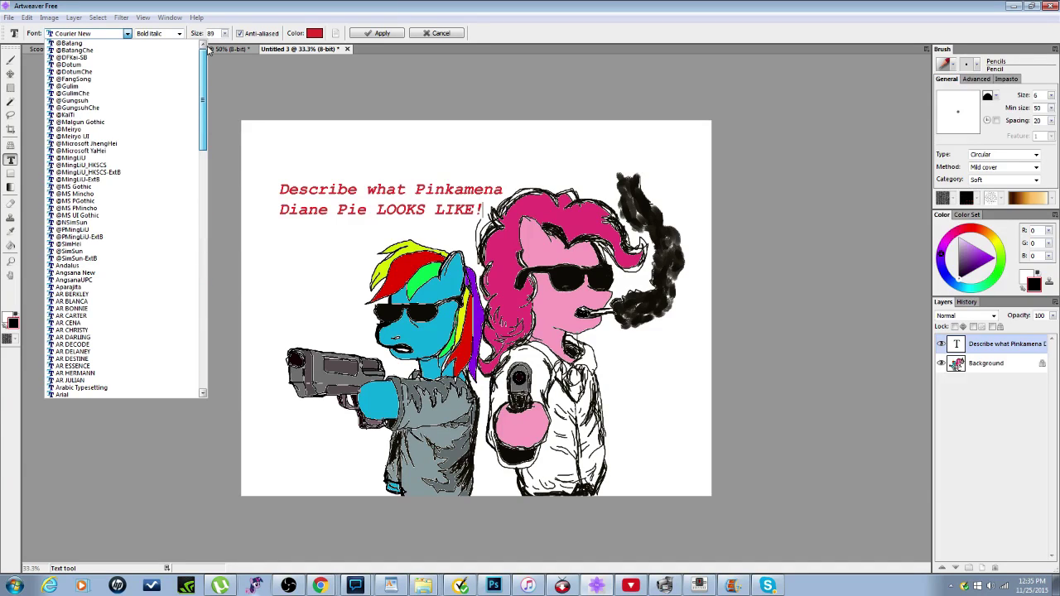
click(124, 79)
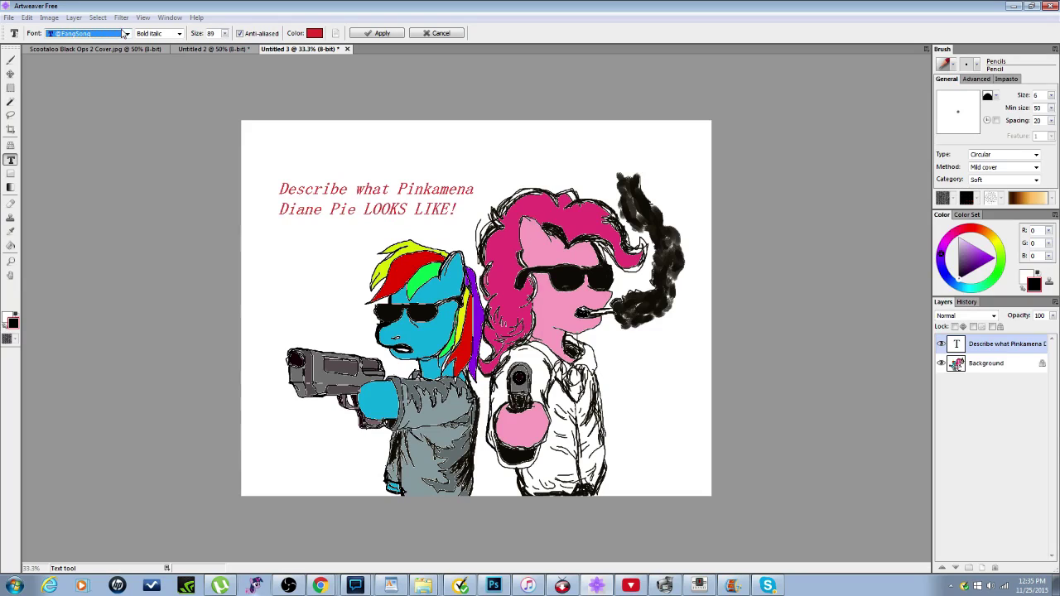
click(127, 33)
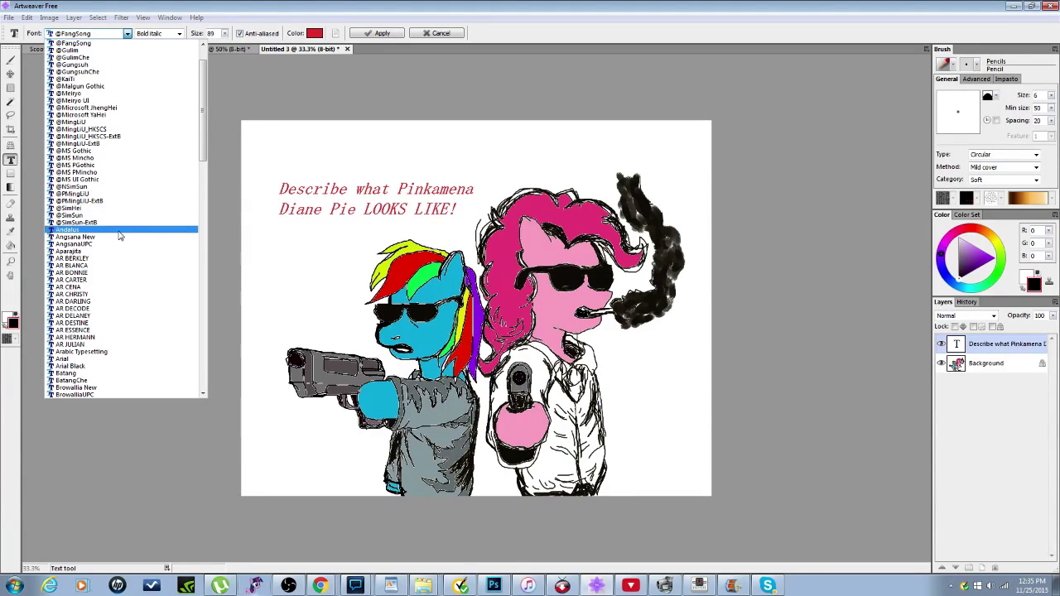
click(87, 273)
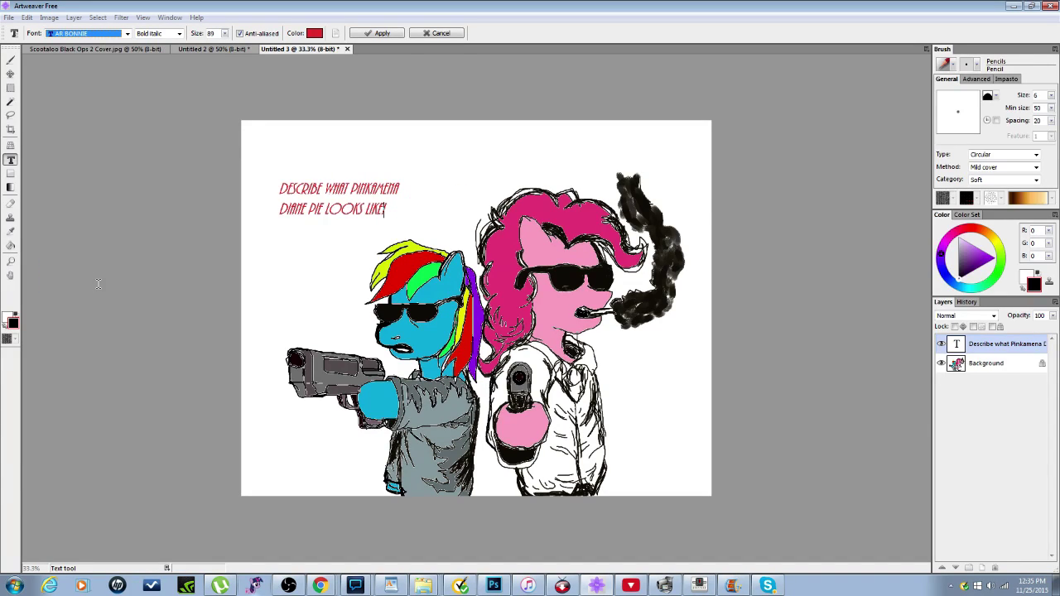
click(127, 34)
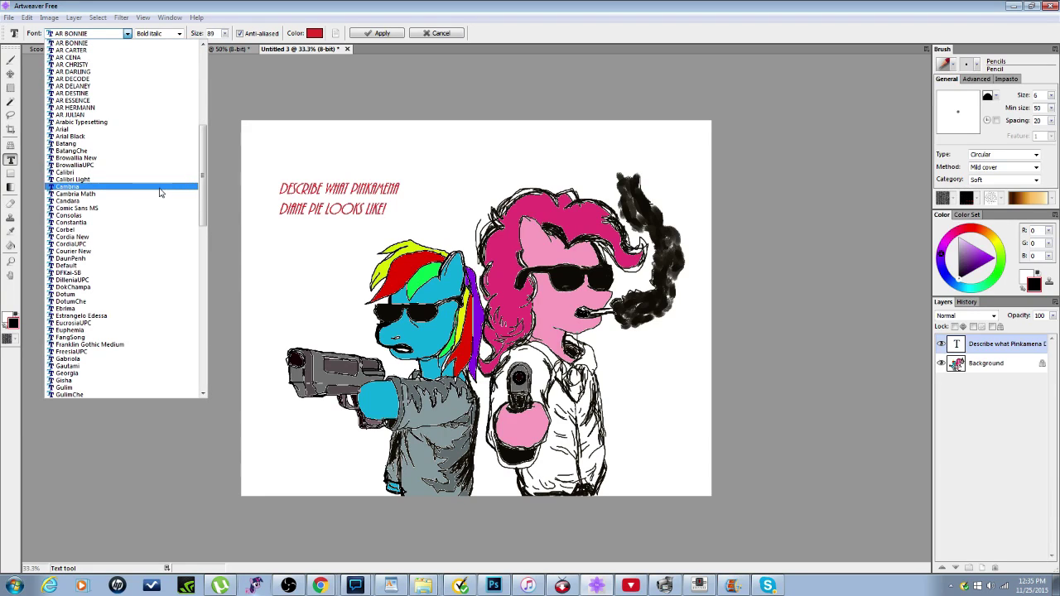
drag(203, 198, 223, 296)
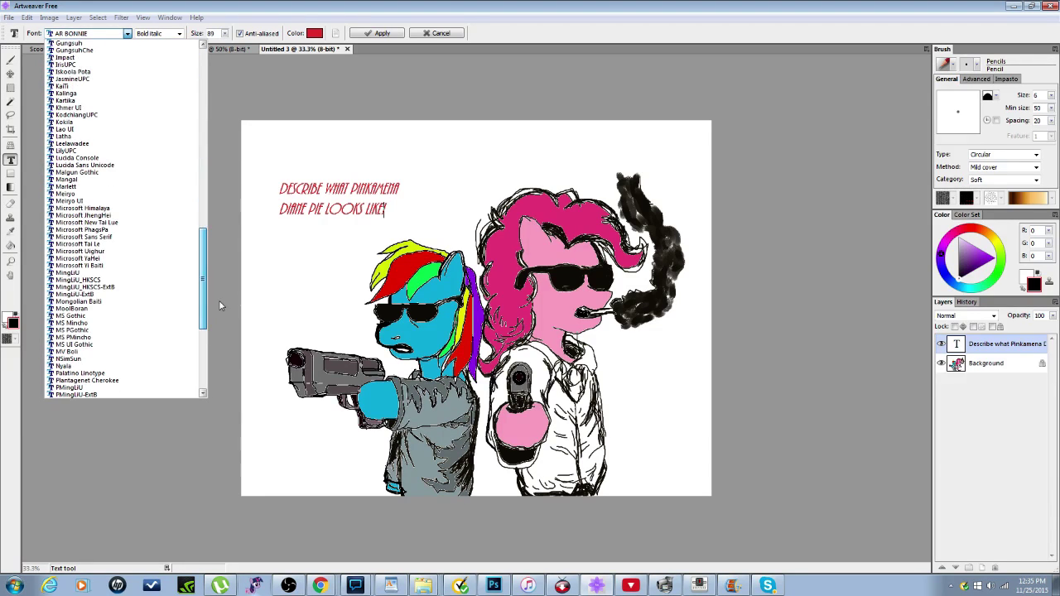
scroll(169, 207, up, 20)
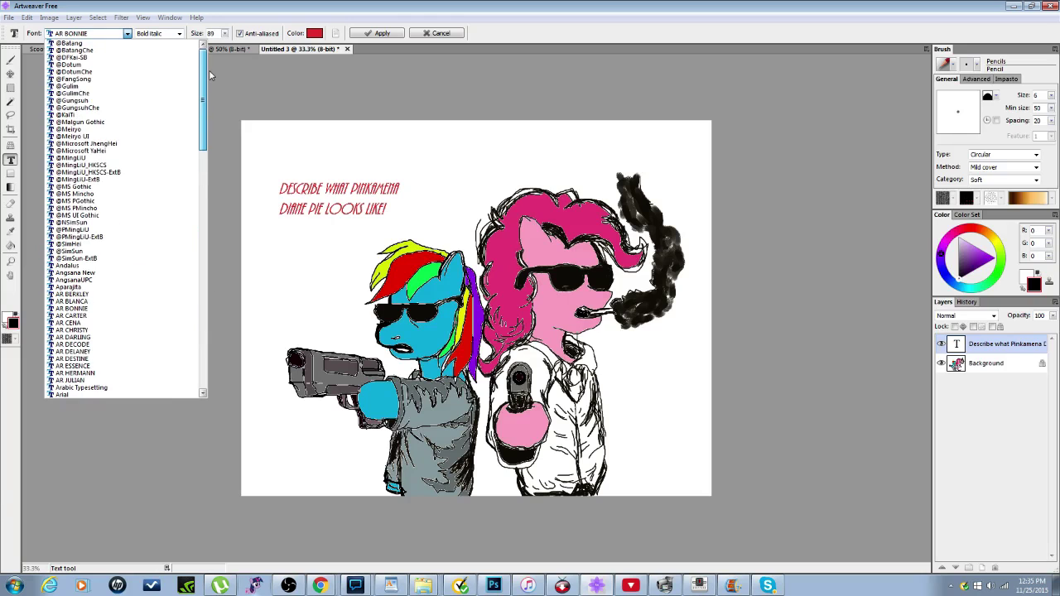
click(124, 295)
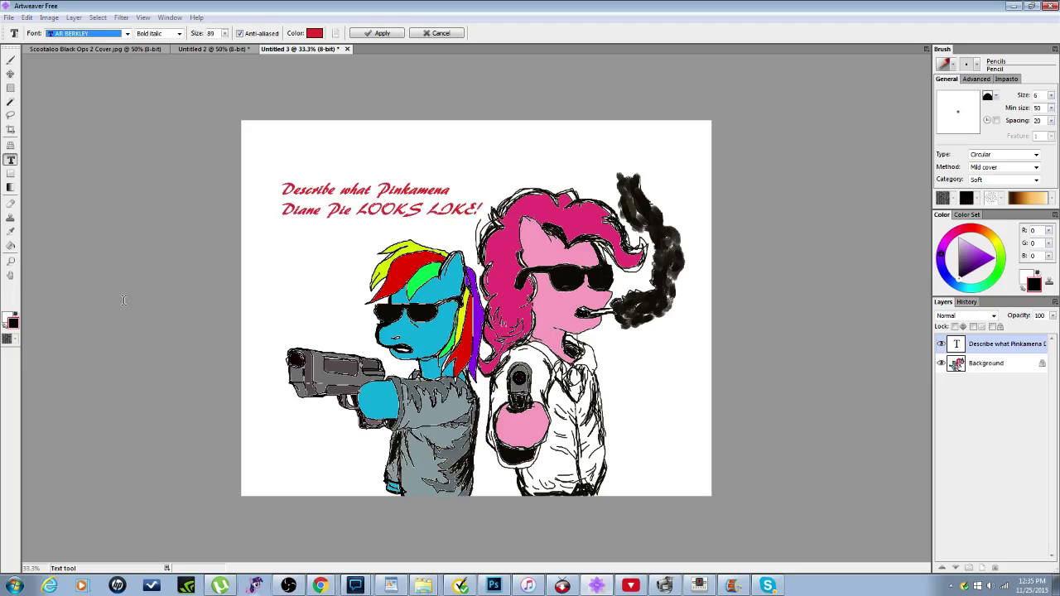
Step: Try the CordiaUPC and Georgia fonts on the caption
click(127, 34)
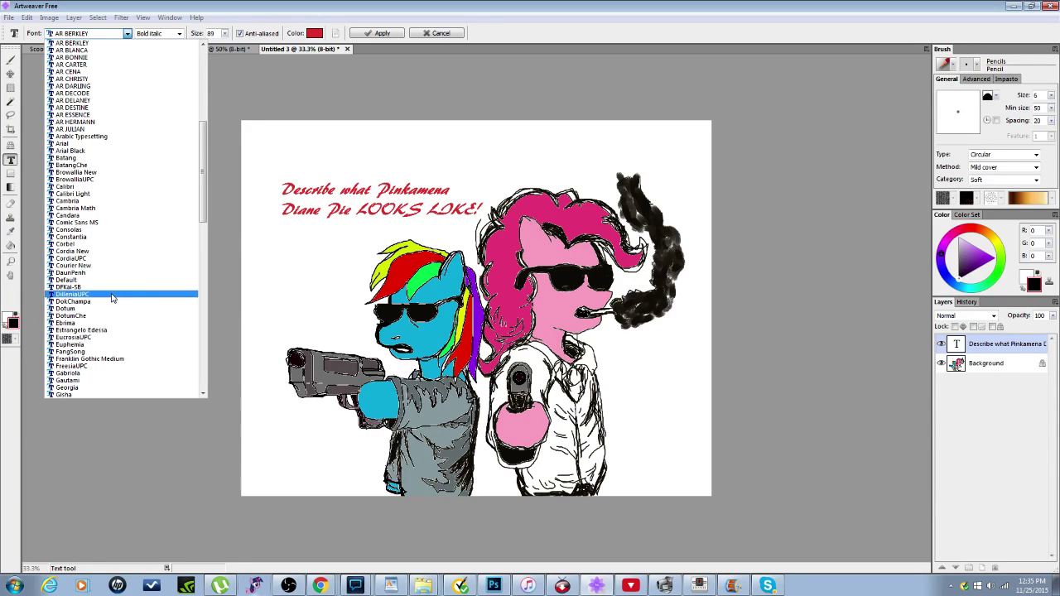
click(115, 258)
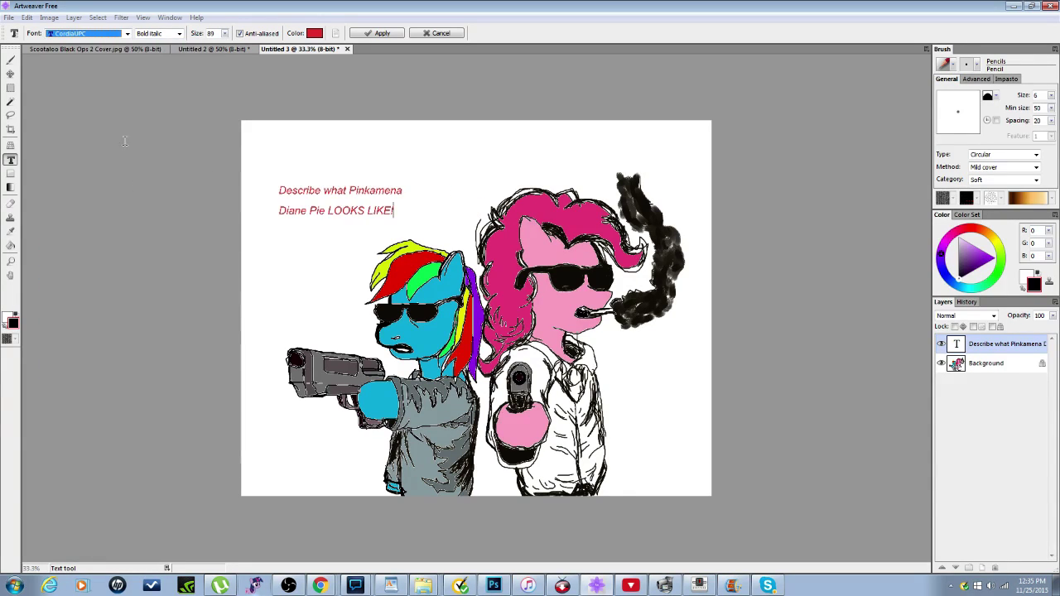
click(128, 34)
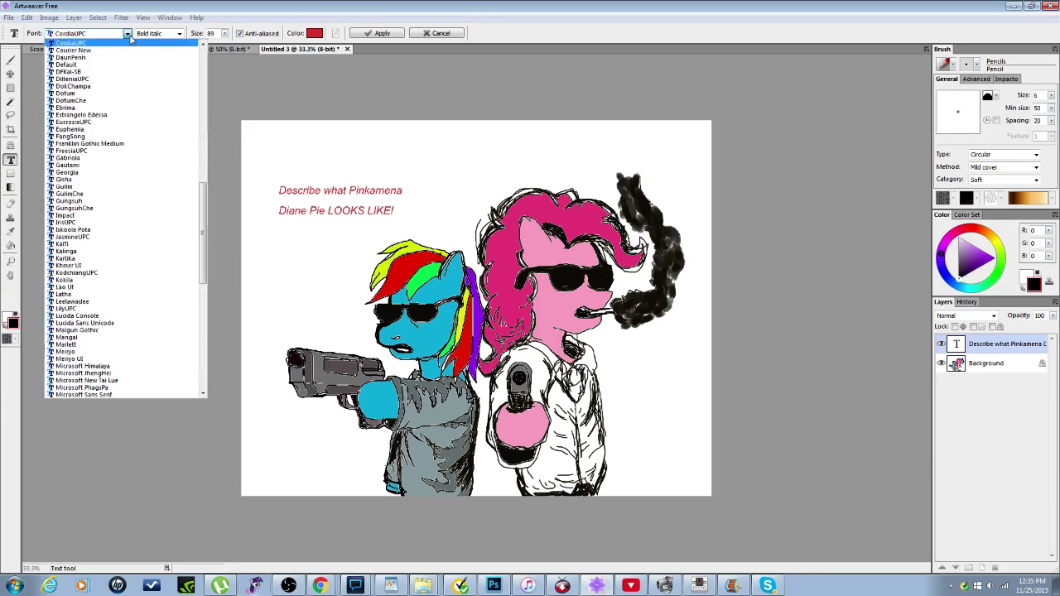
click(154, 172)
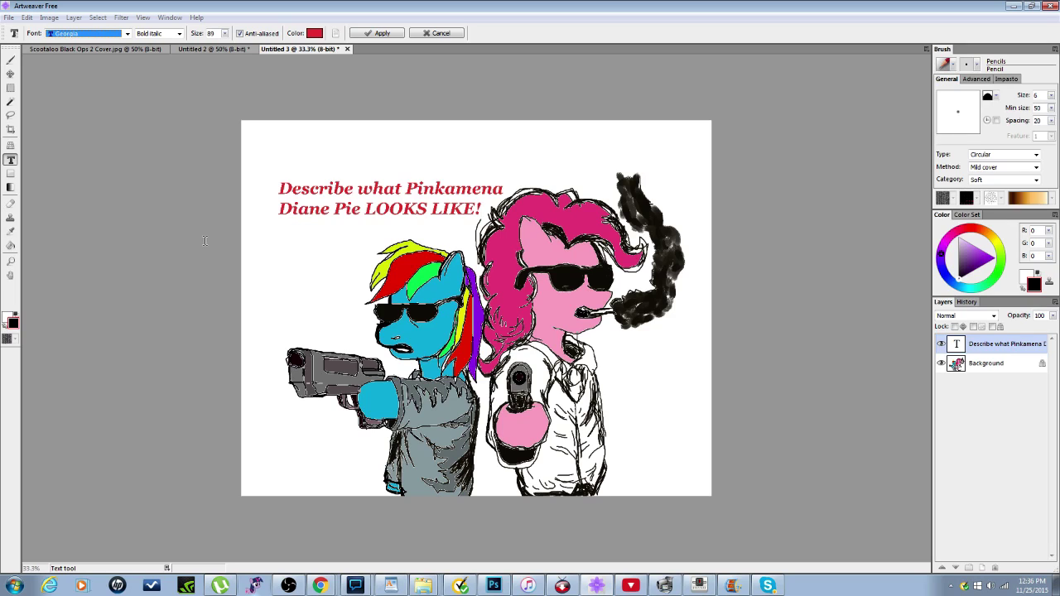
Step: Try the Italic style on the caption, and set its style to Bold
click(179, 33)
scroll(165, 50, up, 1)
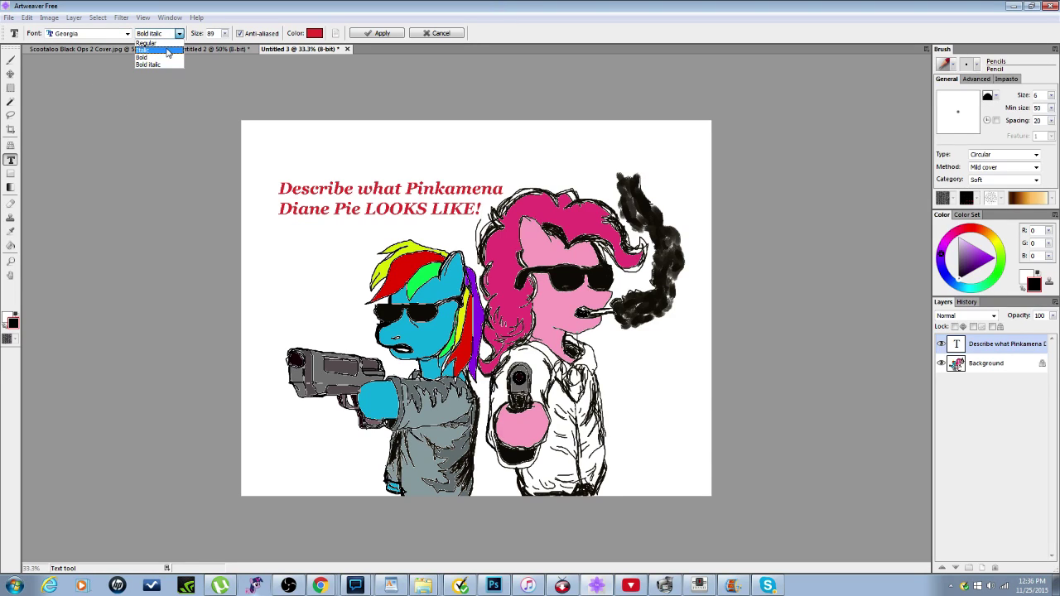
click(165, 50)
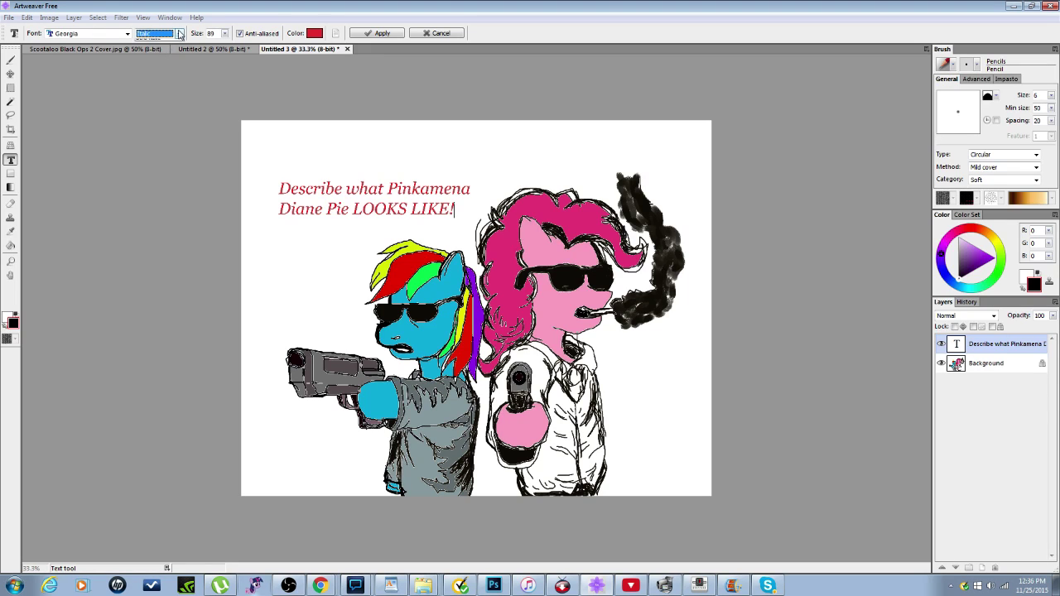
click(179, 34)
click(174, 58)
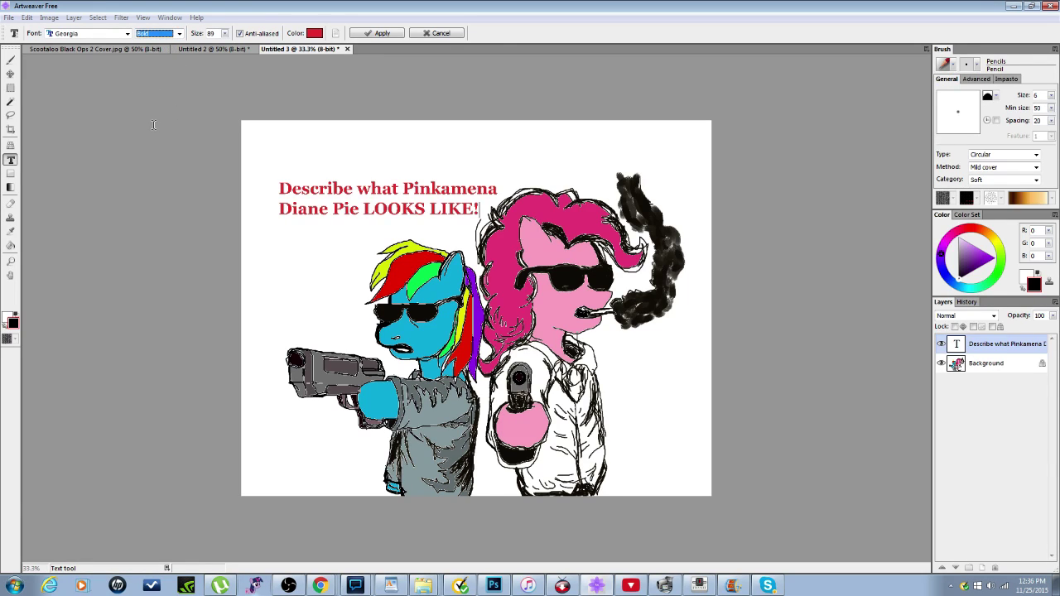
Step: Set the caption's font to Gungsuh and apply the text edit
click(127, 33)
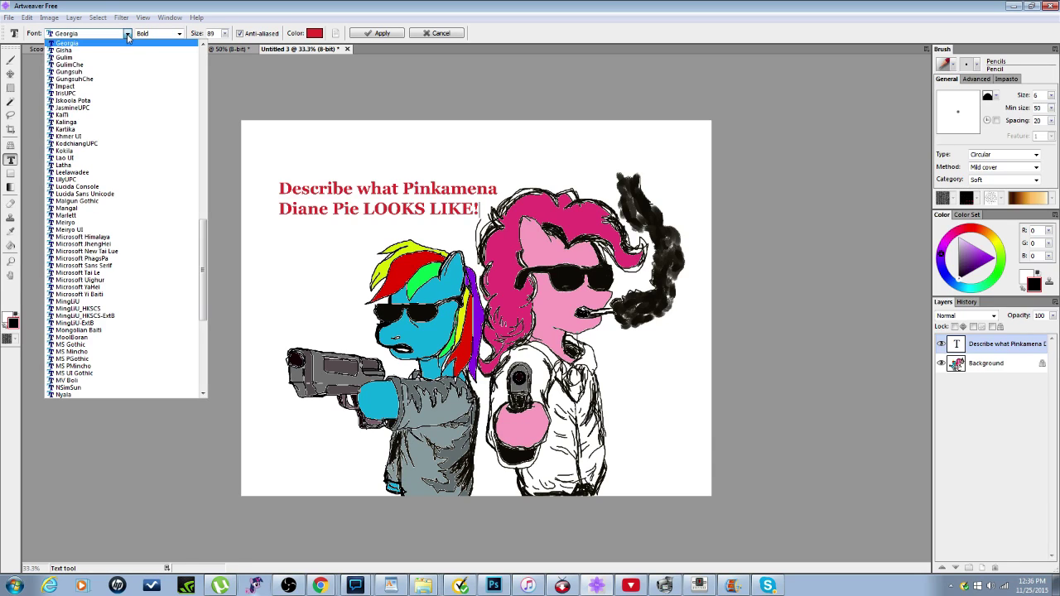
click(75, 72)
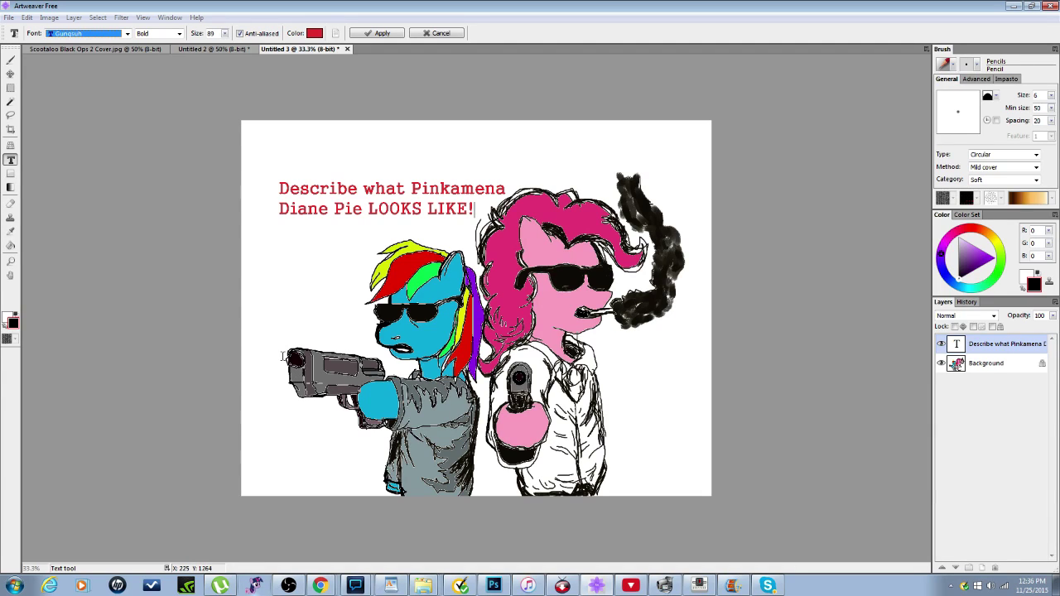
click(382, 34)
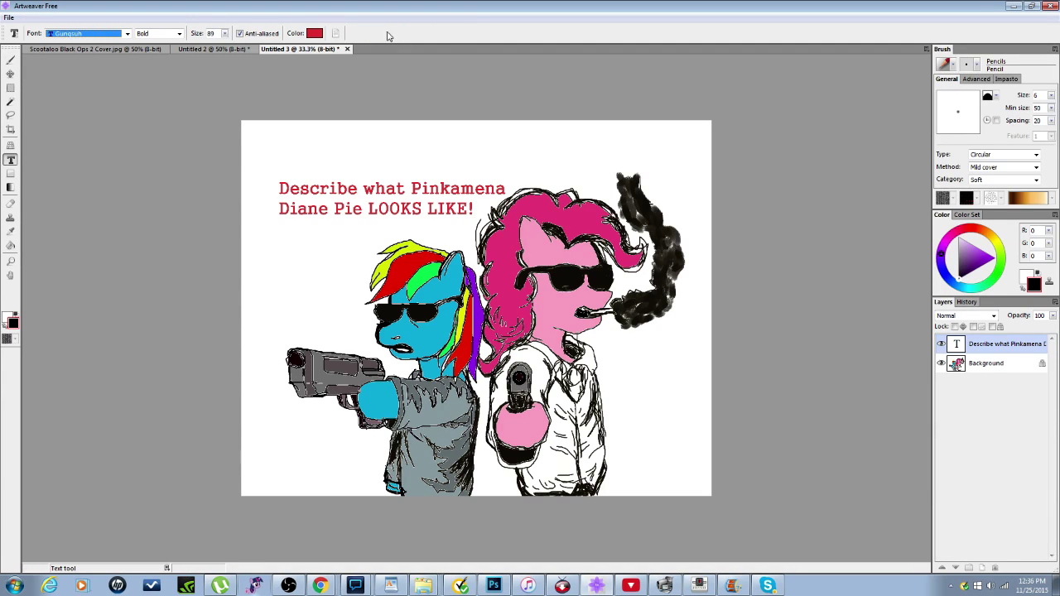
Step: On the Background layer, fill the pink pony's raised sleeve and jacket front with greyish purple (RGB 158, 139, 168) using the Paint Bucket
click(10, 59)
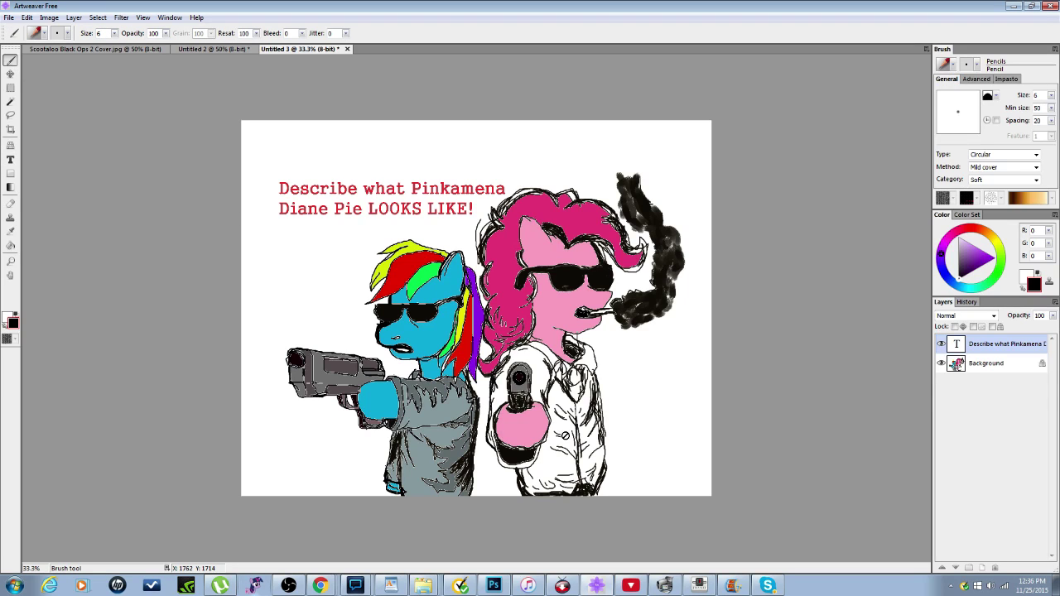
click(994, 364)
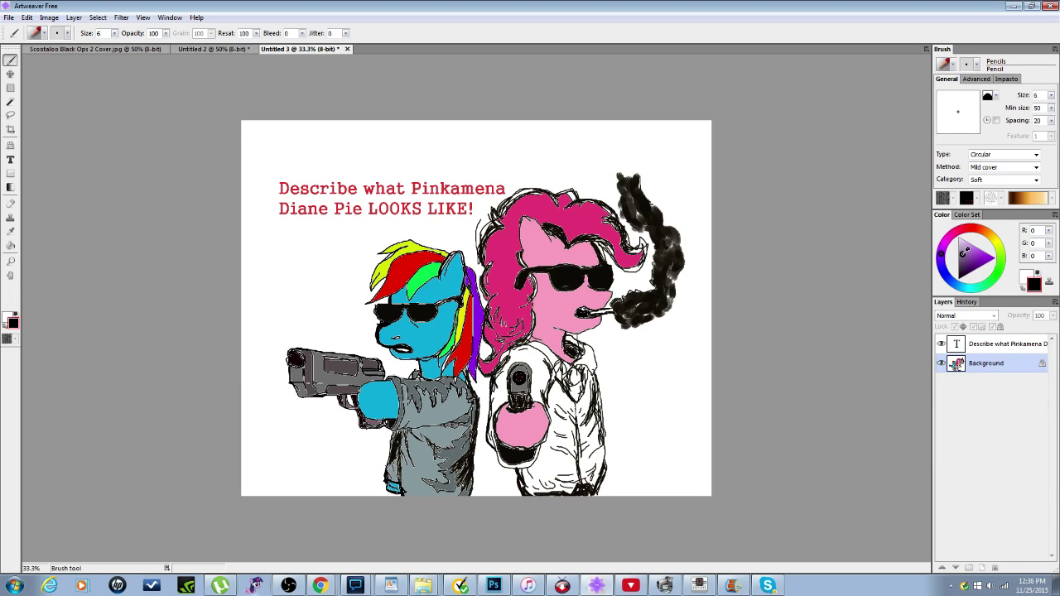
click(963, 253)
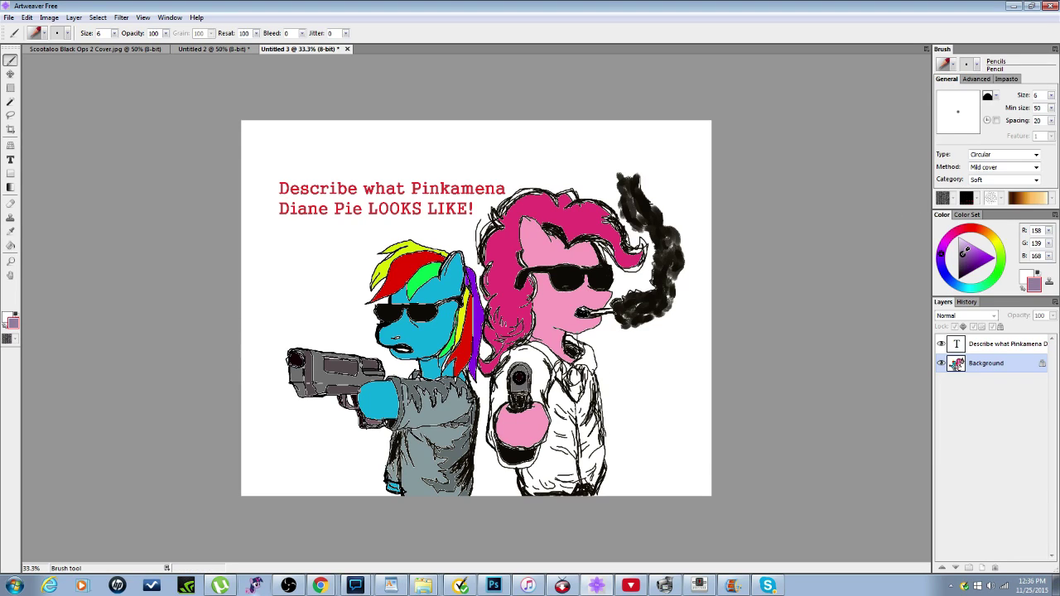
click(10, 245)
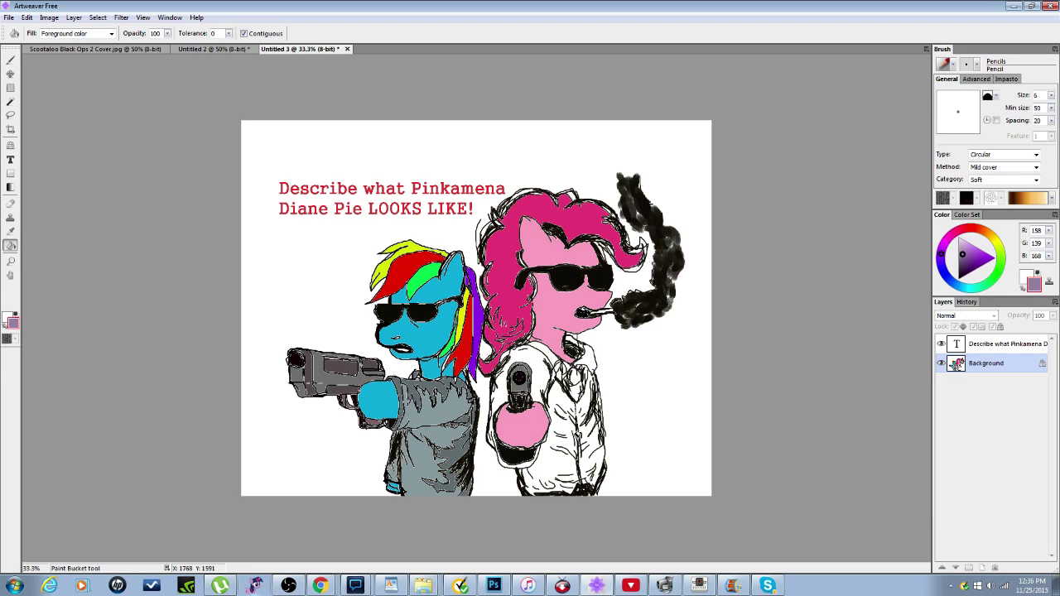
click(537, 369)
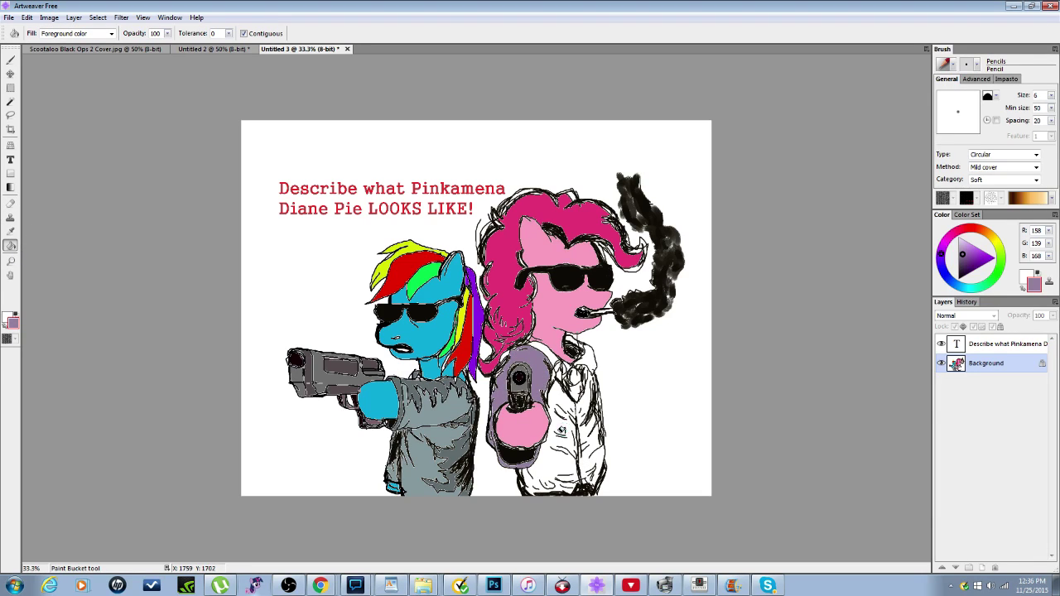
click(564, 429)
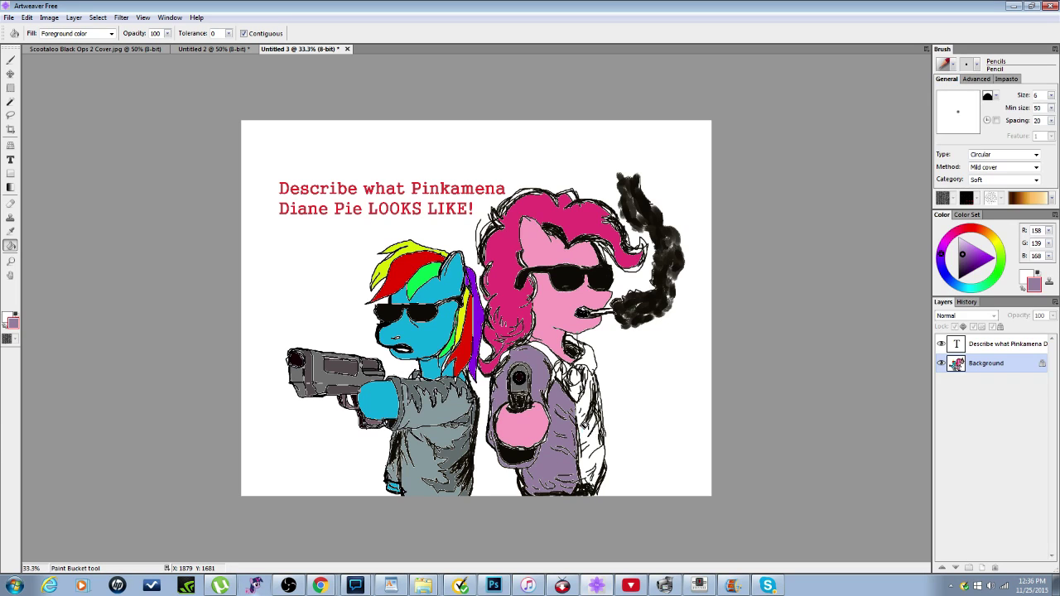
Step: Fill the far half of the pink pony's jacket and the gaps by its front seam and raised hoof with greyish purple
click(593, 445)
scroll(557, 370, up, 4)
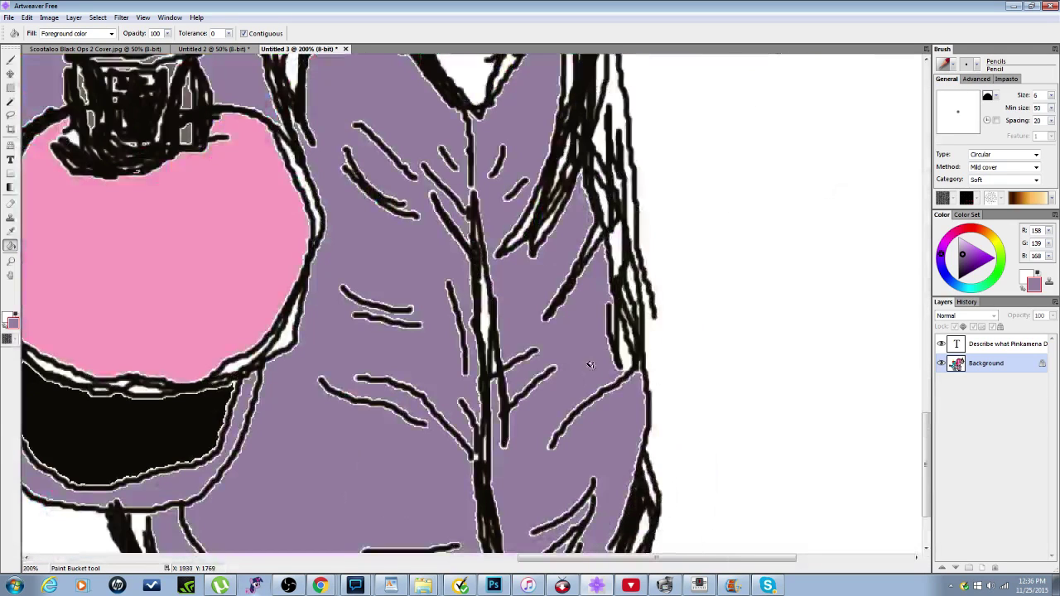
click(484, 319)
click(286, 333)
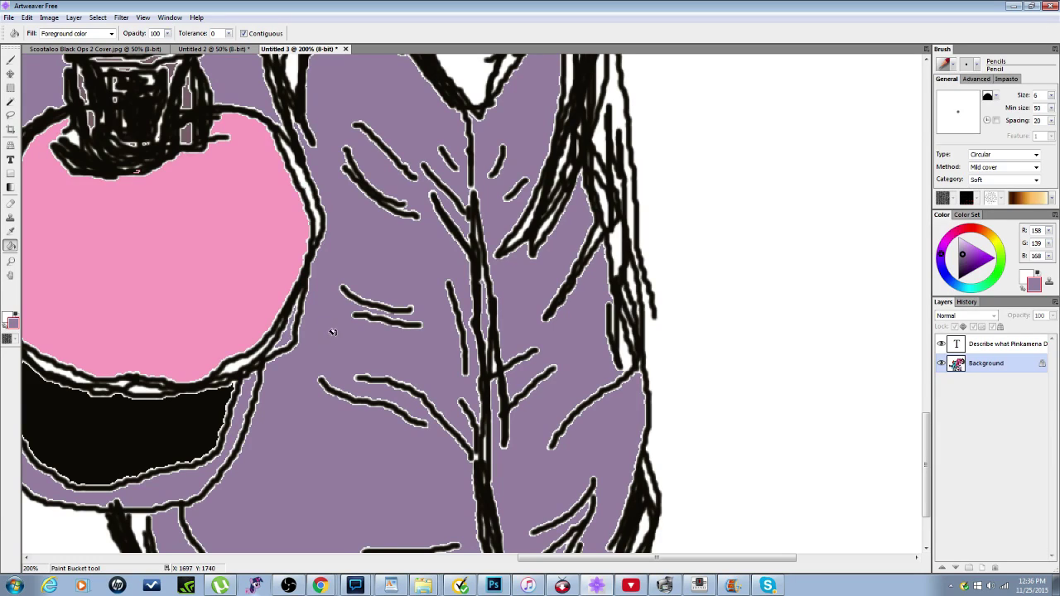
click(325, 203)
Step: Fill the narrow white slivers along the outer edge of the pink pony's far sleeve with the same purple
click(623, 351)
click(615, 242)
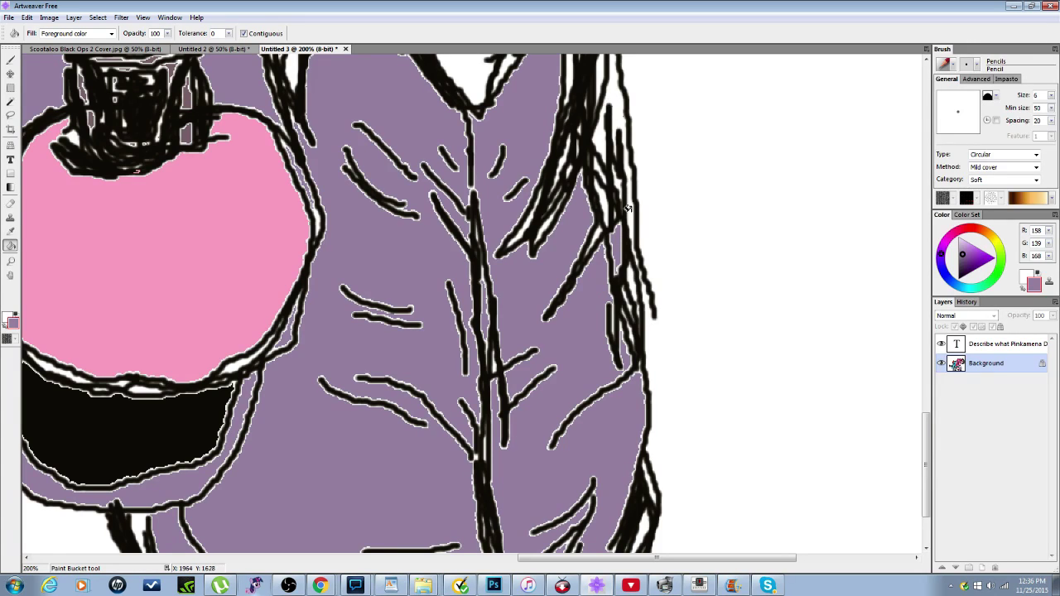
click(619, 135)
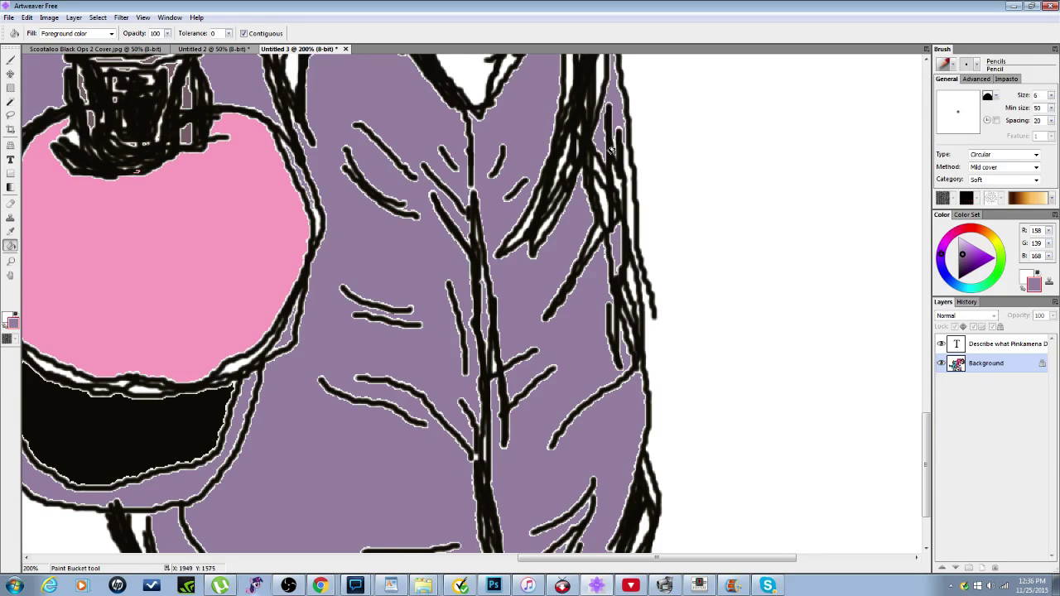
click(625, 206)
click(627, 200)
click(626, 189)
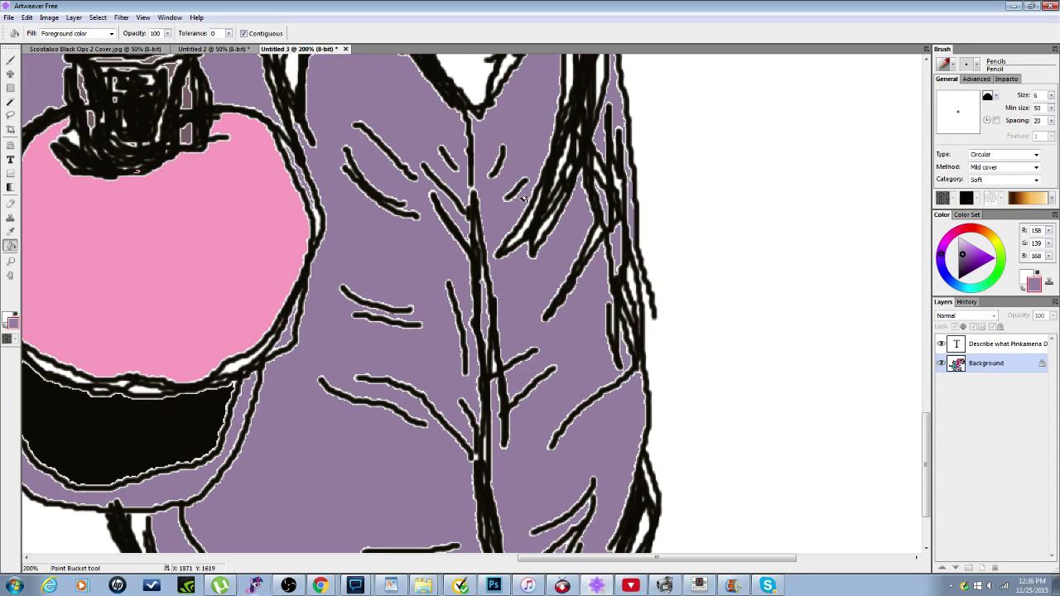
Step: Erase the lines between the pink pony's collar and shoulder with the size 11 Eraser, and fill the collar gaps purple
scroll(508, 210, down, 3)
scroll(616, 429, up, 4)
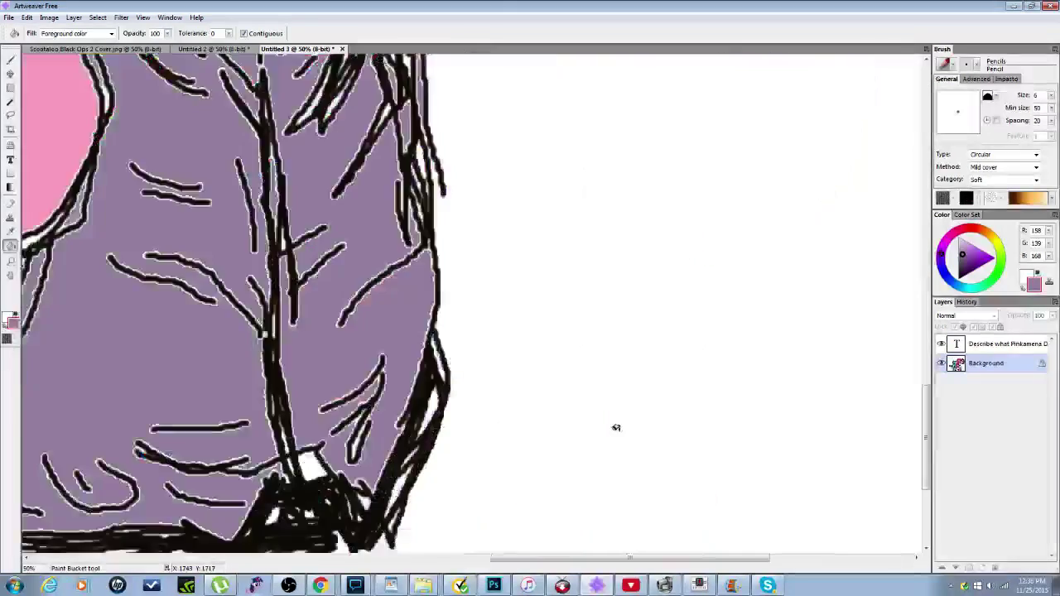
scroll(214, 349, down, 2)
scroll(312, 313, up, 1)
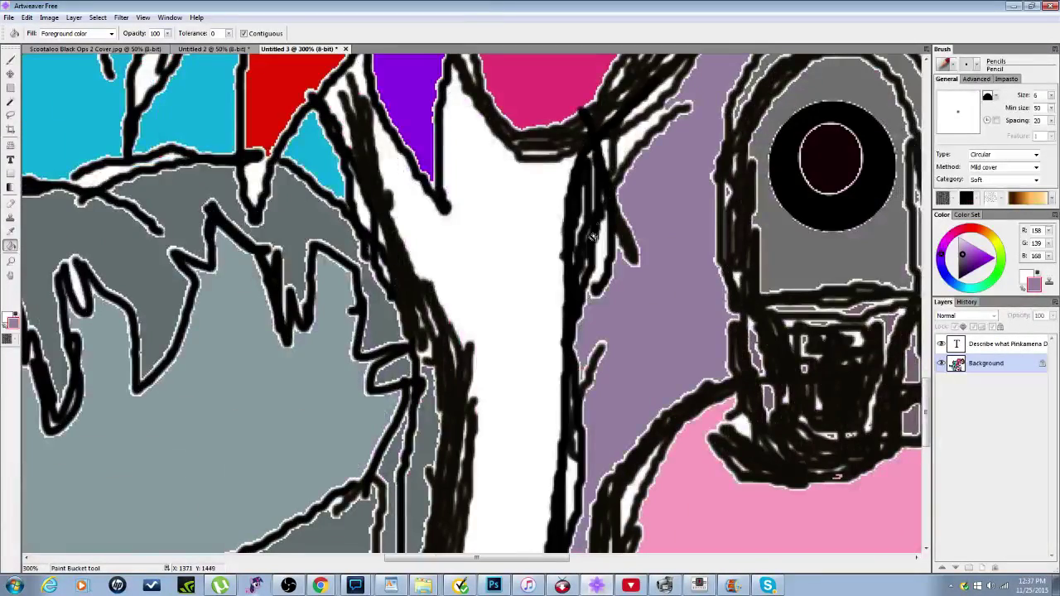
scroll(700, 237, down, 2)
scroll(566, 263, up, 2)
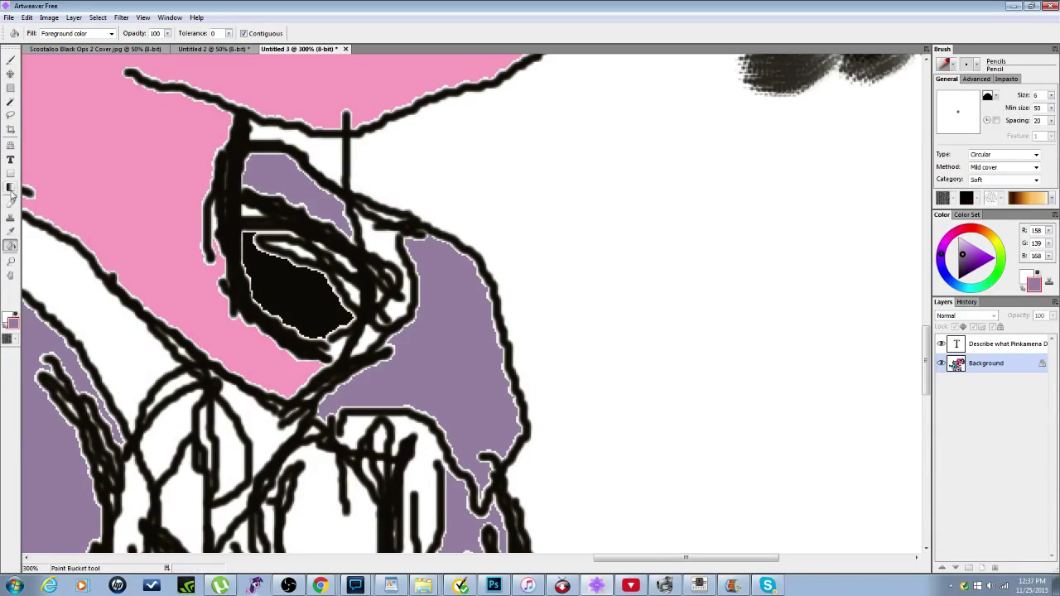
click(10, 203)
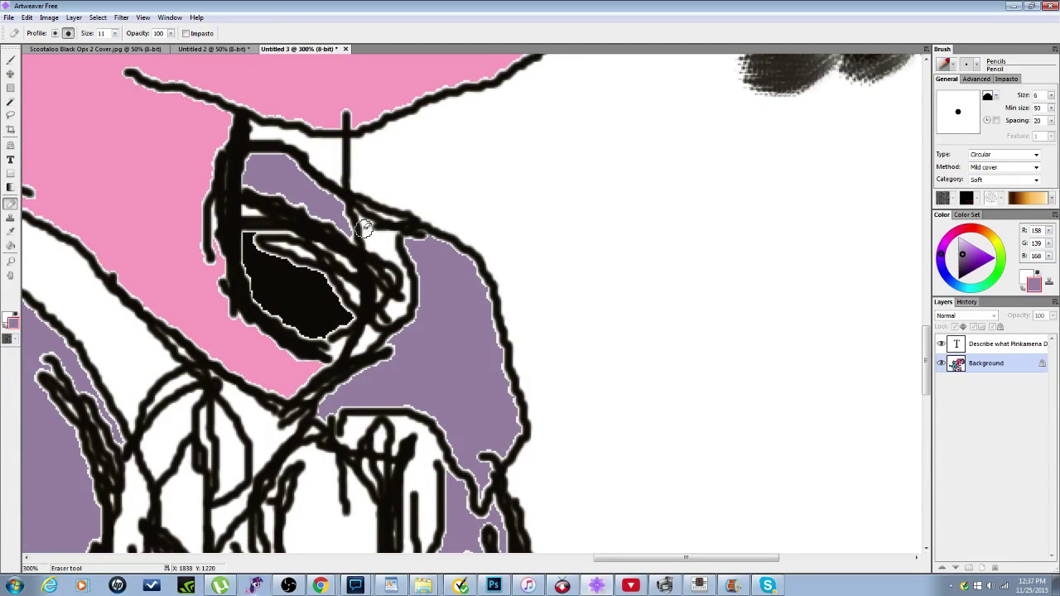
mouse_move(366, 229)
mouse_down()
mouse_move(339, 216)
mouse_move(391, 231)
mouse_move(353, 232)
mouse_move(401, 250)
mouse_move(399, 240)
mouse_up()
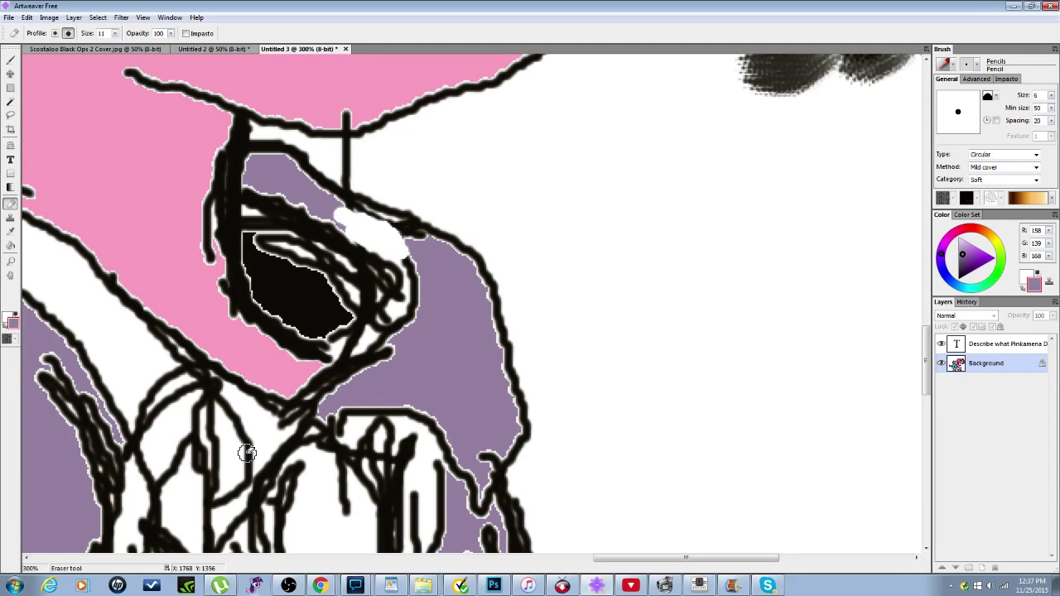
click(10, 245)
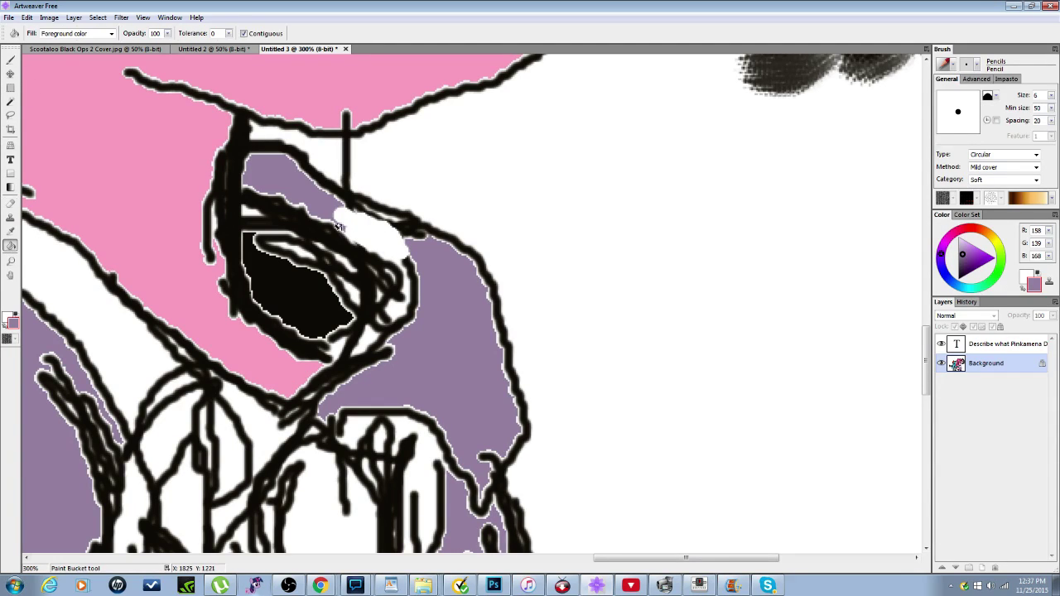
click(359, 222)
click(392, 308)
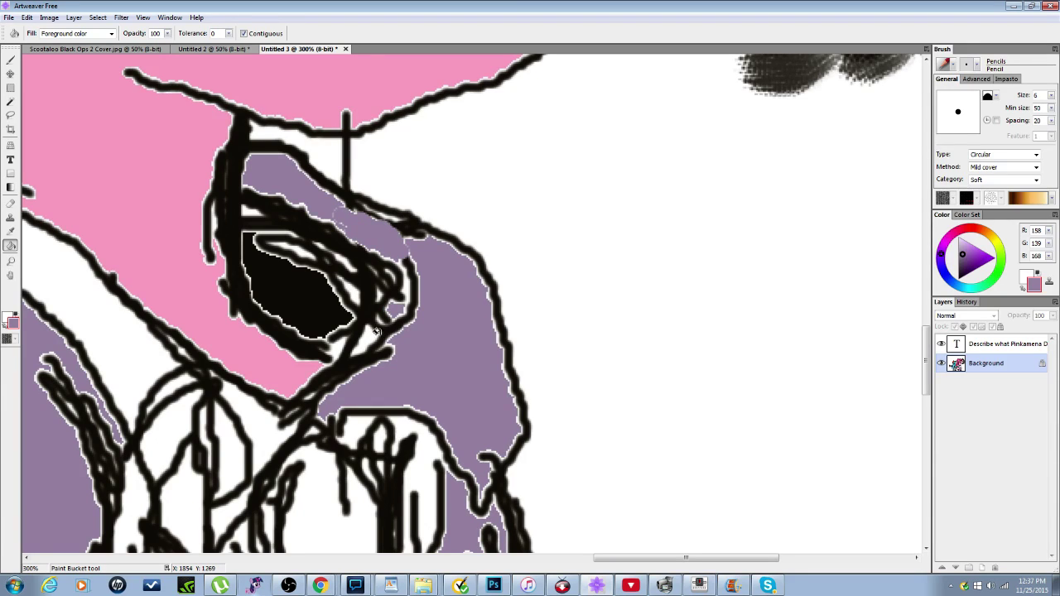
Step: Fill the remaining white areas of the pink pony's upper sleeve, lapels and near shoulder with the greyish purple
click(423, 447)
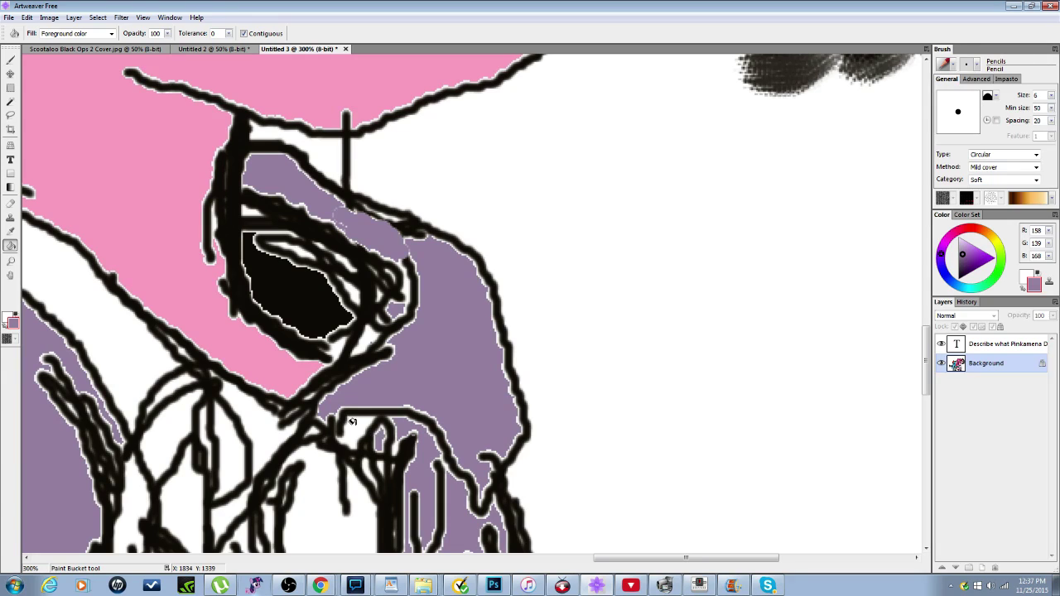
click(252, 439)
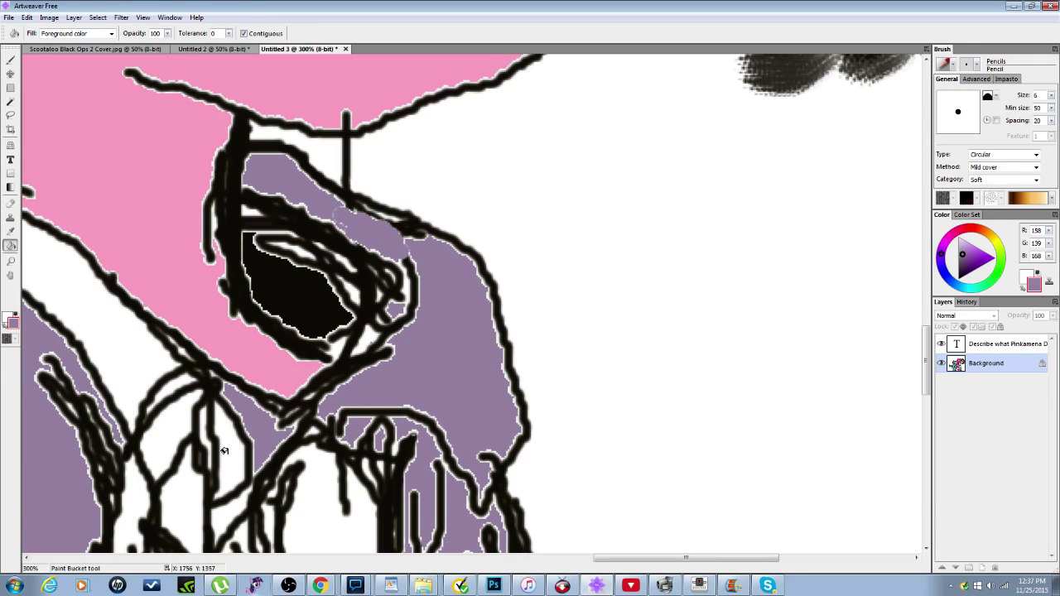
click(223, 452)
click(222, 512)
click(184, 514)
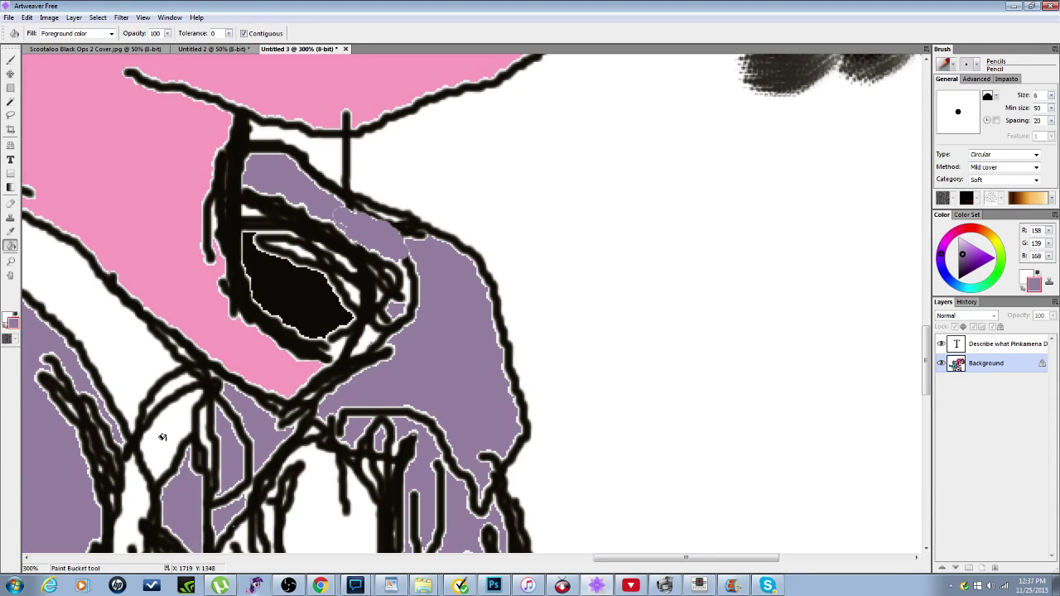
click(163, 437)
click(131, 371)
click(133, 497)
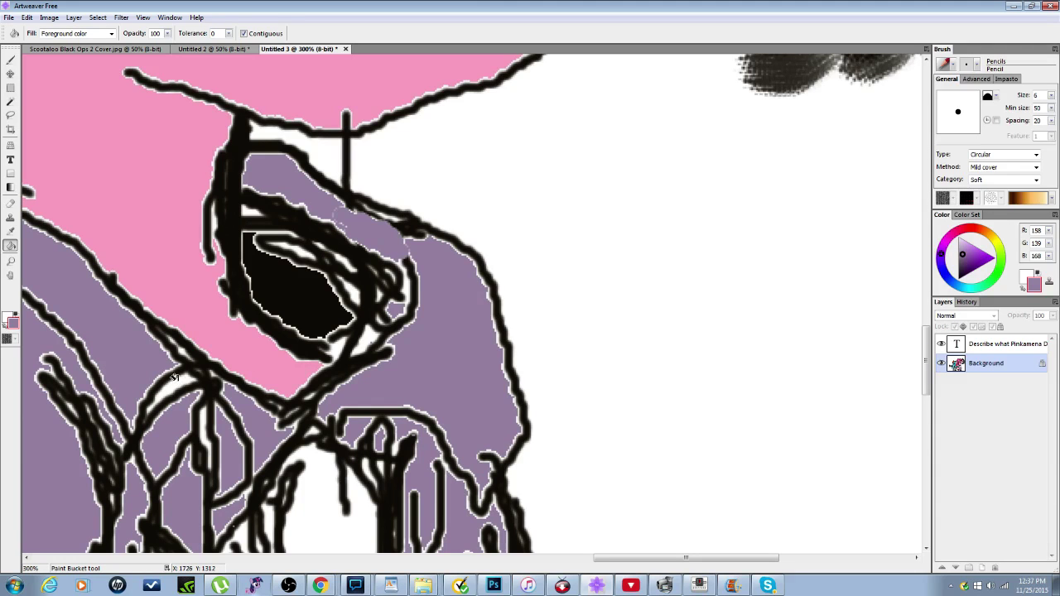
Step: Set the fill colour to grey (RGB 104, 104, 104) and fill the shirt opening in the pink pony's jacket
scroll(246, 490, down, 2)
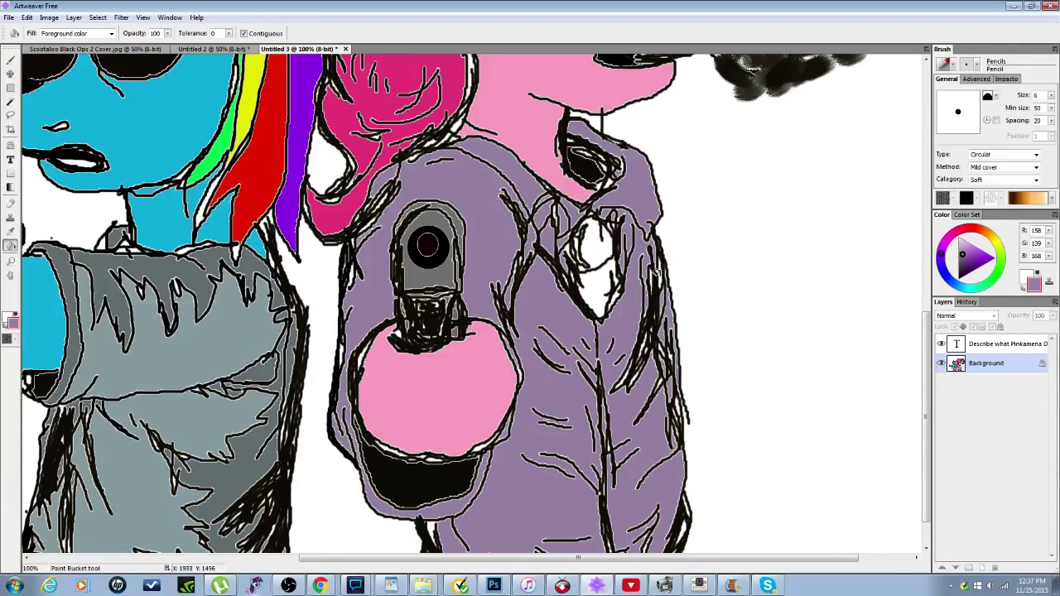
scroll(580, 364, down, 2)
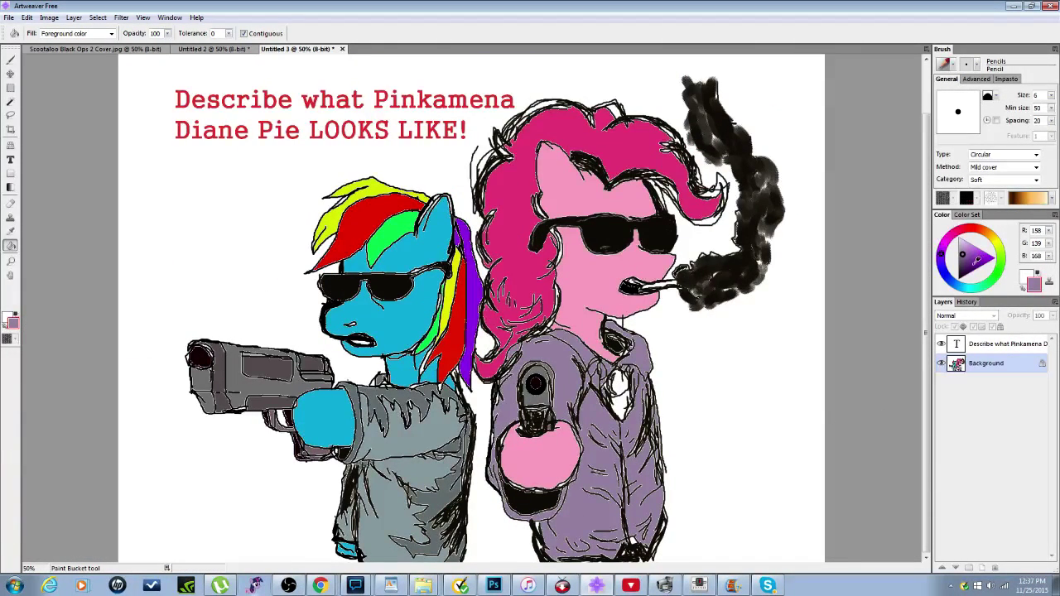
drag(976, 259, 958, 261)
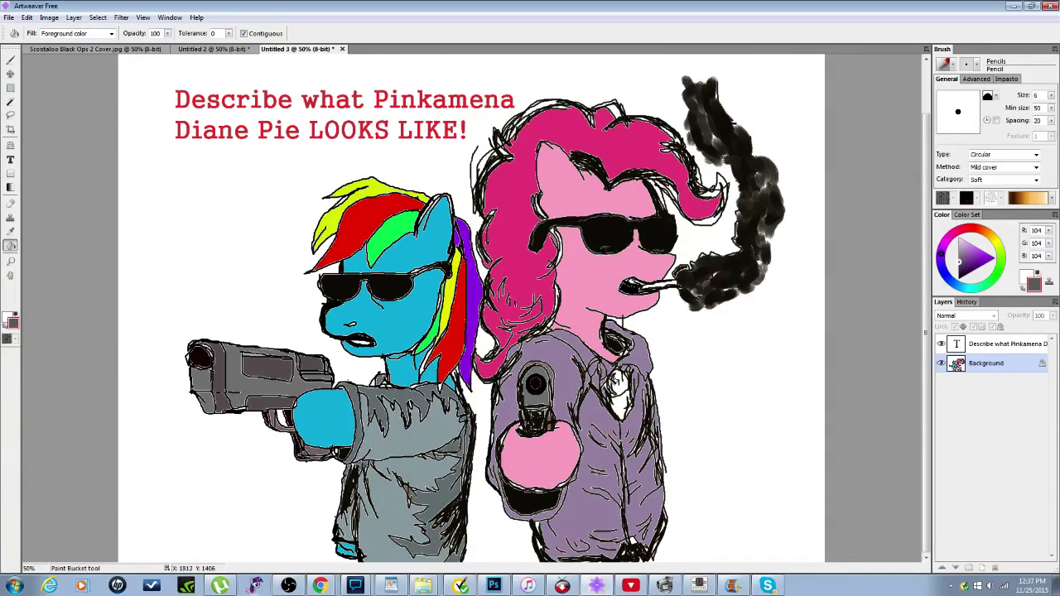
click(615, 383)
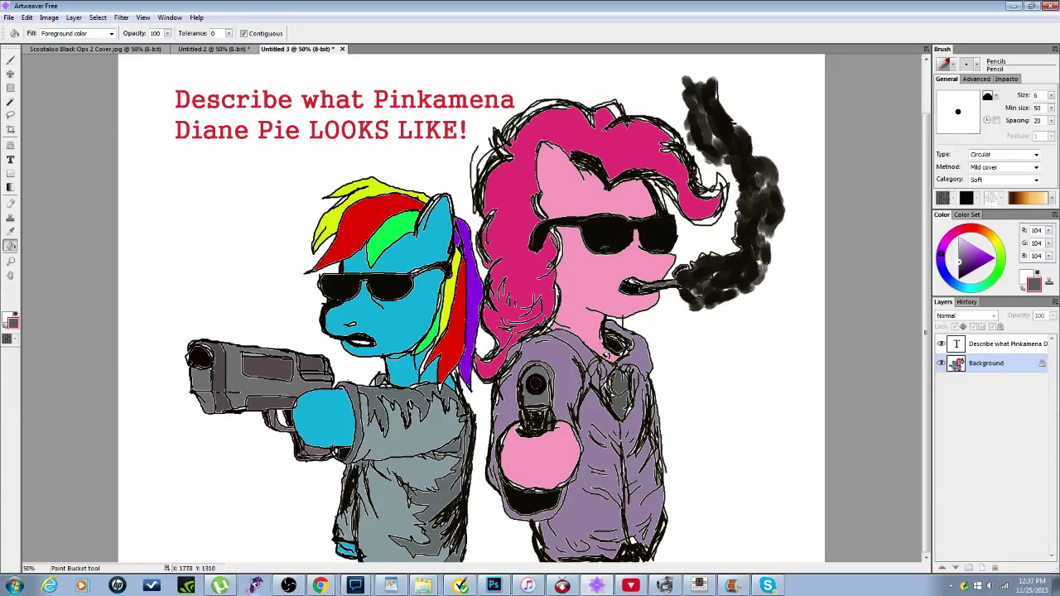
key(ctrl+minus)
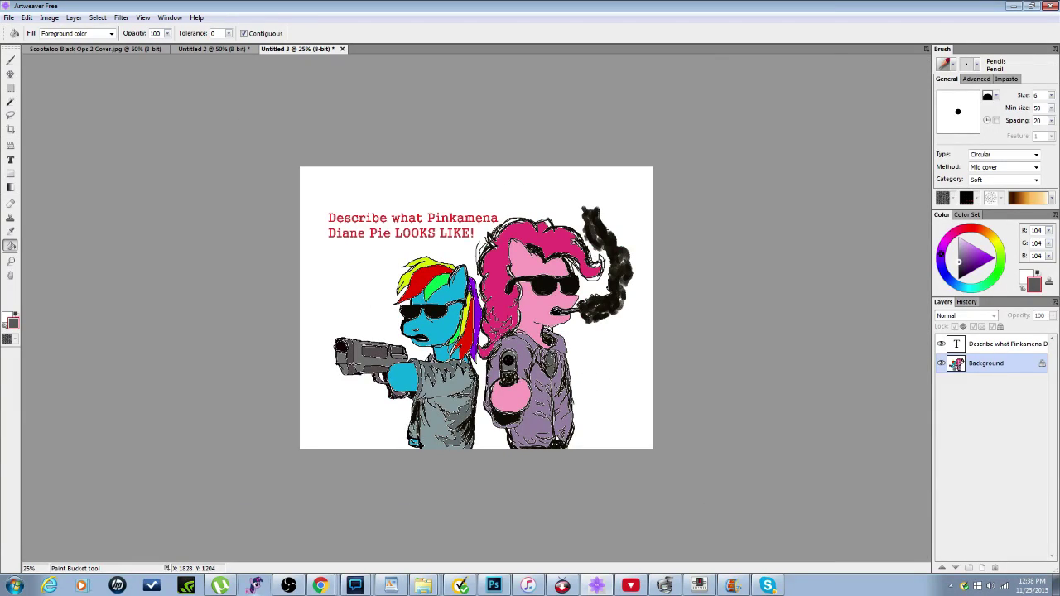
Step: Switch to the Brush tool with the Broad wheel airbrush 100 from the Airbrushes category
click(954, 66)
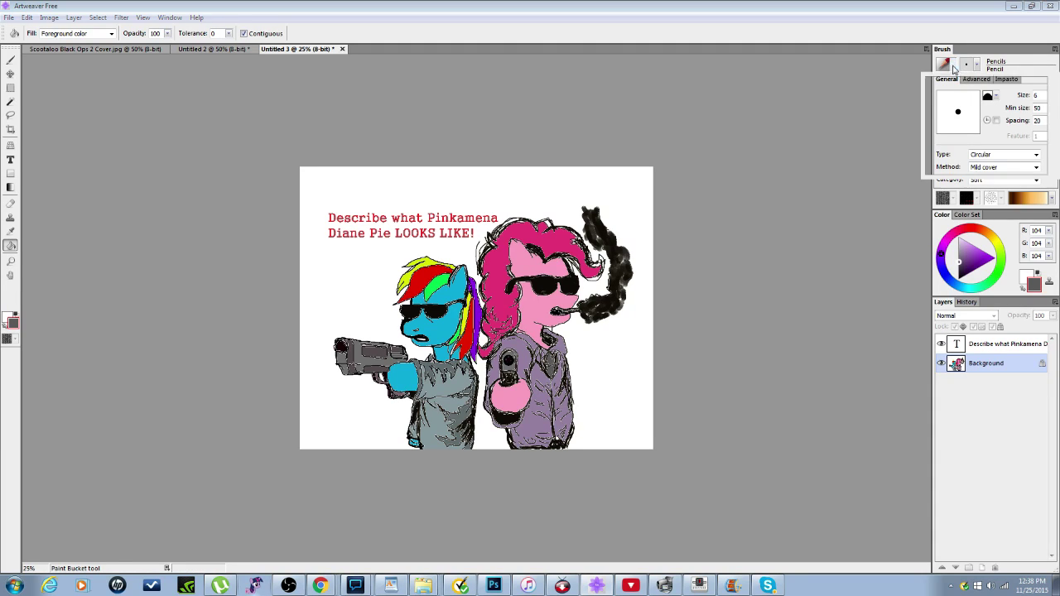
scroll(990, 111, up, 2)
scroll(993, 117, up, 2)
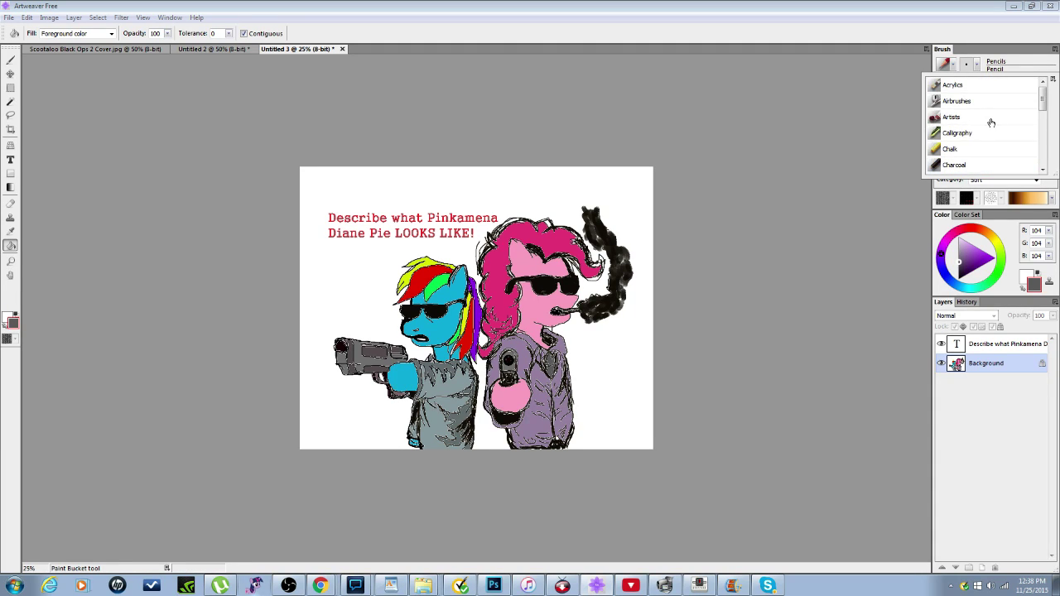
click(957, 101)
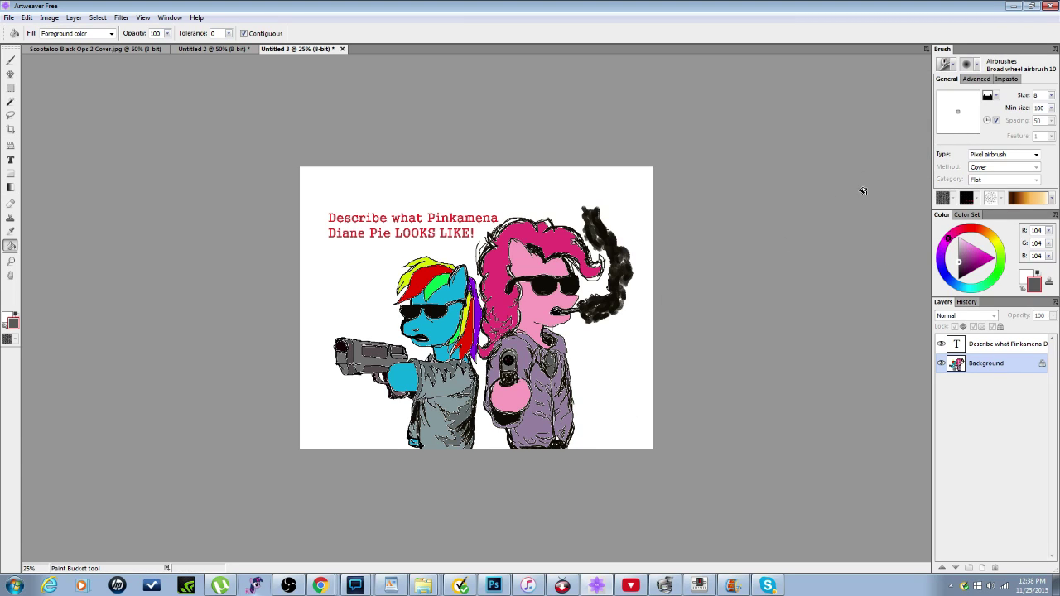
click(11, 60)
scroll(561, 309, up, 5)
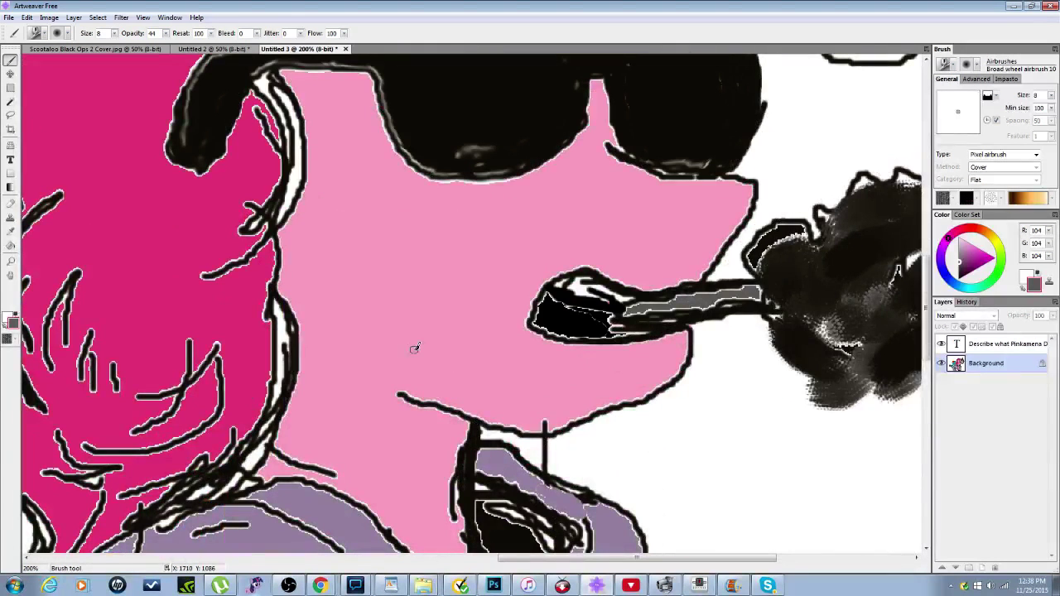
Step: Try size 8 grey airbrush strokes on the pink pony's cheek, and undo them
mouse_move(343, 228)
mouse_down()
mouse_move(363, 247)
mouse_move(346, 228)
mouse_move(363, 282)
mouse_move(360, 319)
mouse_move(340, 242)
mouse_move(358, 319)
mouse_up()
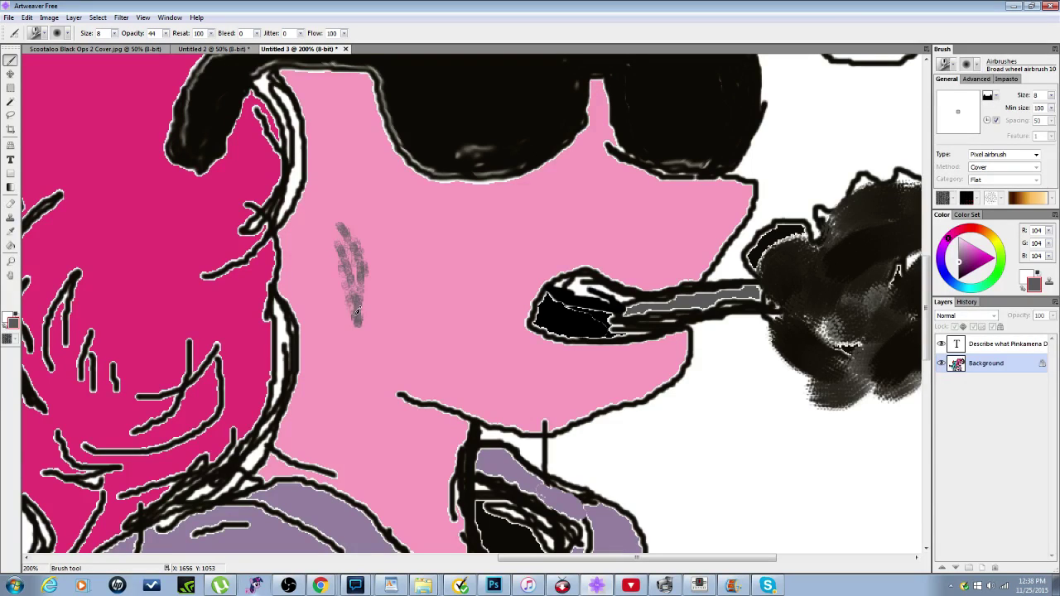
key(ctrl+z)
key(ctrl+z)
key(ctrl+z)
key(ctrl+z)
key(ctrl+z)
key(ctrl+z)
key(ctrl+z)
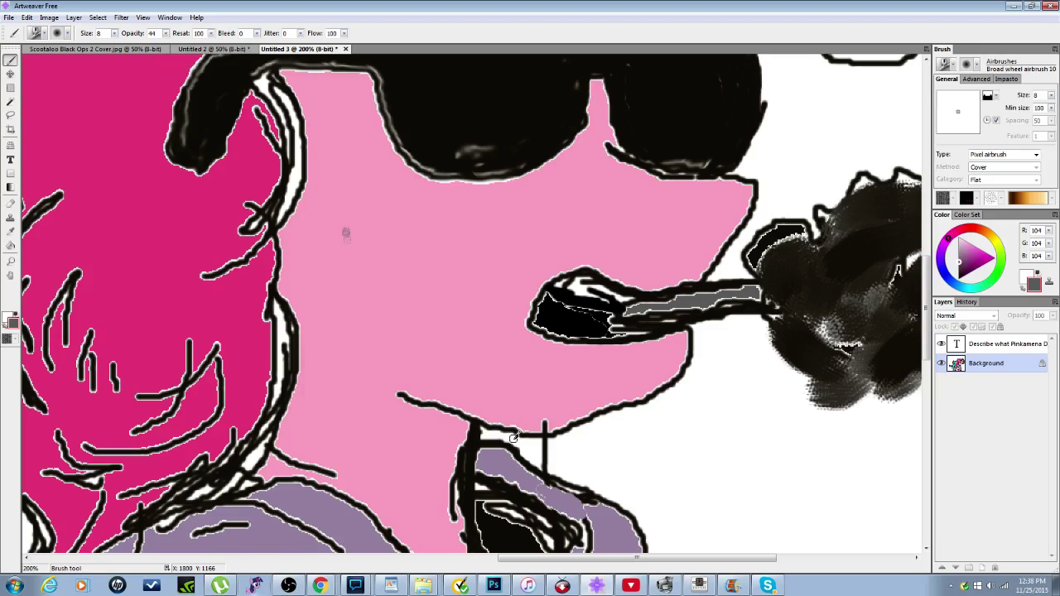
Step: Try the Medium profile for the airbrush with grey strokes on the pink pony's cheek, and undo the strokes
click(996, 96)
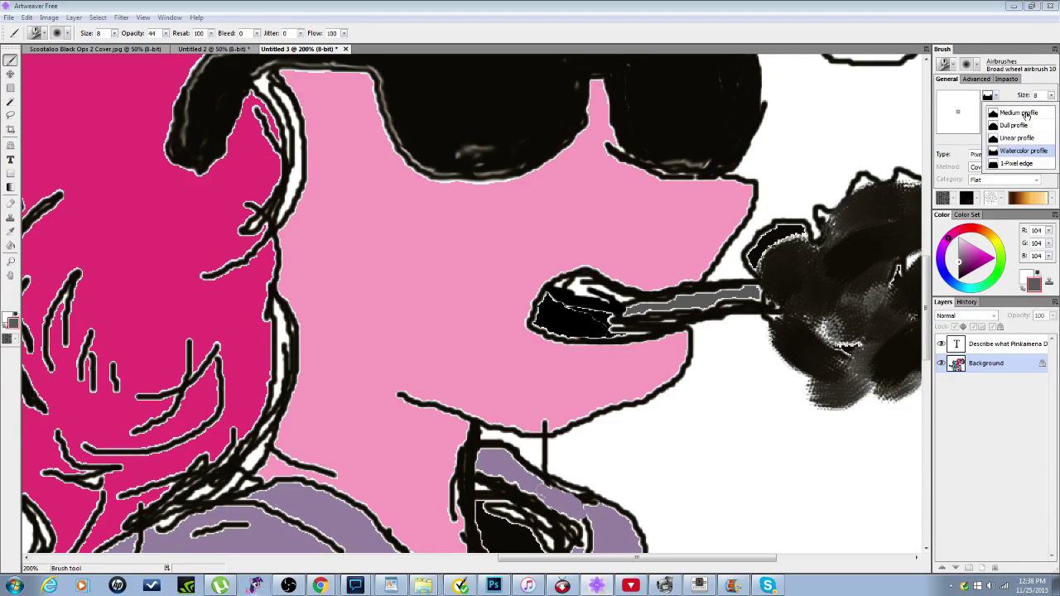
click(1026, 113)
drag(346, 271, 354, 307)
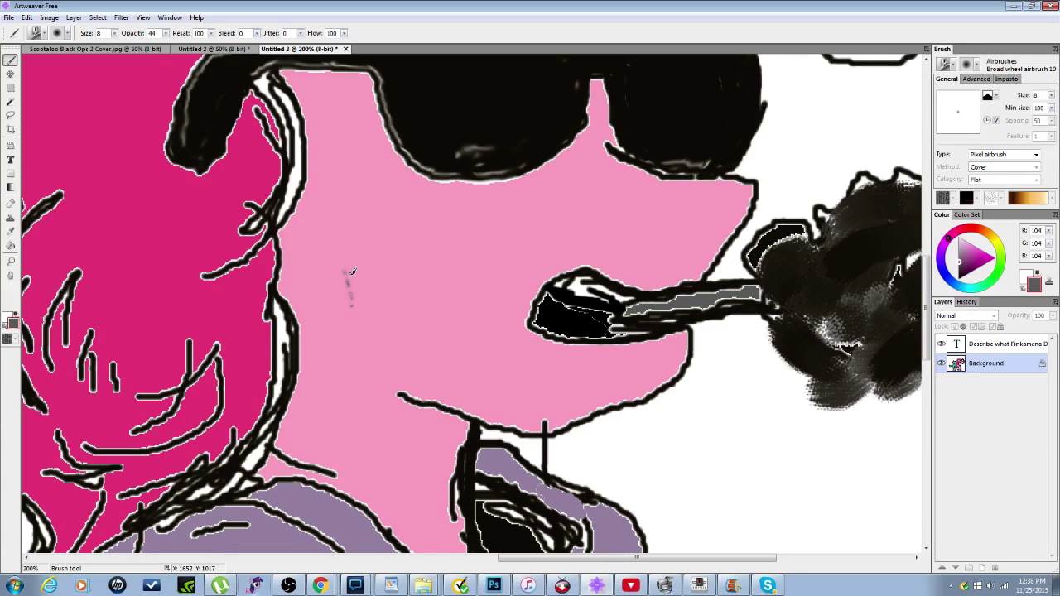
mouse_move(320, 246)
mouse_down()
mouse_move(327, 296)
mouse_move(343, 284)
mouse_up()
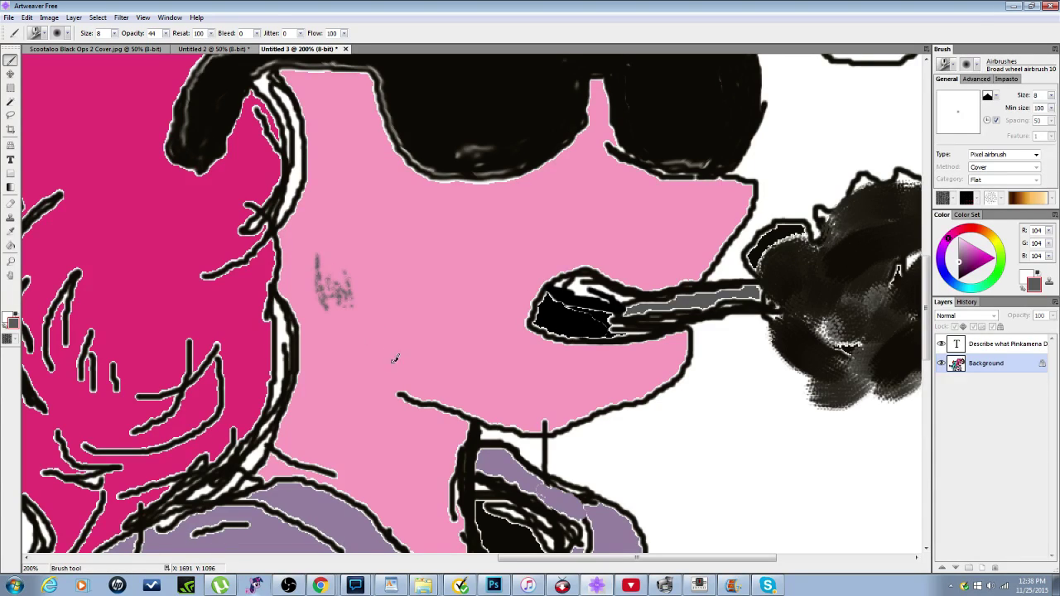
key(ctrl+z)
key(ctrl+z)
key(ctrl+z)
key(ctrl+z)
key(ctrl+z)
key(ctrl+z)
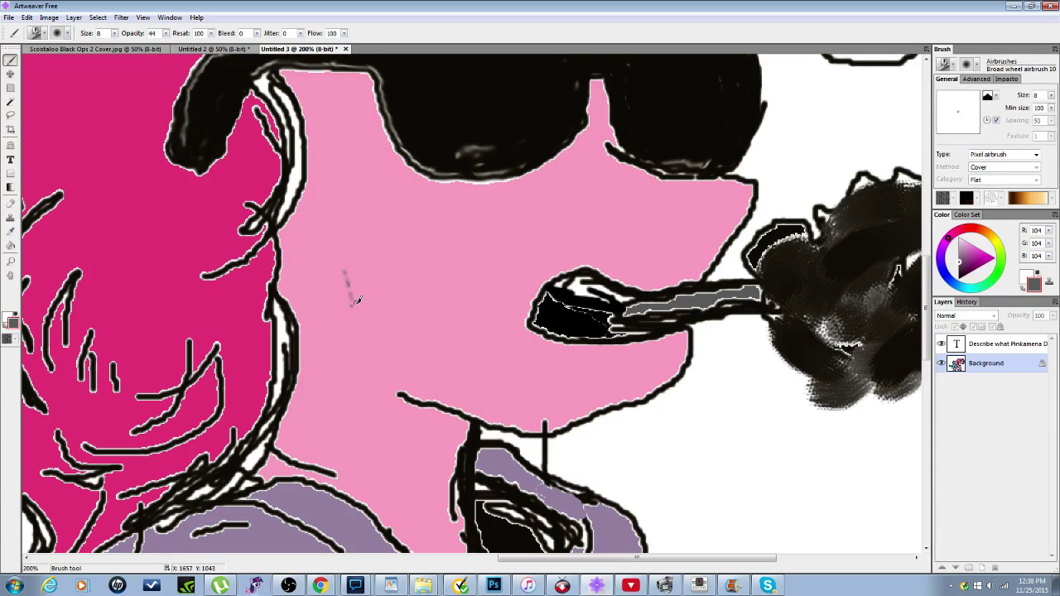
Step: Shade the pink pony's cheek and neck along the hairline with grey, using the Broad wheel airbrush 40
click(978, 64)
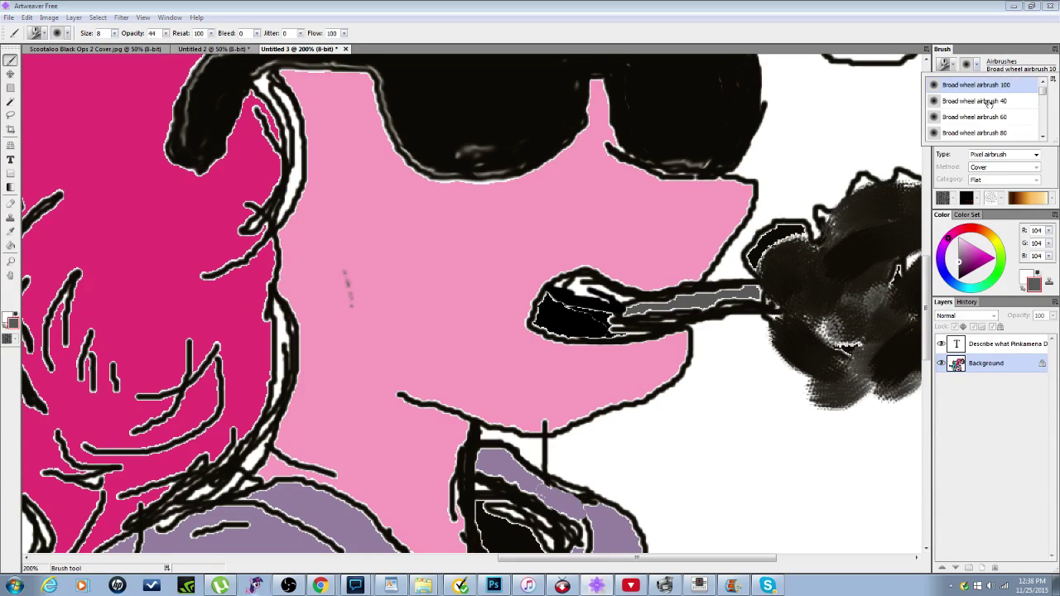
click(989, 105)
mouse_move(325, 255)
mouse_down()
mouse_move(361, 321)
mouse_move(334, 291)
mouse_move(328, 260)
mouse_move(377, 278)
mouse_move(451, 259)
mouse_move(378, 306)
mouse_move(416, 303)
mouse_move(350, 340)
mouse_move(331, 328)
mouse_move(292, 253)
mouse_move(350, 315)
mouse_move(317, 310)
mouse_move(303, 292)
mouse_move(319, 414)
mouse_move(306, 365)
mouse_move(316, 368)
mouse_move(301, 427)
mouse_move(353, 465)
mouse_move(298, 414)
mouse_move(308, 449)
mouse_move(271, 476)
mouse_move(345, 487)
mouse_move(397, 509)
mouse_move(356, 482)
mouse_move(341, 478)
mouse_move(427, 545)
mouse_move(445, 546)
mouse_move(409, 532)
mouse_move(410, 505)
mouse_move(425, 487)
mouse_move(445, 529)
mouse_move(344, 419)
mouse_move(386, 449)
mouse_up()
key(ctrl+minus)
key(ctrl+minus)
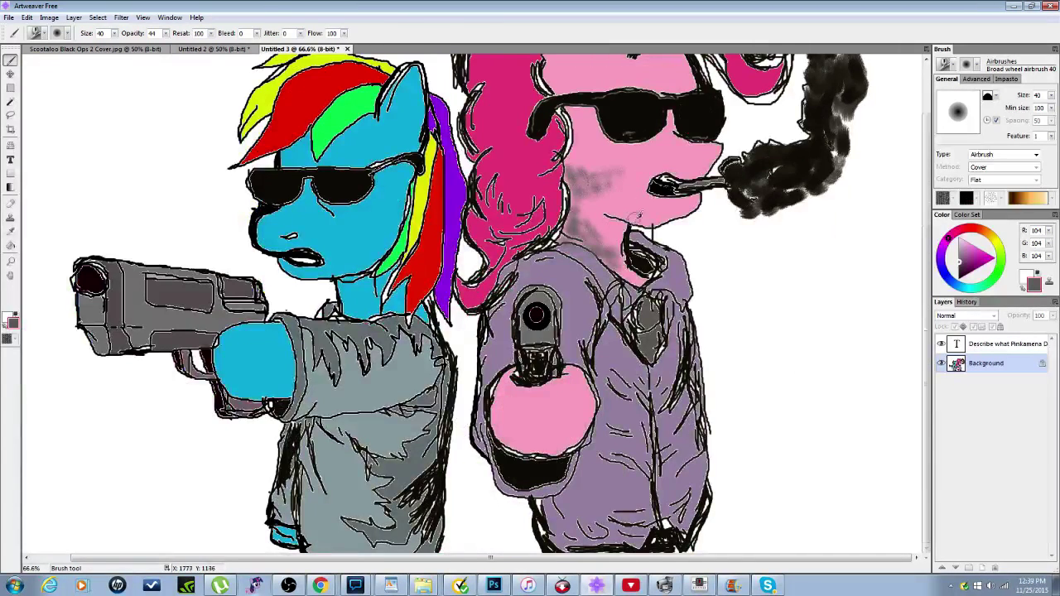
key(ctrl+minus)
drag(606, 363, 603, 348)
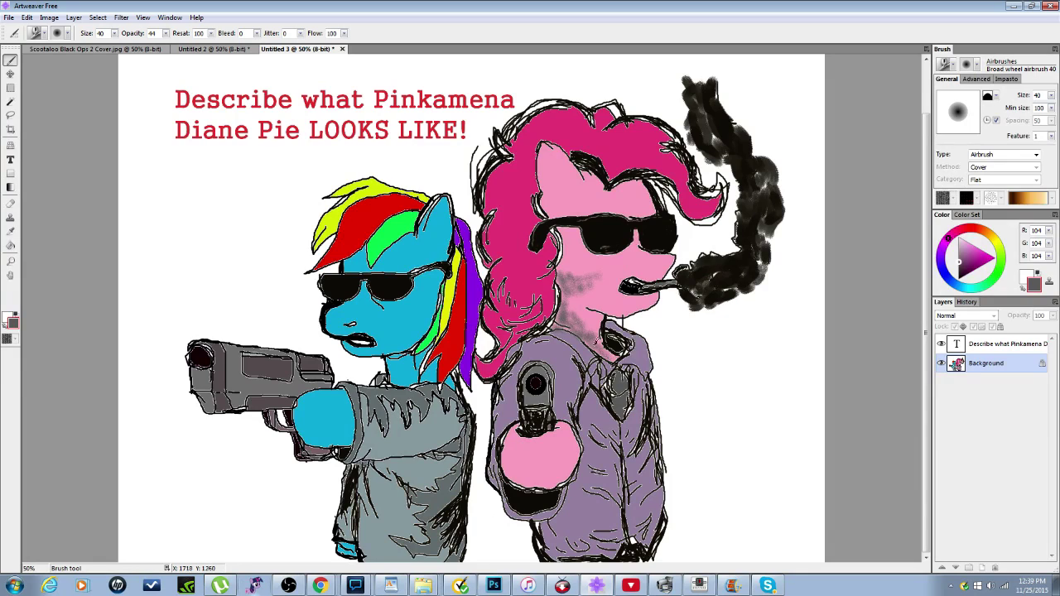
mouse_move(570, 292)
mouse_down()
mouse_move(579, 292)
mouse_move(562, 326)
mouse_move(581, 295)
mouse_move(570, 234)
mouse_up()
drag(558, 281, 575, 256)
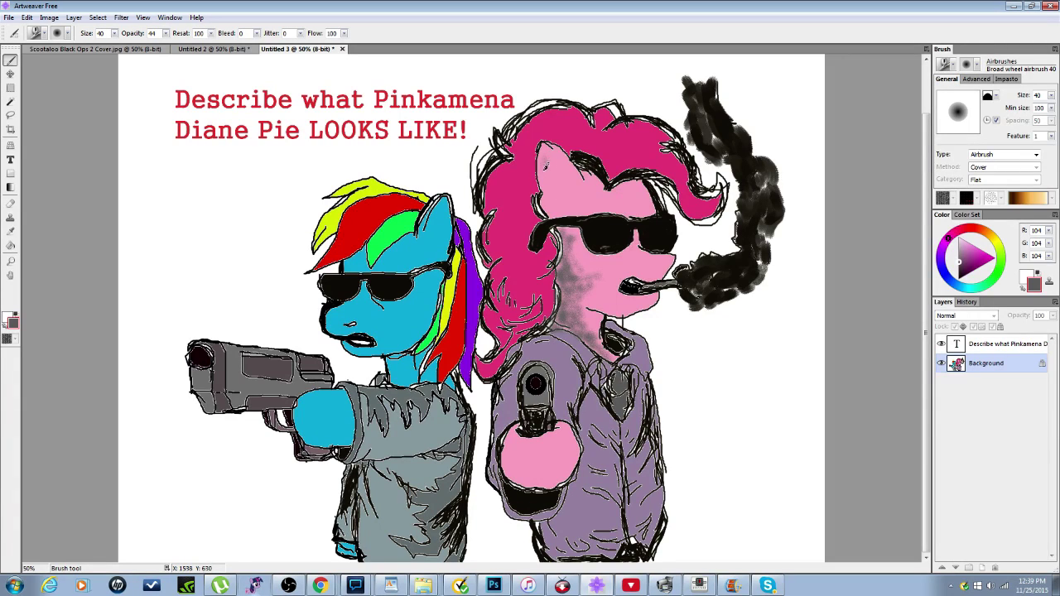
Step: Airbrush grey shading on the pink pony's ear, forehead and muzzle, and across her mane up to its curled tip
mouse_move(546, 166)
mouse_down()
mouse_move(550, 196)
mouse_move(548, 159)
mouse_move(553, 197)
mouse_move(573, 217)
mouse_move(550, 202)
mouse_move(544, 211)
mouse_move(642, 184)
mouse_move(643, 213)
mouse_move(639, 185)
mouse_move(631, 206)
mouse_move(623, 184)
mouse_up()
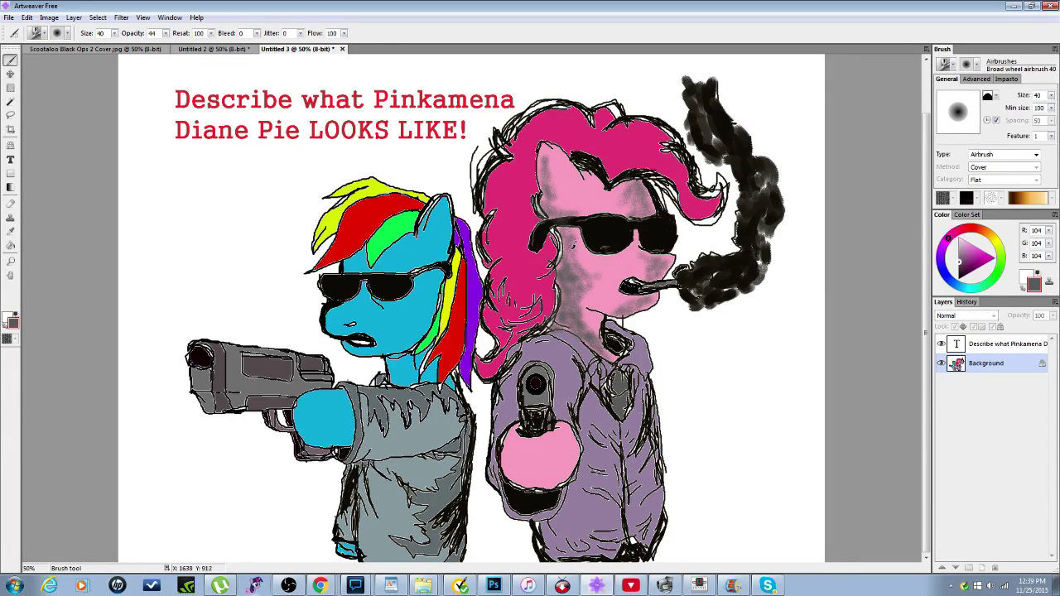
drag(557, 207, 544, 149)
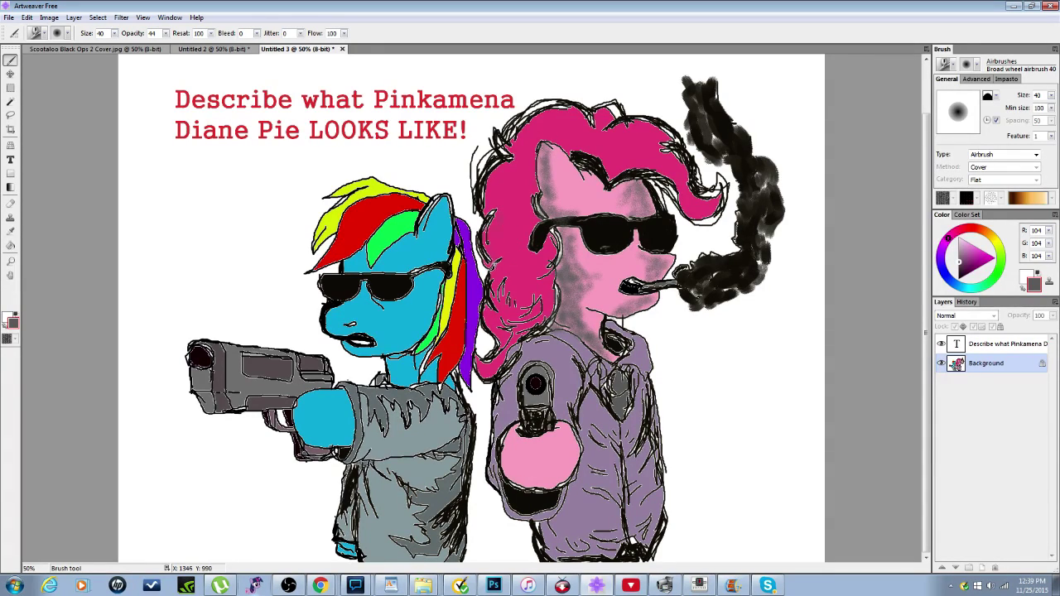
drag(510, 225, 517, 218)
drag(719, 196, 703, 220)
mouse_move(701, 217)
mouse_down()
mouse_move(726, 179)
mouse_move(706, 194)
mouse_move(694, 188)
mouse_up()
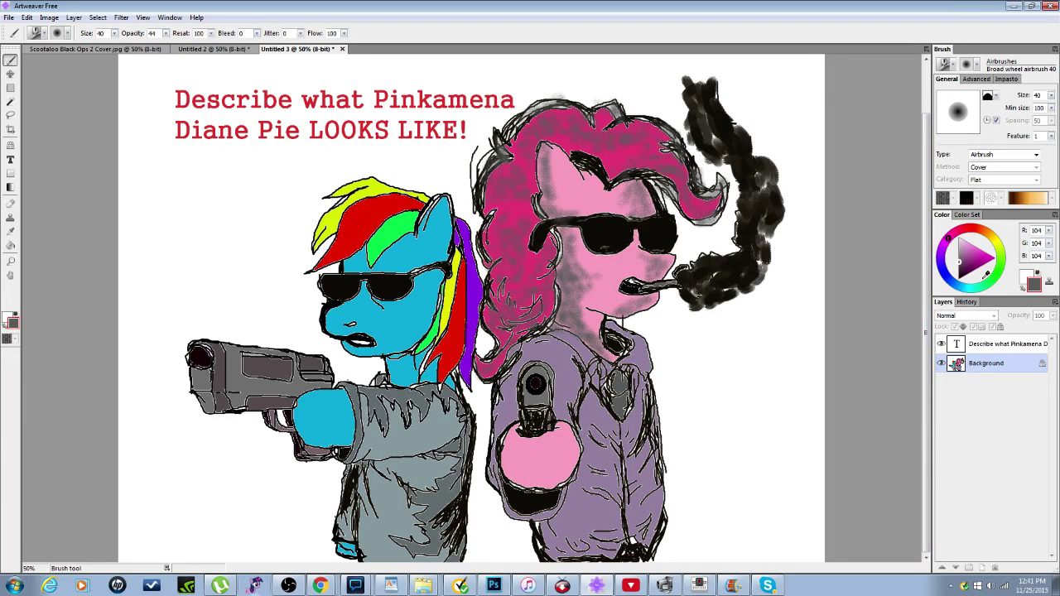
Step: Choose a strong pink (RGB 237, 61, 134) and airbrush it over the pink pony's cheek, neck, ear and forehead
click(958, 229)
drag(991, 262, 983, 251)
mouse_move(580, 269)
mouse_down()
mouse_move(592, 273)
mouse_move(575, 250)
mouse_move(599, 271)
mouse_move(601, 257)
mouse_move(590, 258)
mouse_move(608, 258)
mouse_move(596, 271)
mouse_move(605, 280)
mouse_move(614, 265)
mouse_move(588, 300)
mouse_move(591, 292)
mouse_move(601, 309)
mouse_move(593, 313)
mouse_move(606, 305)
mouse_move(588, 313)
mouse_move(596, 328)
mouse_move(588, 322)
mouse_move(605, 323)
mouse_move(613, 356)
mouse_move(588, 305)
mouse_up()
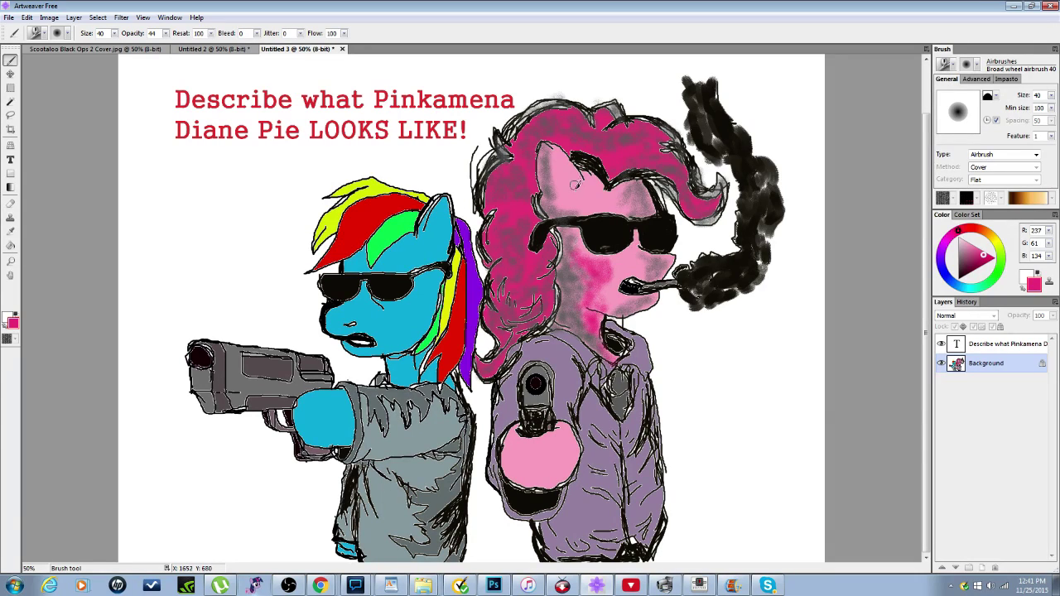
mouse_move(579, 200)
mouse_down()
mouse_move(561, 192)
mouse_move(556, 151)
mouse_move(556, 184)
mouse_move(560, 149)
mouse_move(578, 178)
mouse_move(560, 151)
mouse_move(564, 178)
mouse_move(564, 167)
mouse_move(580, 170)
mouse_move(598, 184)
mouse_up()
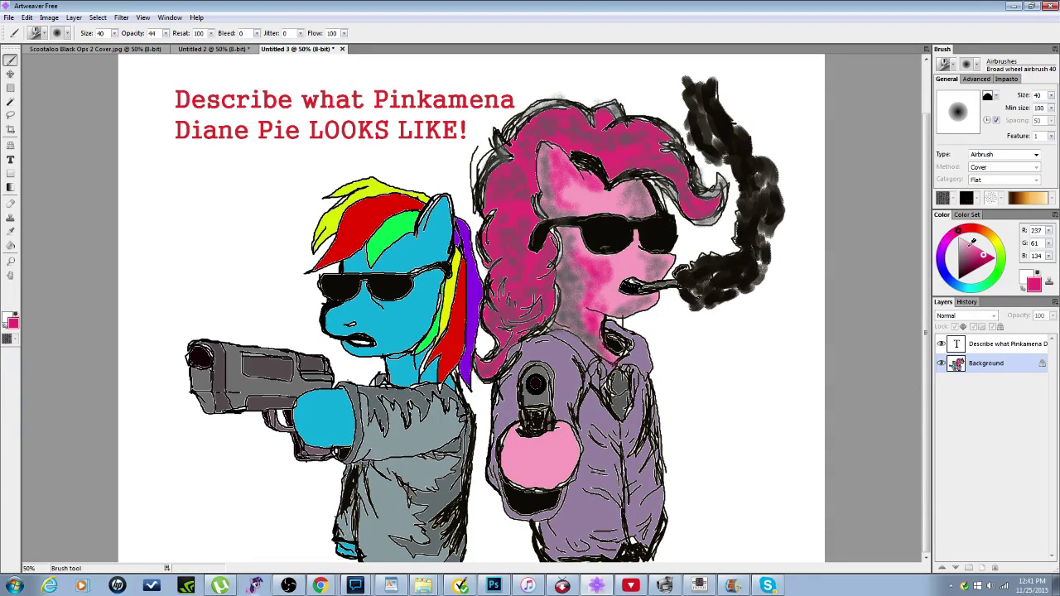
Step: Choose a lighter pink (RGB 239, 112, 165) and blend it over the pink pony's face and the grey cheek and neck shading
drag(972, 240, 977, 251)
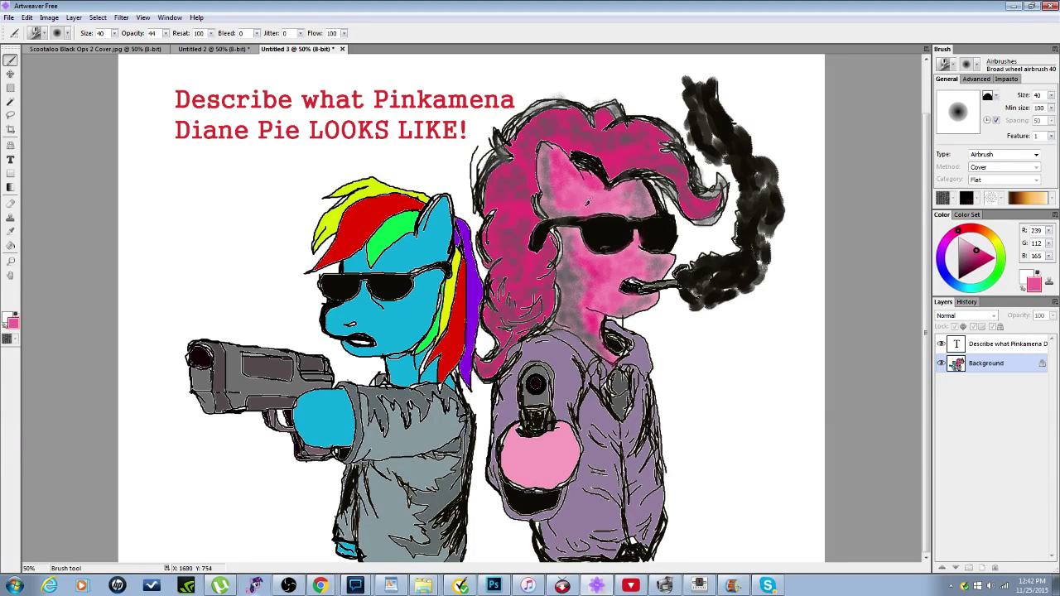
scroll(613, 203, up, 5)
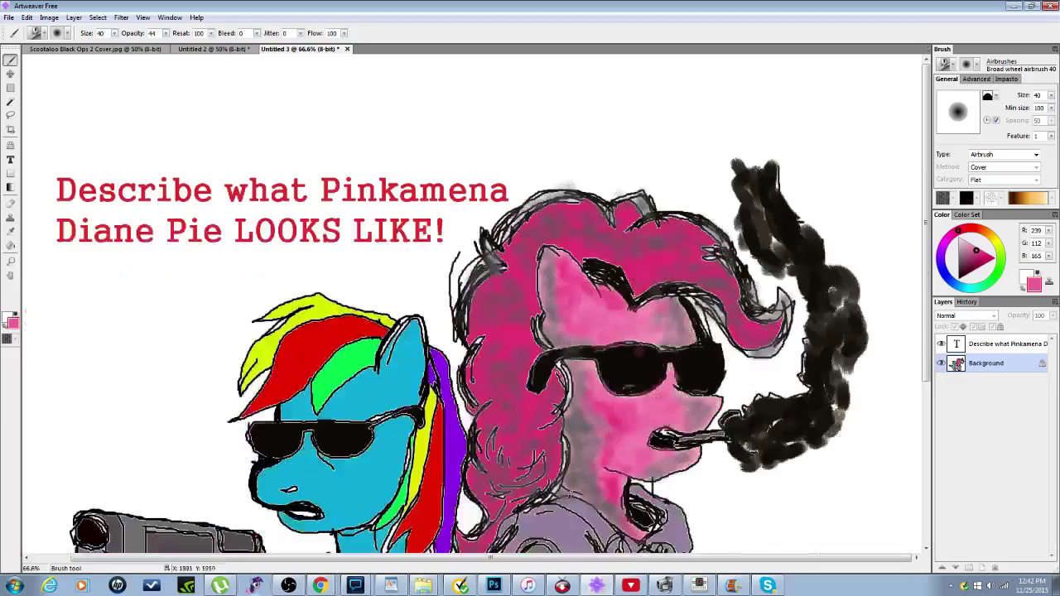
scroll(361, 365, up, 2)
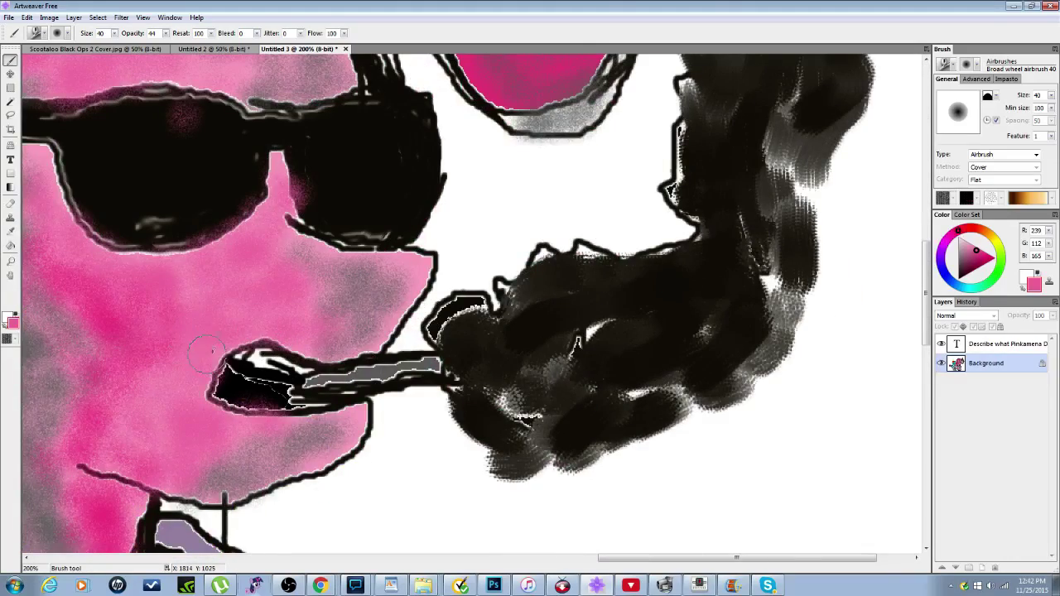
scroll(343, 520, down, 1)
scroll(435, 356, up, 1)
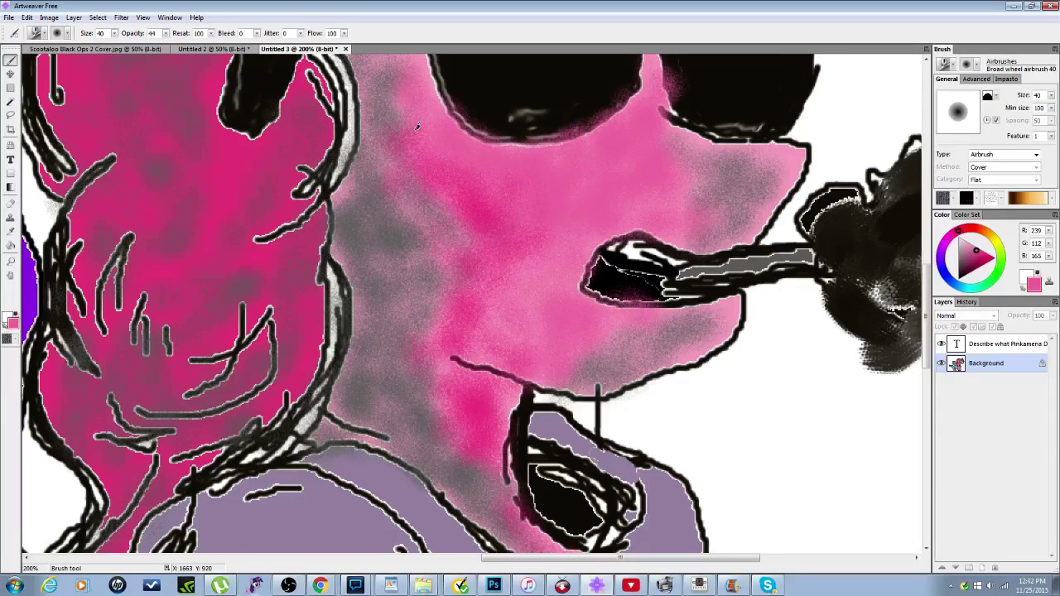
mouse_move(419, 123)
mouse_down()
mouse_move(486, 220)
mouse_move(443, 186)
mouse_up()
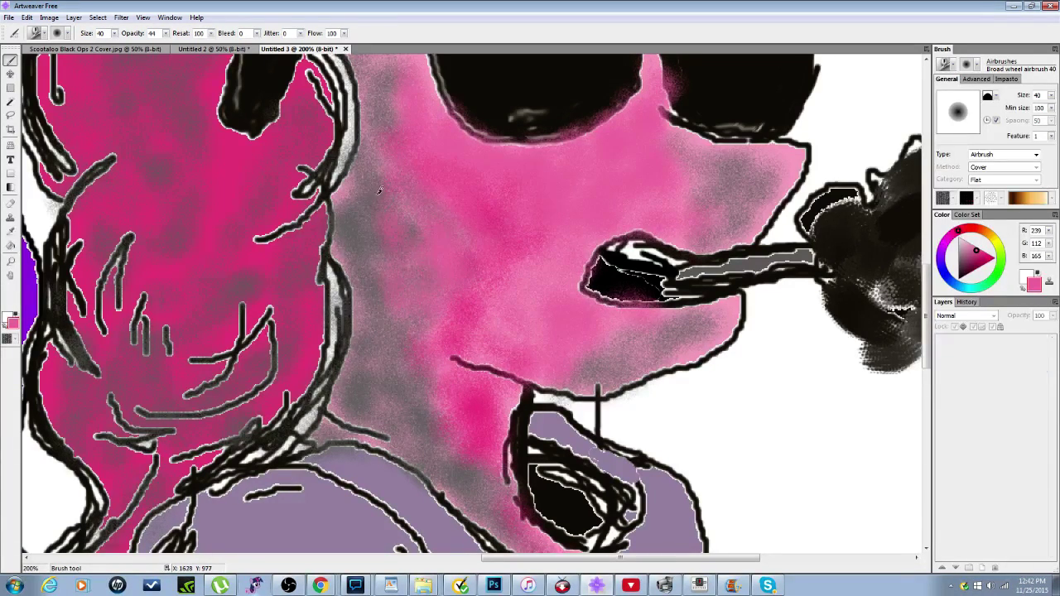
drag(363, 202, 386, 337)
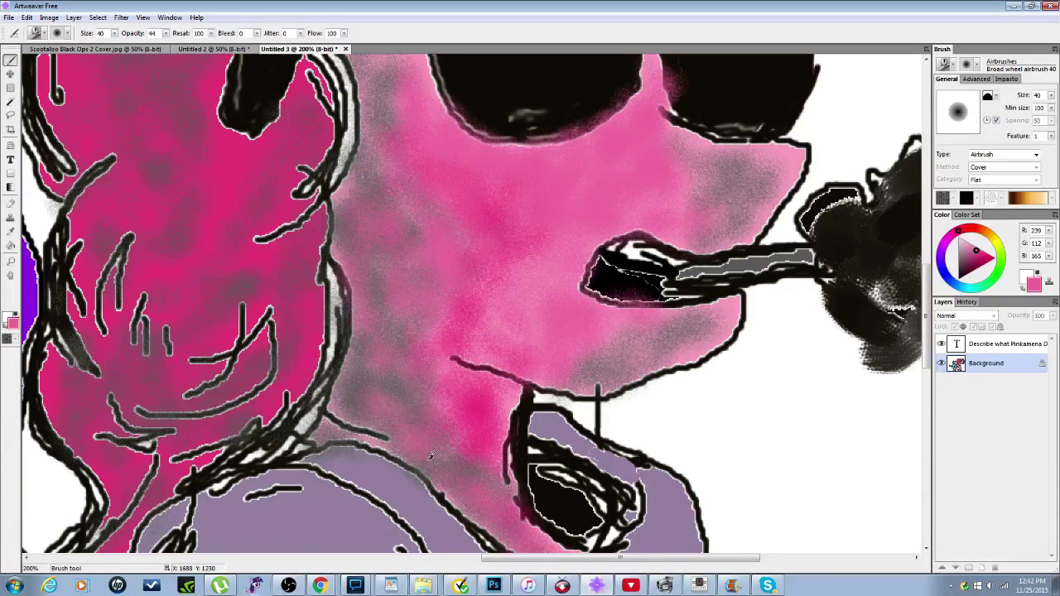
mouse_move(430, 456)
mouse_down()
mouse_move(468, 472)
mouse_move(397, 439)
mouse_move(311, 431)
mouse_up()
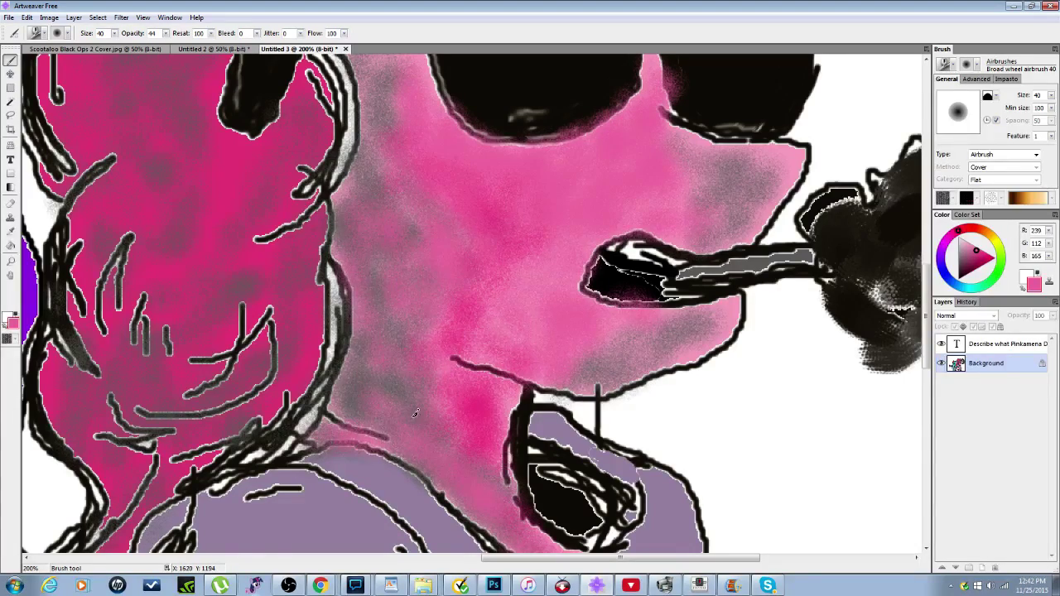
Step: Blend the lighter pink over the pink pony's forehead, between the hairline and the sunglasses
key(ctrl+minus)
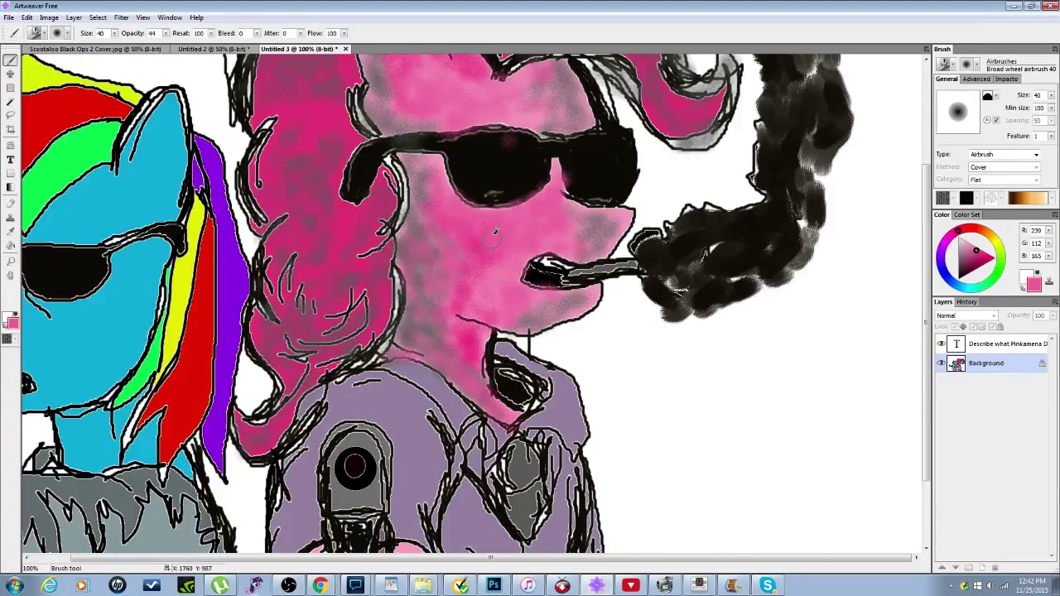
key(ctrl+minus)
key(ctrl+minus)
key(ctrl+plus)
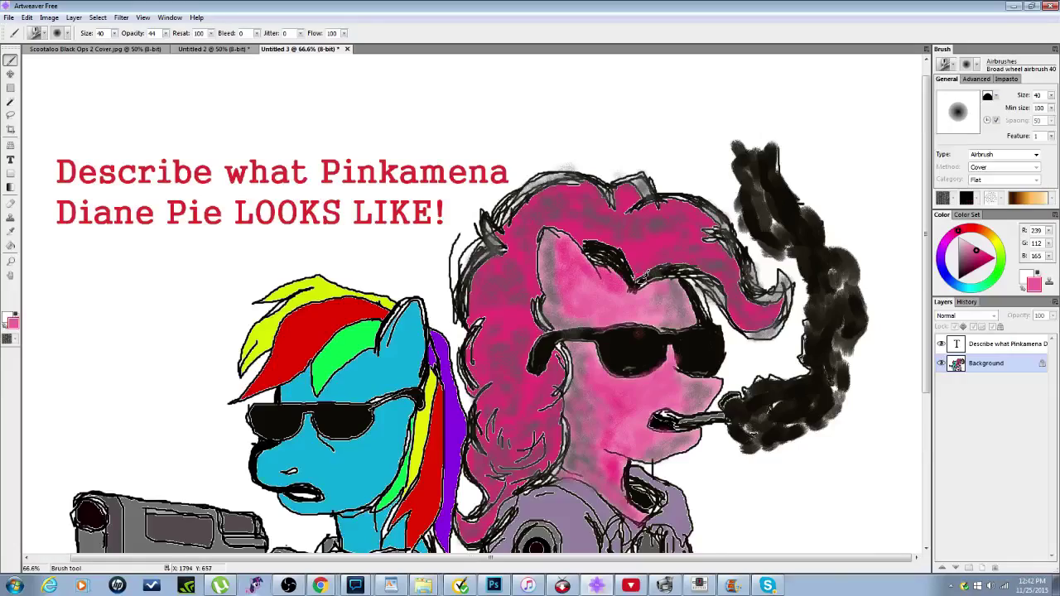
key(ctrl+plus)
key(ctrl+plus)
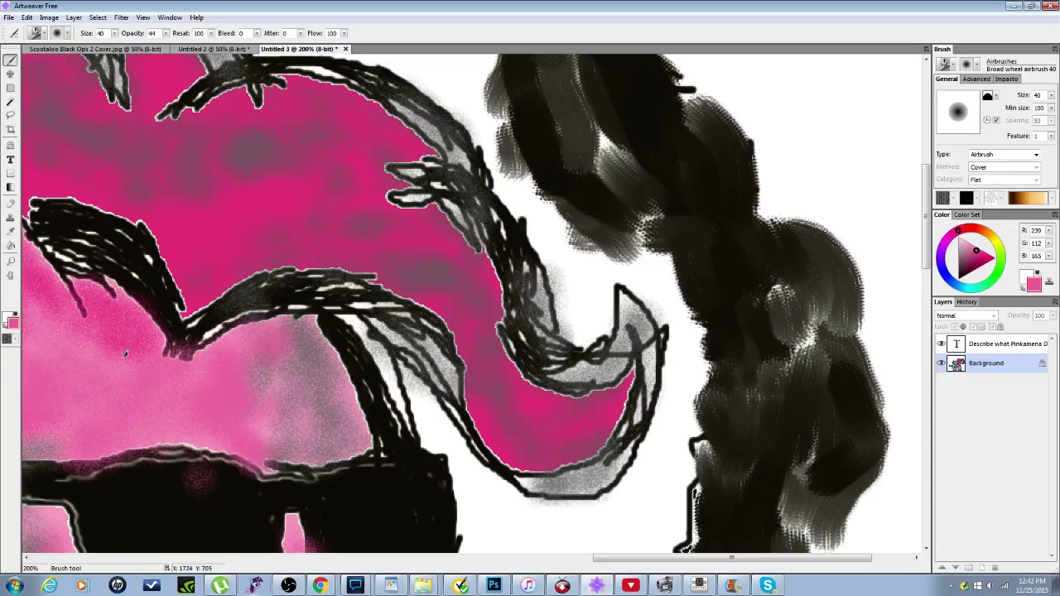
mouse_move(112, 300)
mouse_down()
mouse_move(143, 341)
mouse_move(76, 367)
mouse_move(80, 395)
mouse_move(53, 329)
mouse_move(47, 384)
mouse_move(52, 312)
mouse_up()
mouse_move(52, 432)
mouse_down()
mouse_move(58, 450)
mouse_move(30, 465)
mouse_up()
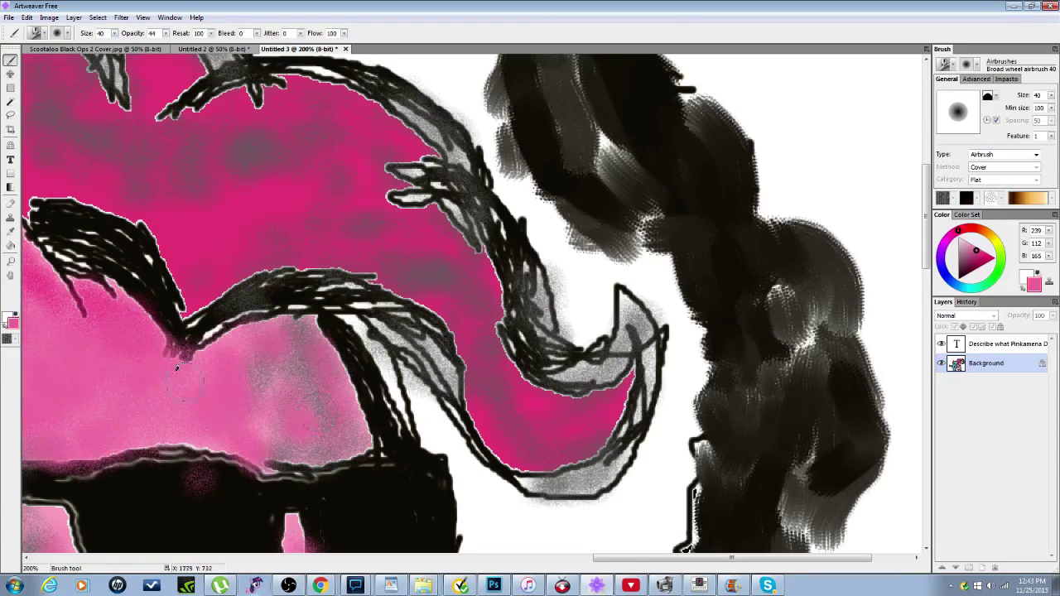
Step: Airbrush the pink pony's raised hoof below the gun with the lighter pink
key(ctrl+minus)
key(ctrl+minus)
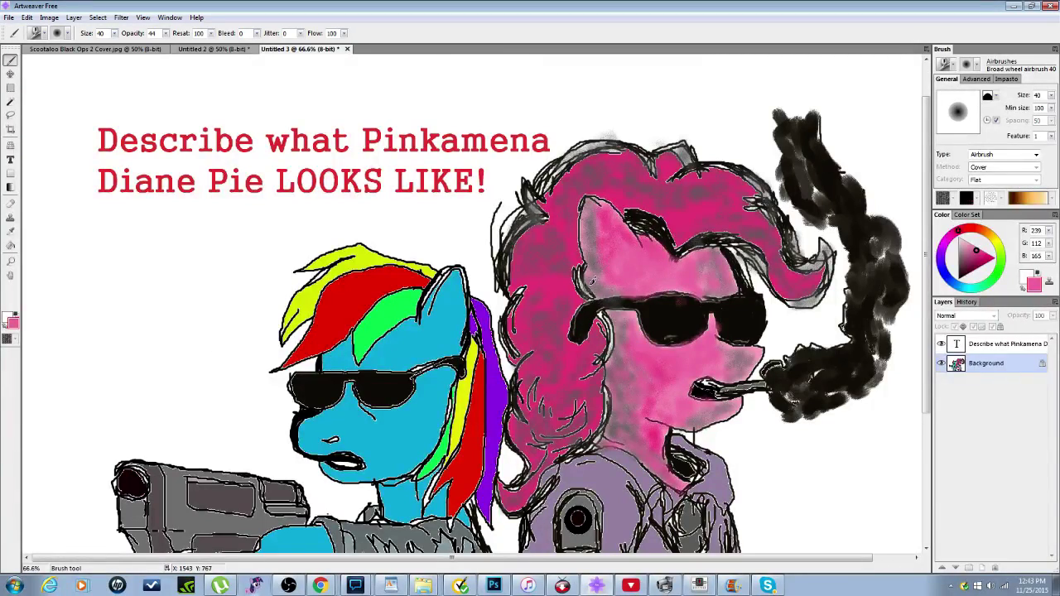
key(ctrl+minus)
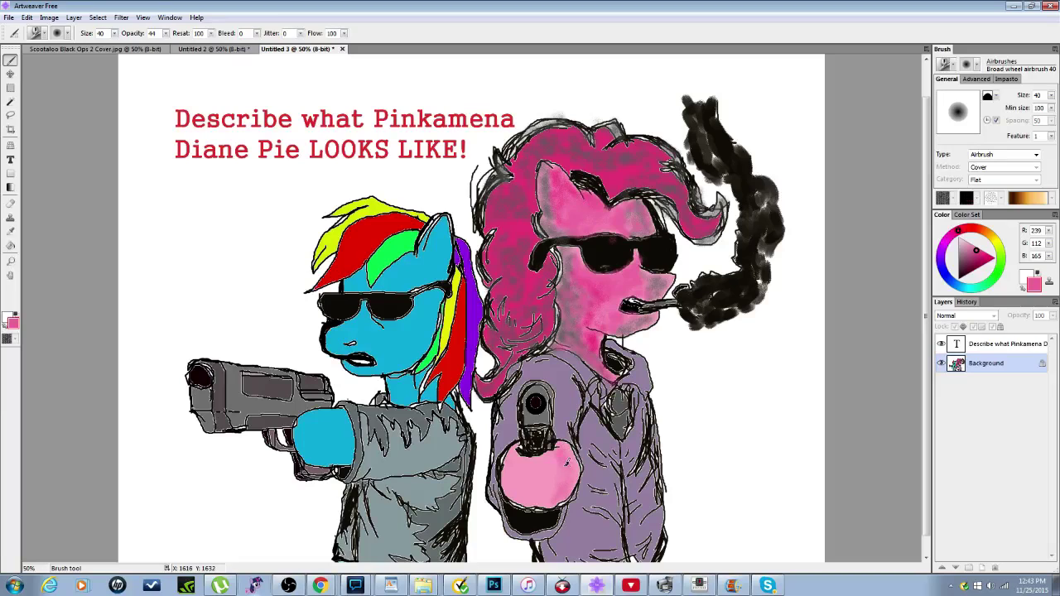
drag(568, 461, 577, 451)
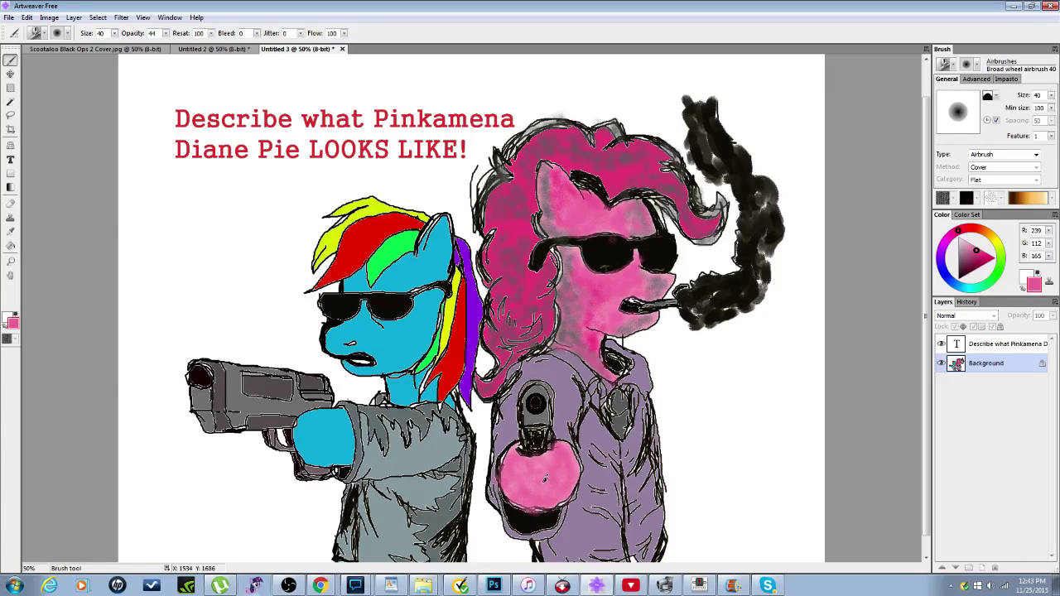
Step: Even out the pale patches on the pink pony's raised hoof with close-up pink airbrush strokes
scroll(535, 481, down, 1)
scroll(534, 480, up, 5)
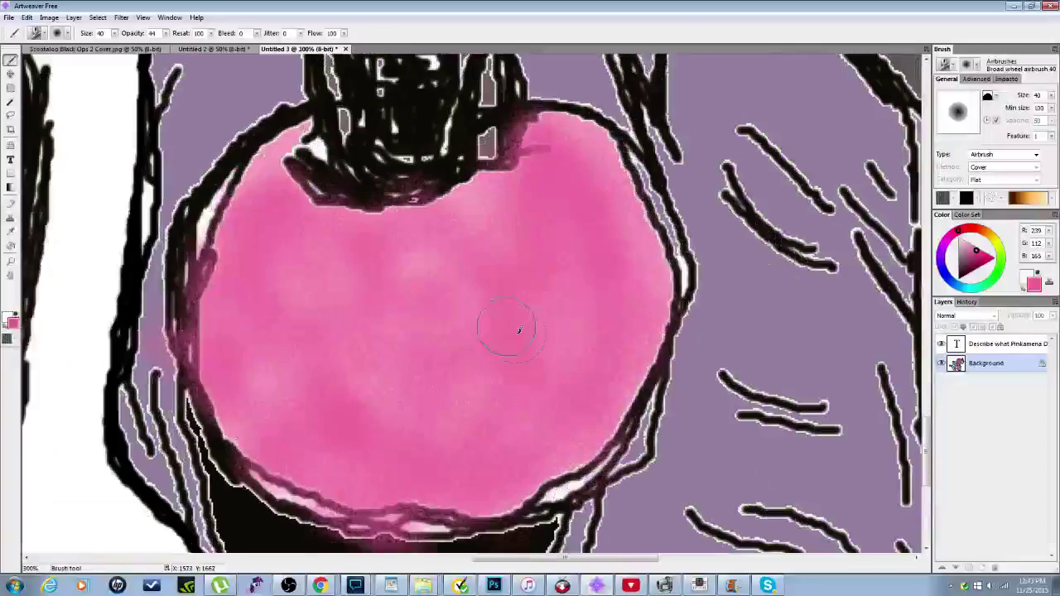
drag(536, 140, 569, 146)
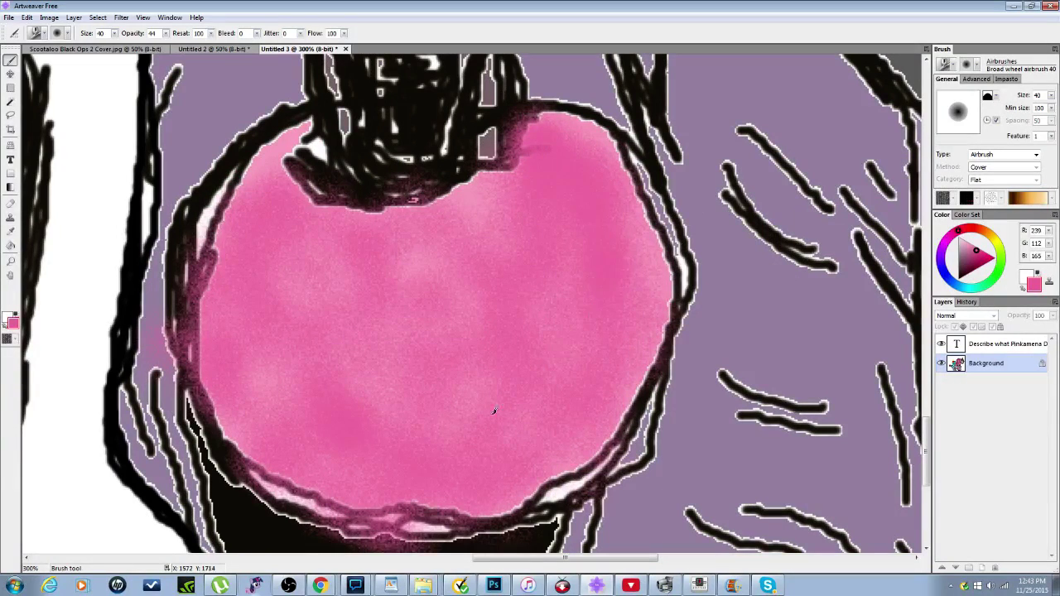
drag(494, 411, 560, 257)
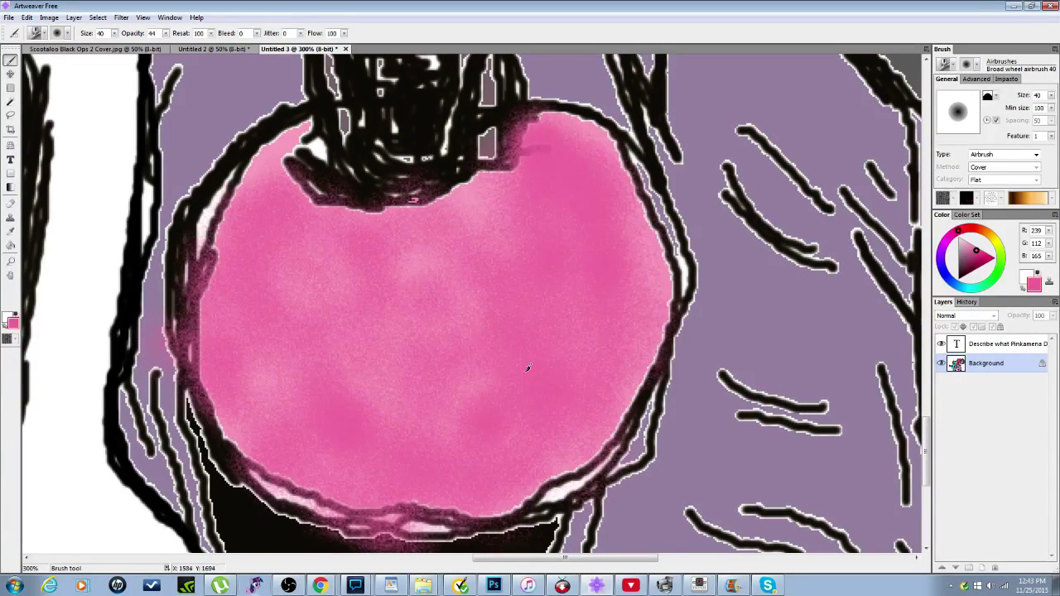
mouse_move(531, 367)
mouse_down()
mouse_move(378, 378)
mouse_move(305, 277)
mouse_move(402, 386)
mouse_move(315, 340)
mouse_up()
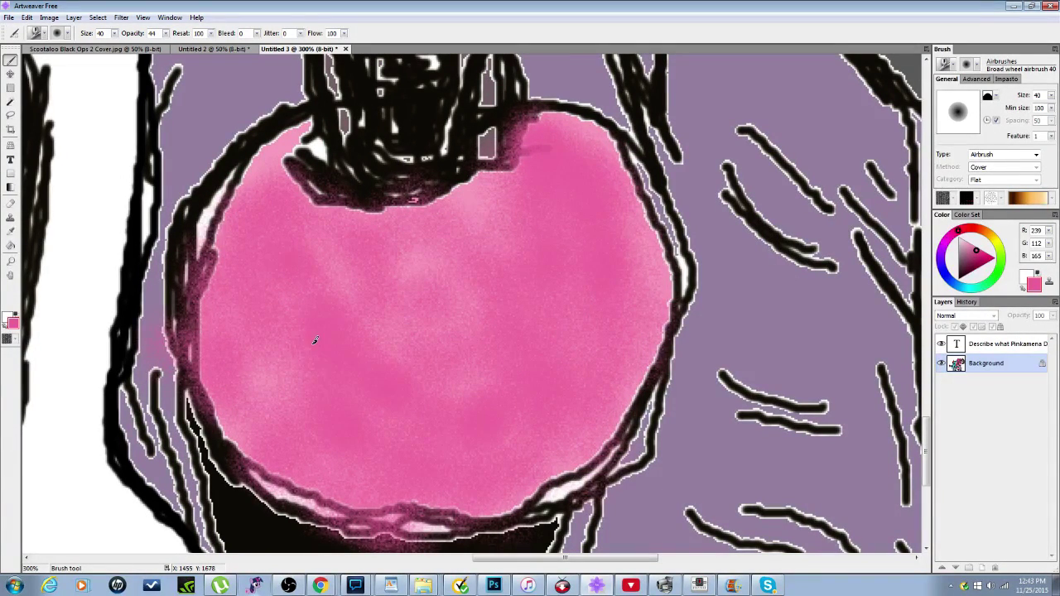
mouse_move(314, 378)
mouse_down()
mouse_move(260, 343)
mouse_move(289, 402)
mouse_move(266, 375)
mouse_move(268, 397)
mouse_move(239, 419)
mouse_up()
mouse_move(339, 279)
mouse_down()
mouse_move(408, 322)
mouse_move(414, 295)
mouse_up()
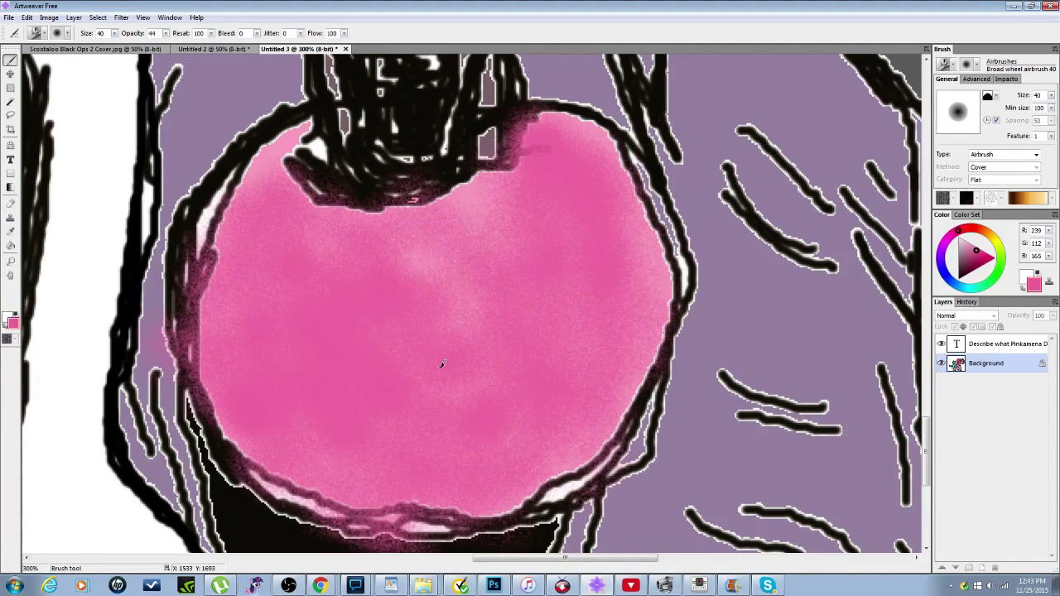
mouse_move(442, 364)
mouse_down()
mouse_move(445, 260)
mouse_move(431, 265)
mouse_move(473, 341)
mouse_up()
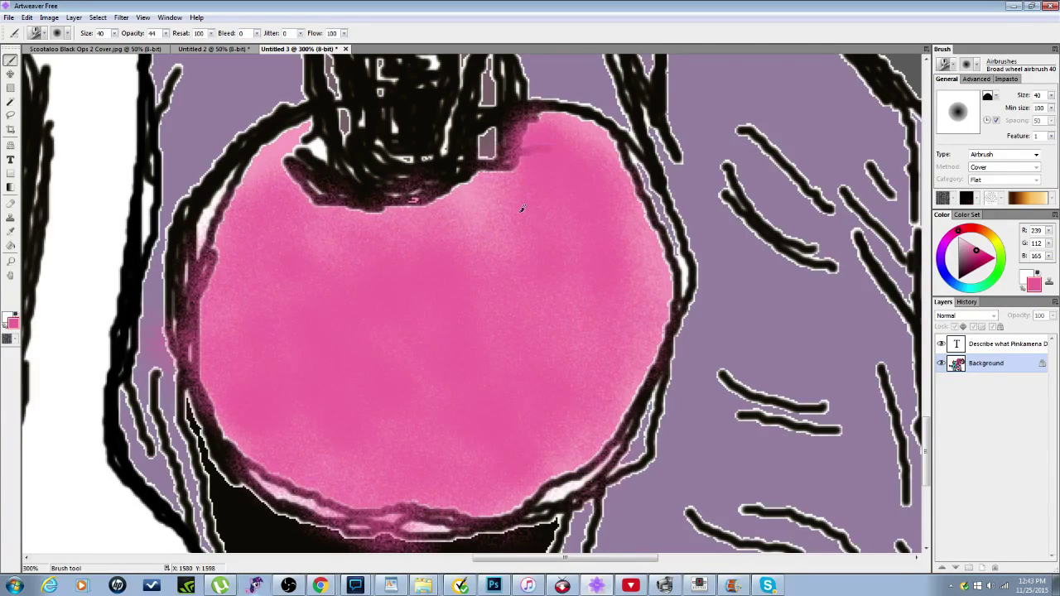
mouse_move(522, 209)
mouse_down()
mouse_move(373, 230)
mouse_move(298, 178)
mouse_move(314, 166)
mouse_move(207, 248)
mouse_move(242, 300)
mouse_up()
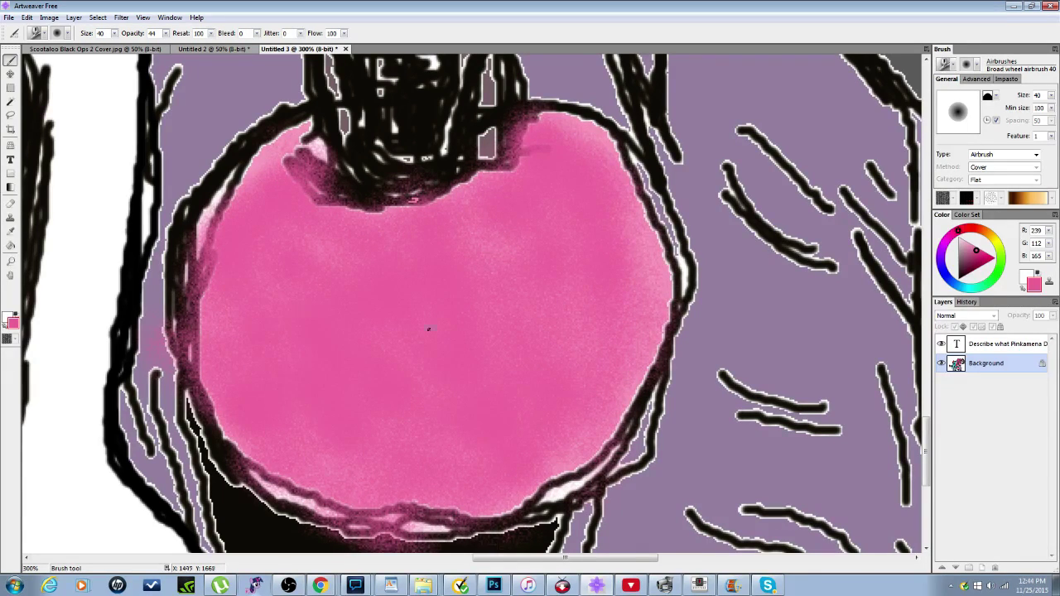
Step: Choose a darker blue (RGB 28, 161, 188) and shade the blue pony's gun hoof, lower hoof and neck
scroll(428, 329, down, 4)
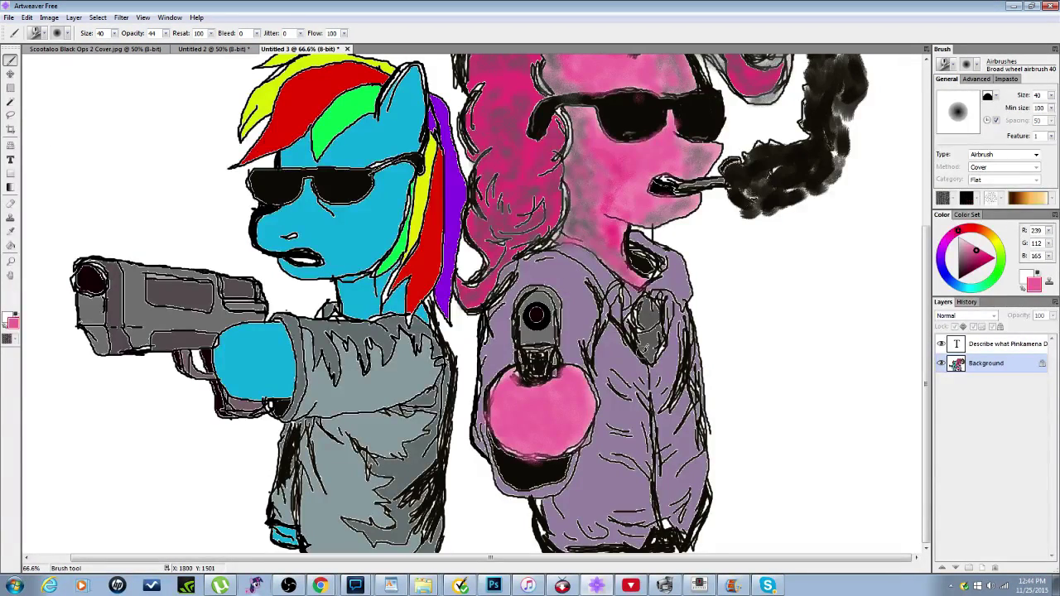
scroll(645, 349, down, 1)
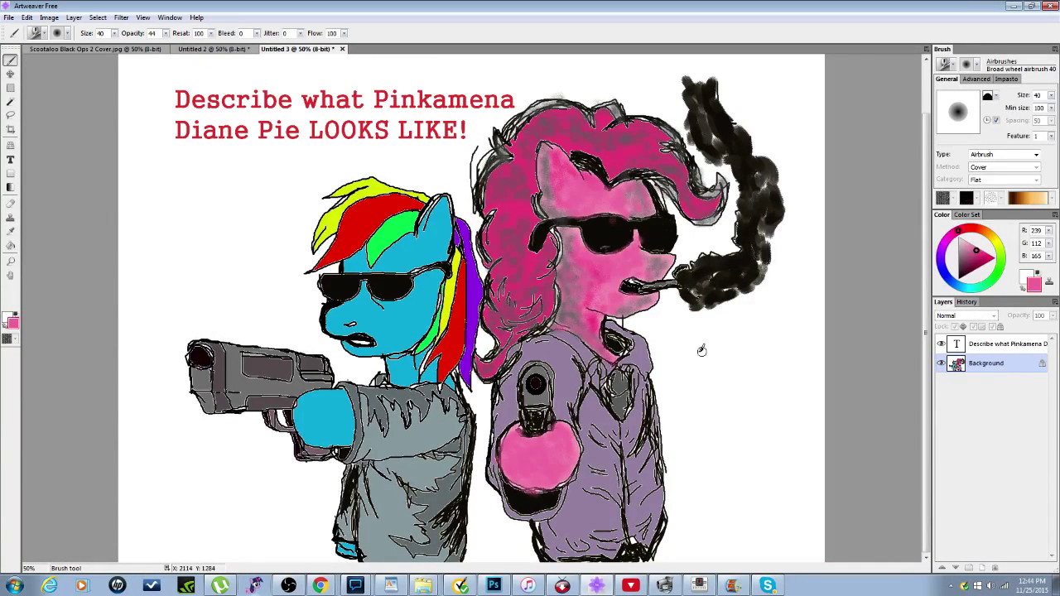
scroll(677, 356, down, 1)
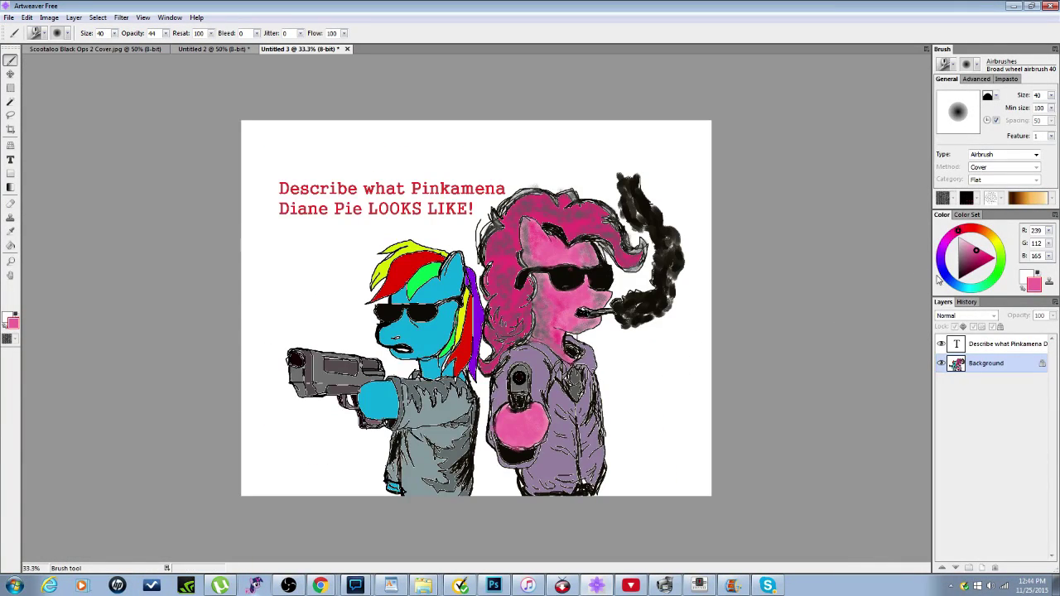
click(969, 287)
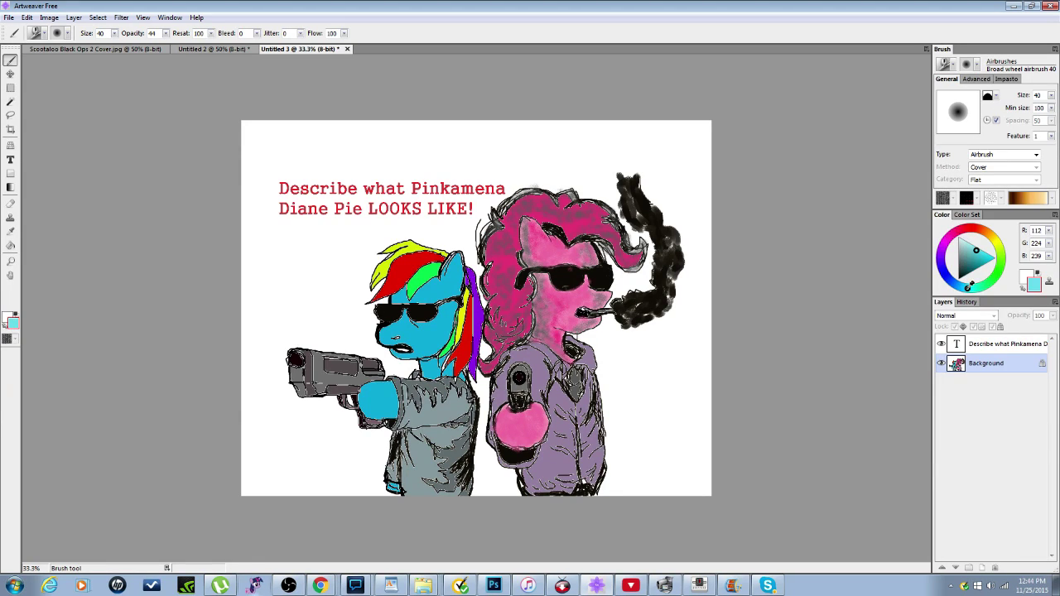
drag(984, 256, 980, 261)
scroll(442, 392, up, 3)
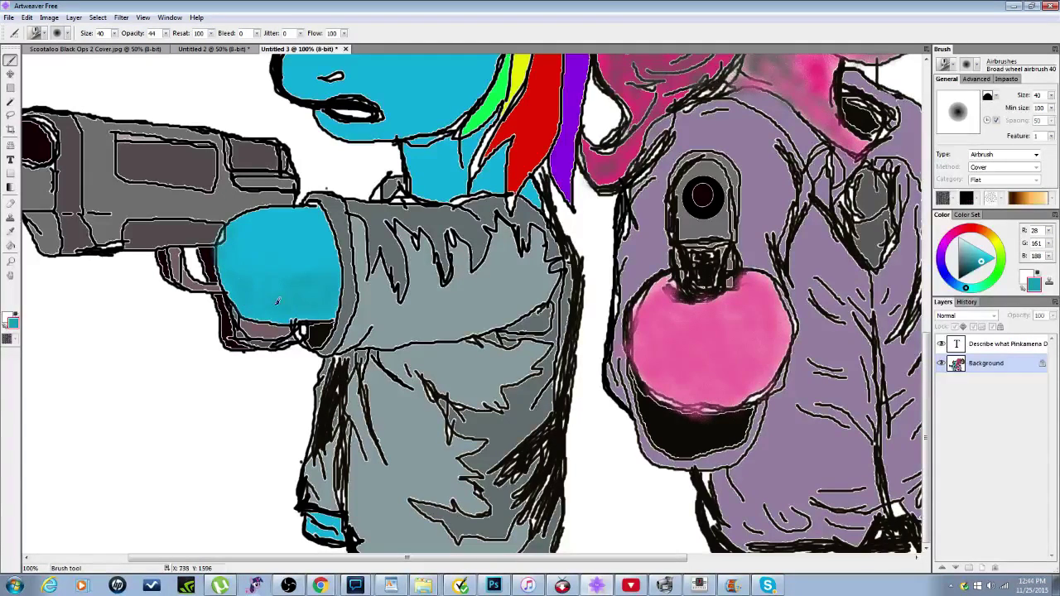
drag(243, 291, 228, 260)
drag(348, 529, 324, 527)
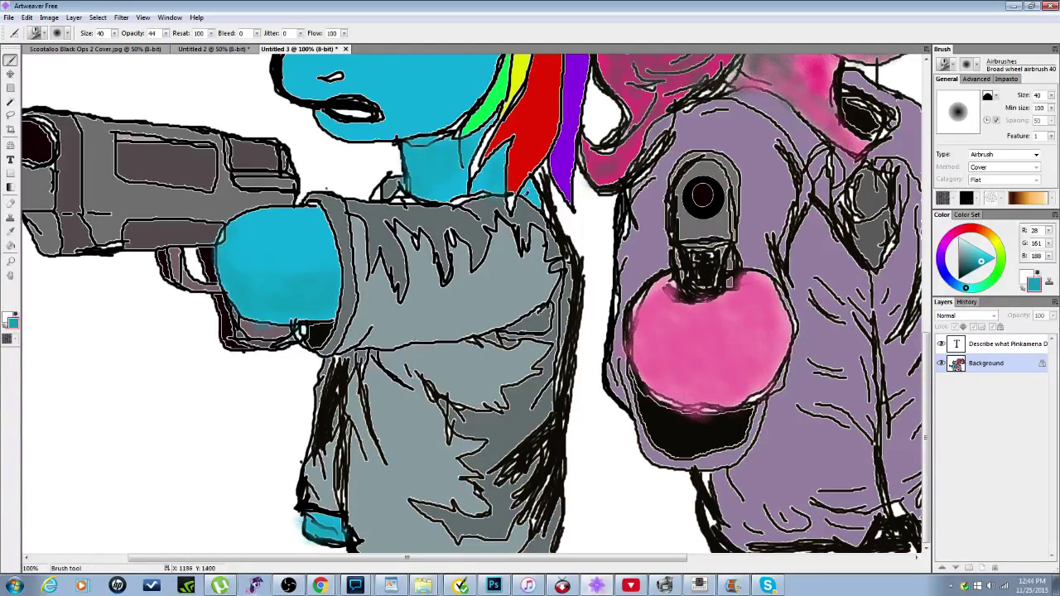
Step: Airbrush the darker blue shading over the blue pony's muzzle, jaw, cheek and forehead
scroll(539, 203, down, 1)
scroll(546, 207, down, 1)
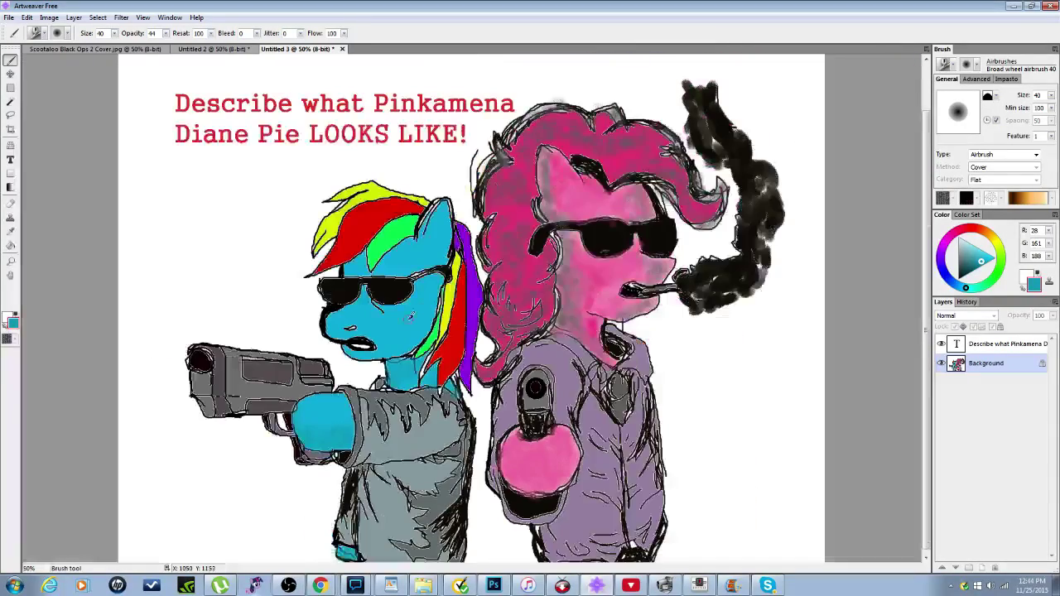
scroll(410, 316, up, 2)
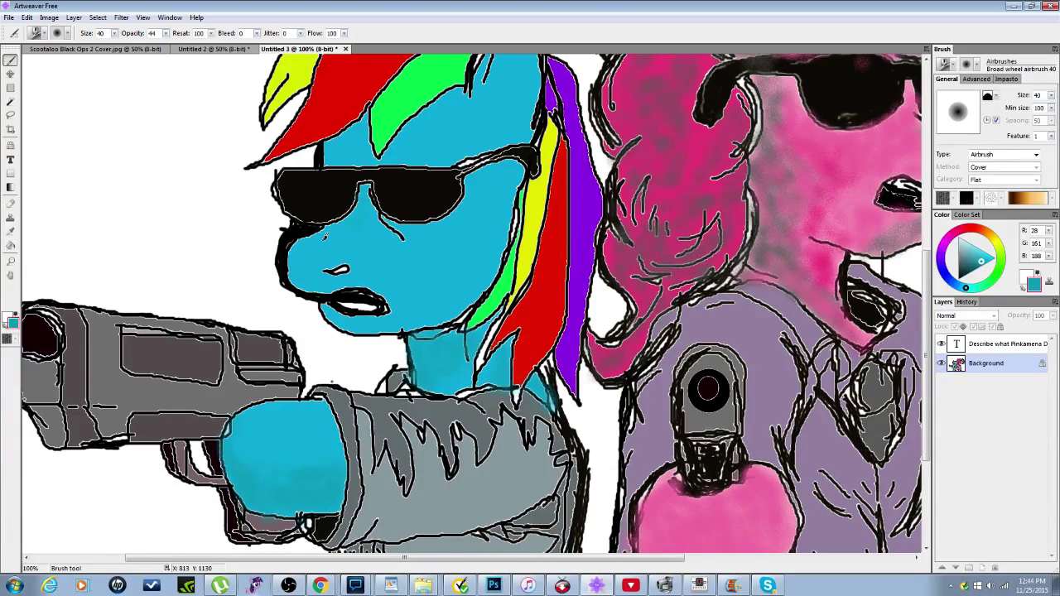
mouse_move(305, 292)
mouse_down()
mouse_move(315, 252)
mouse_move(358, 293)
mouse_up()
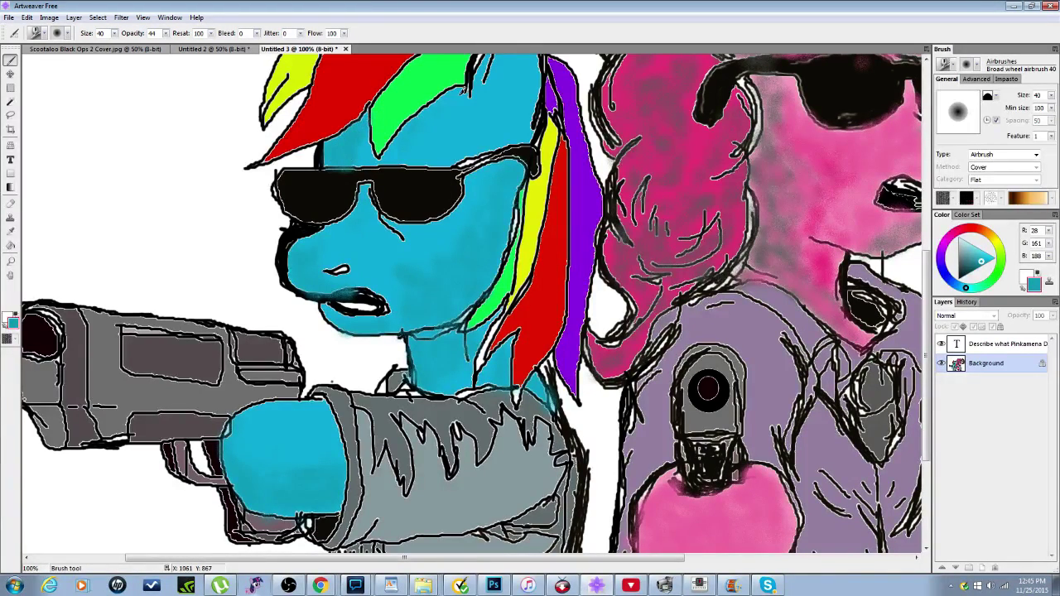
Step: Airbrush the darker blue over the blue pony's ear tip and across both ponies' jackets
key(ctrl+minus)
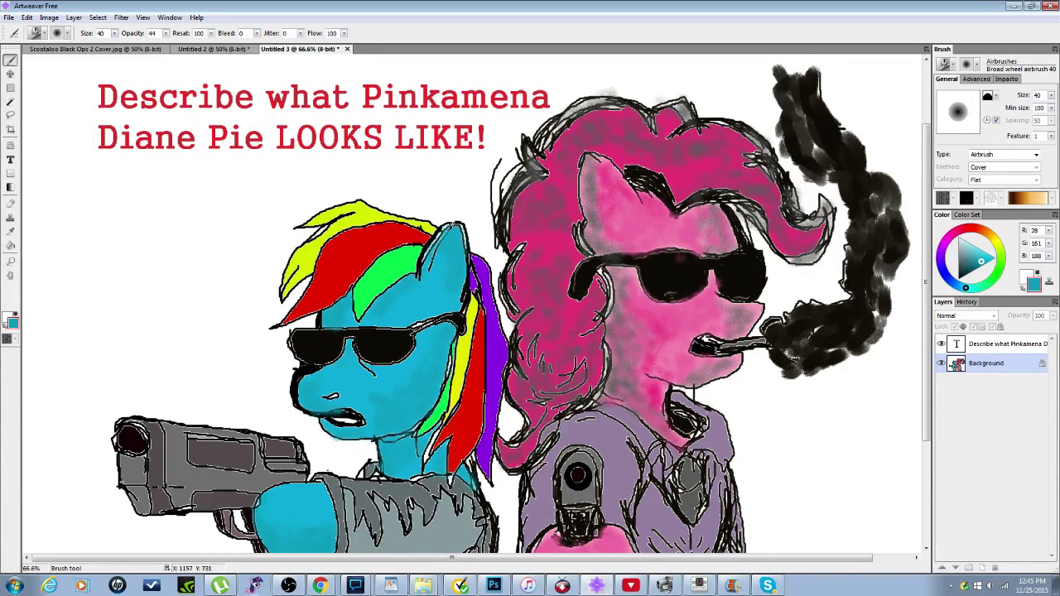
drag(444, 225, 450, 231)
key(ctrl+minus)
key(ctrl+minus)
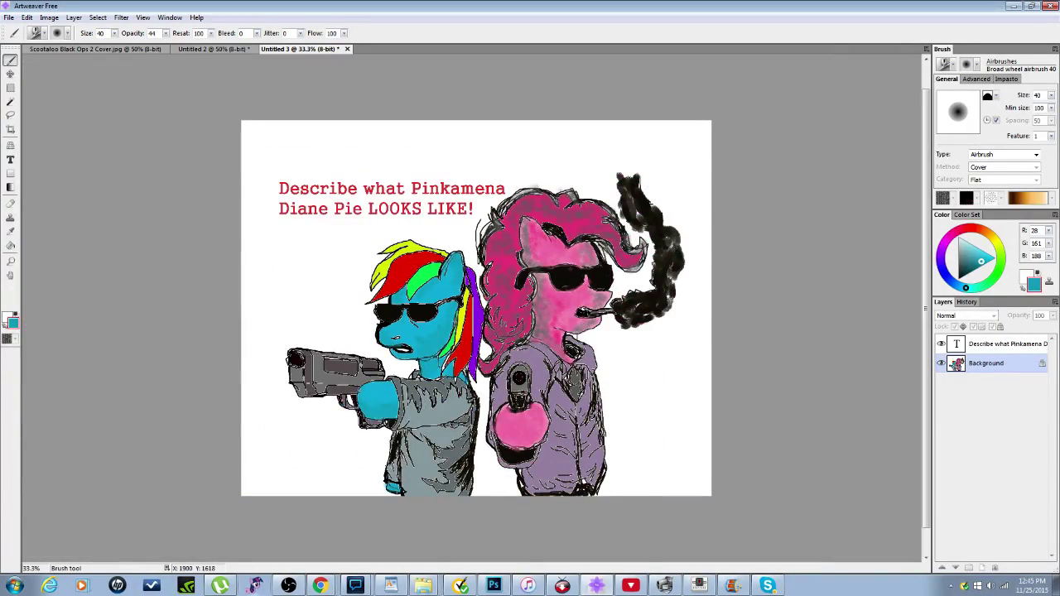
key(ctrl+plus)
key(ctrl+plus)
key(ctrl+minus)
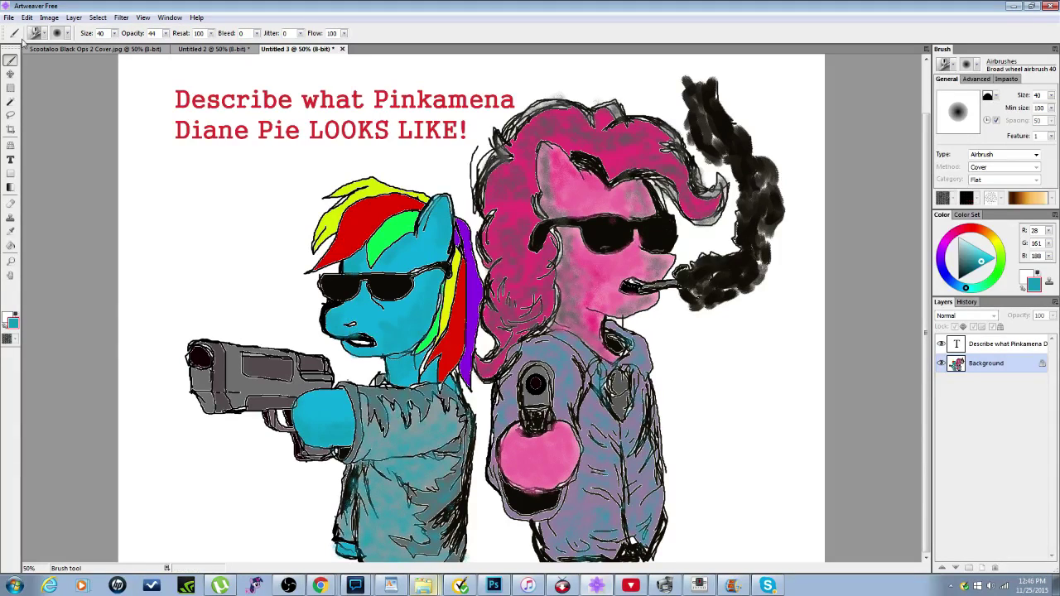
Step: Save a copy of the drawing in Documents as a JPEG named "Pulp Fiction Ponies1" at quality 75
click(8, 18)
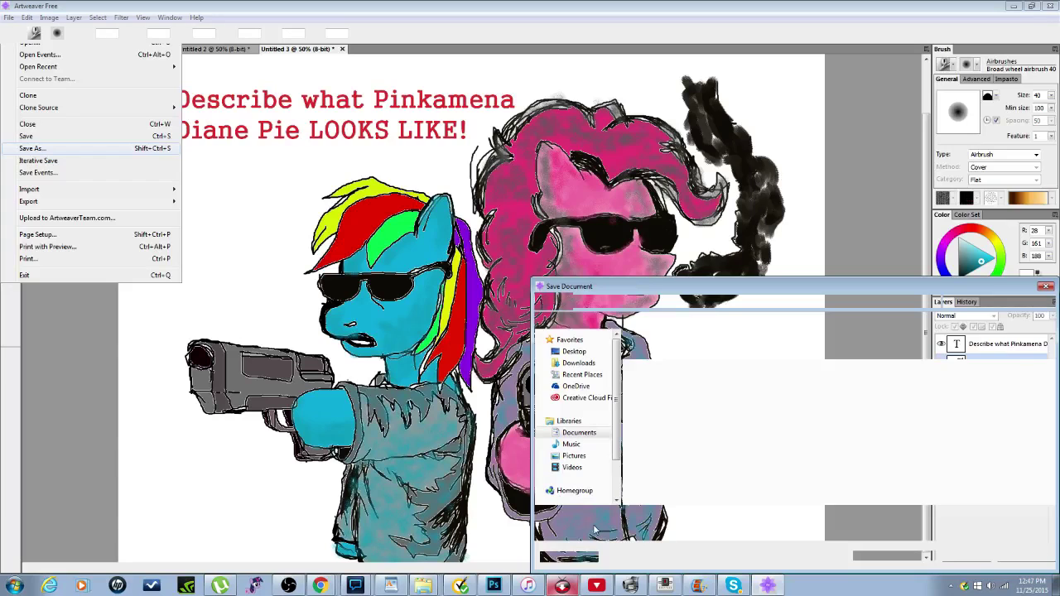
click(650, 531)
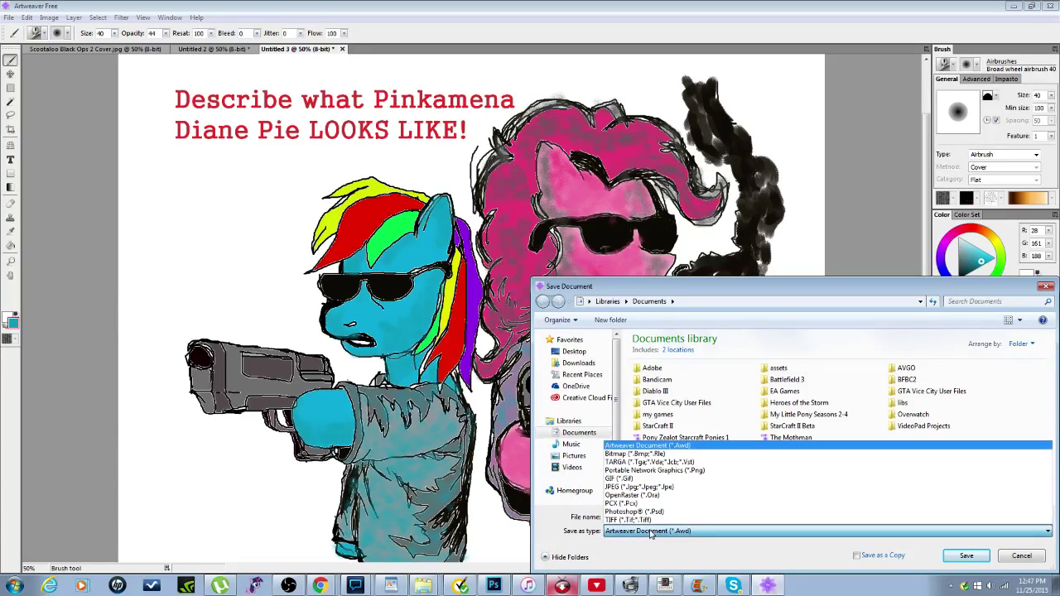
click(662, 494)
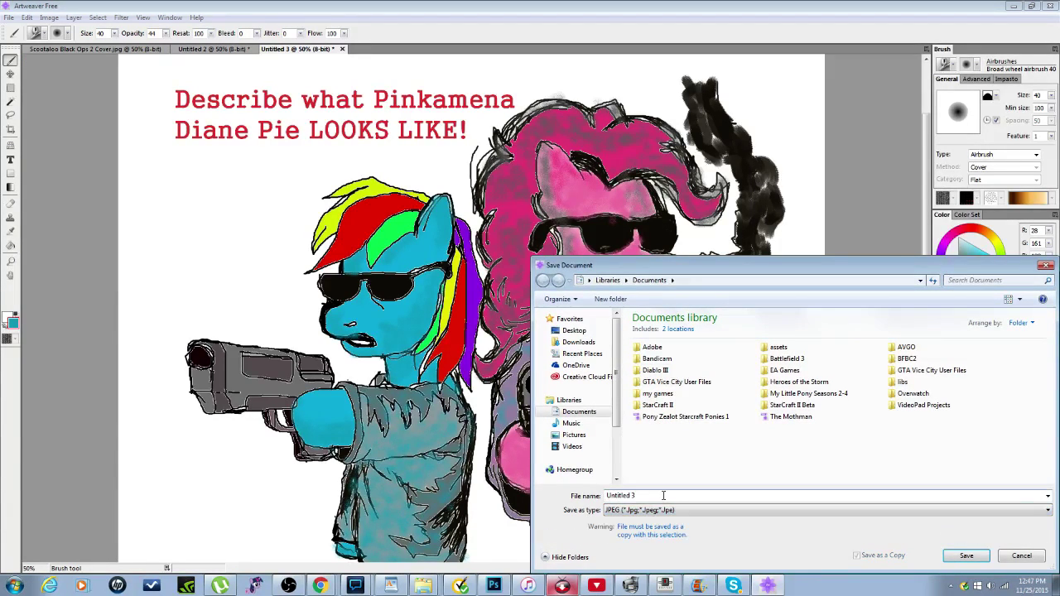
key(ctrl+a)
text(Pu)
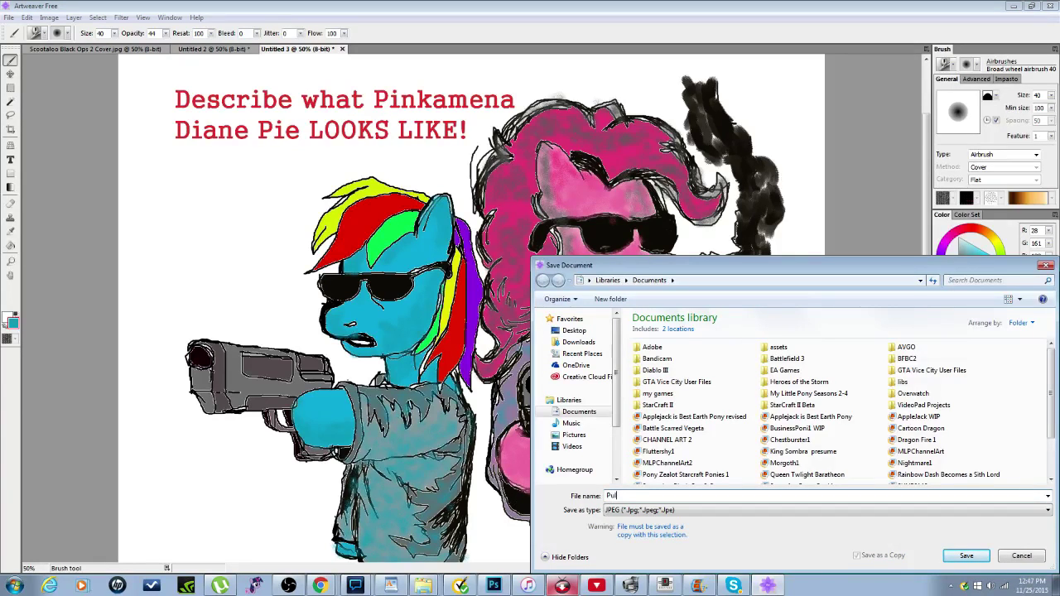
text(lp Fiction Ponies1)
click(970, 557)
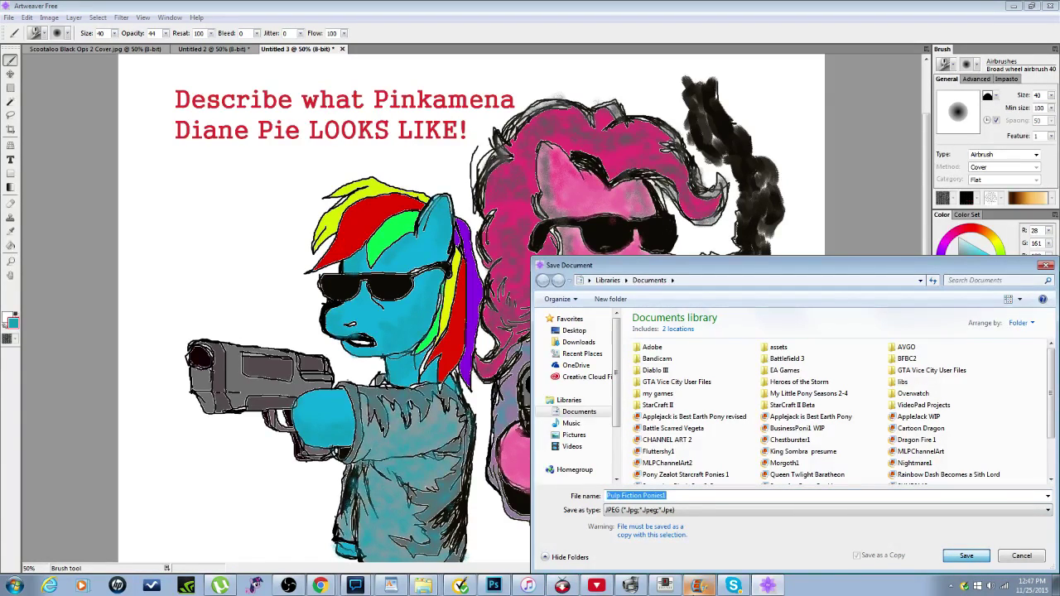
click(961, 557)
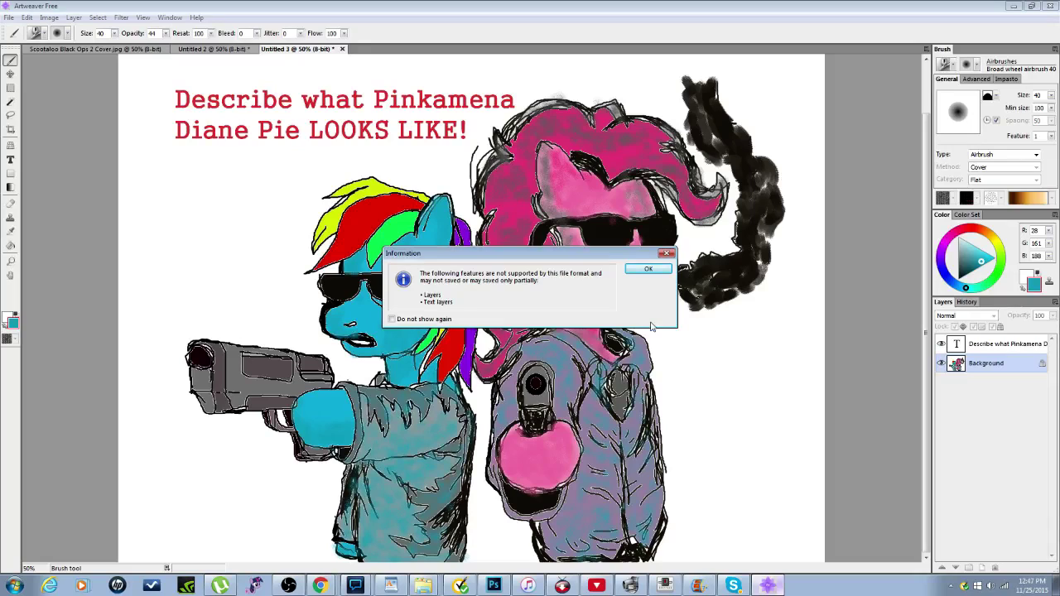
click(648, 271)
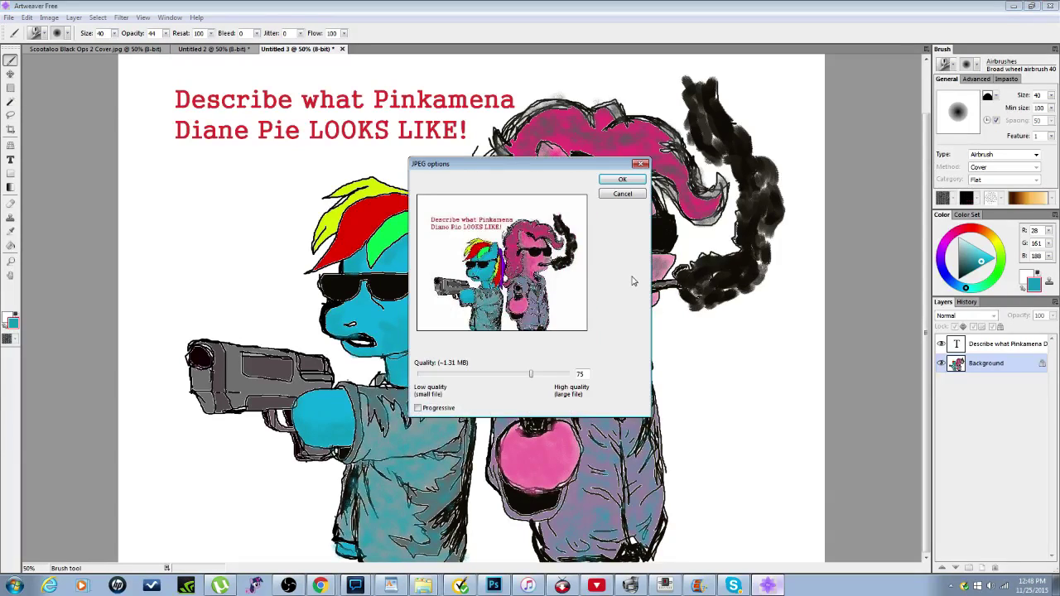
click(623, 181)
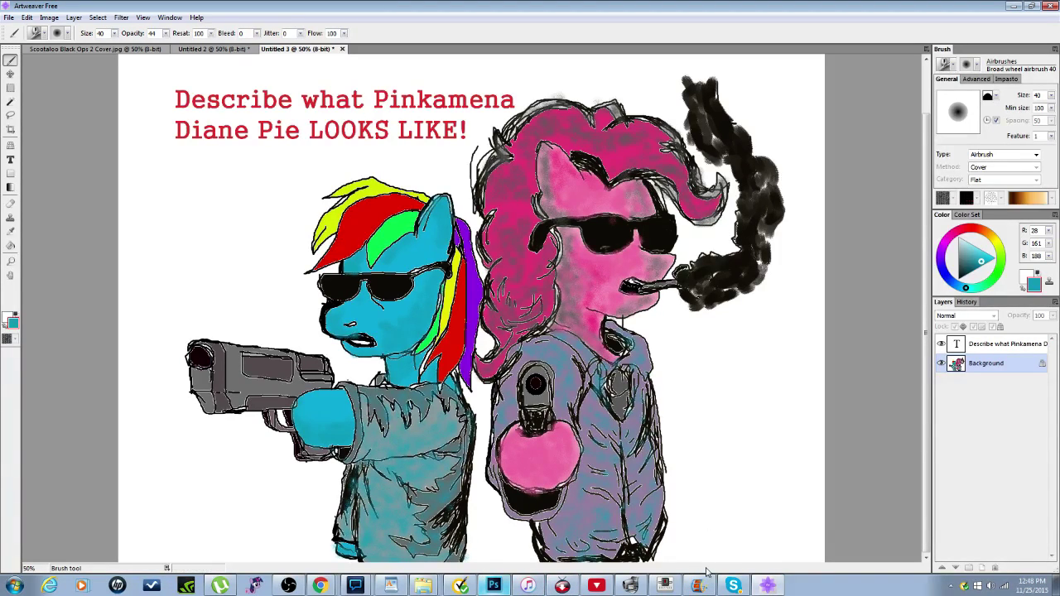
click(288, 585)
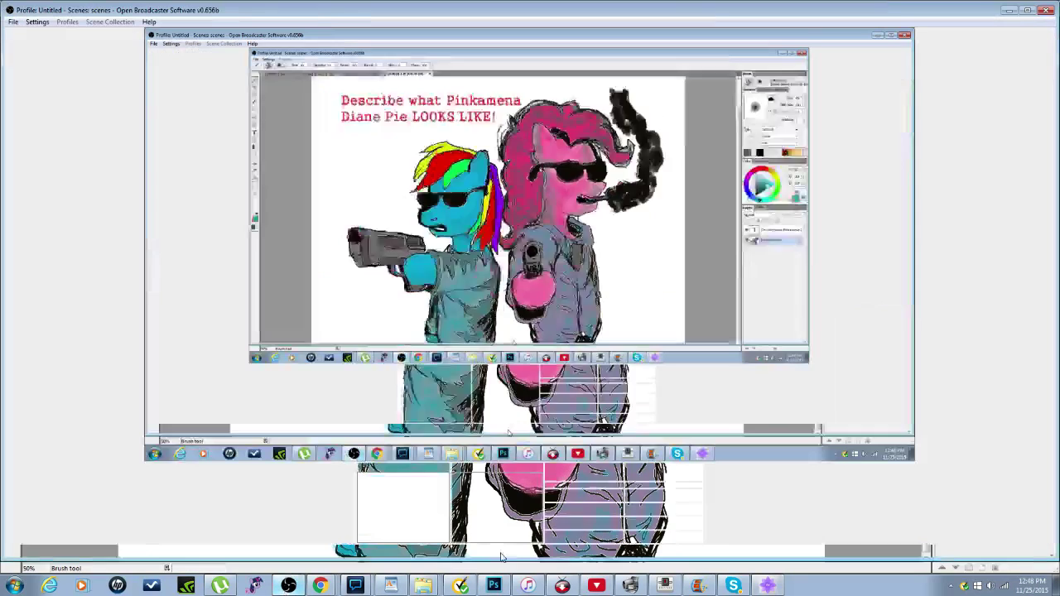